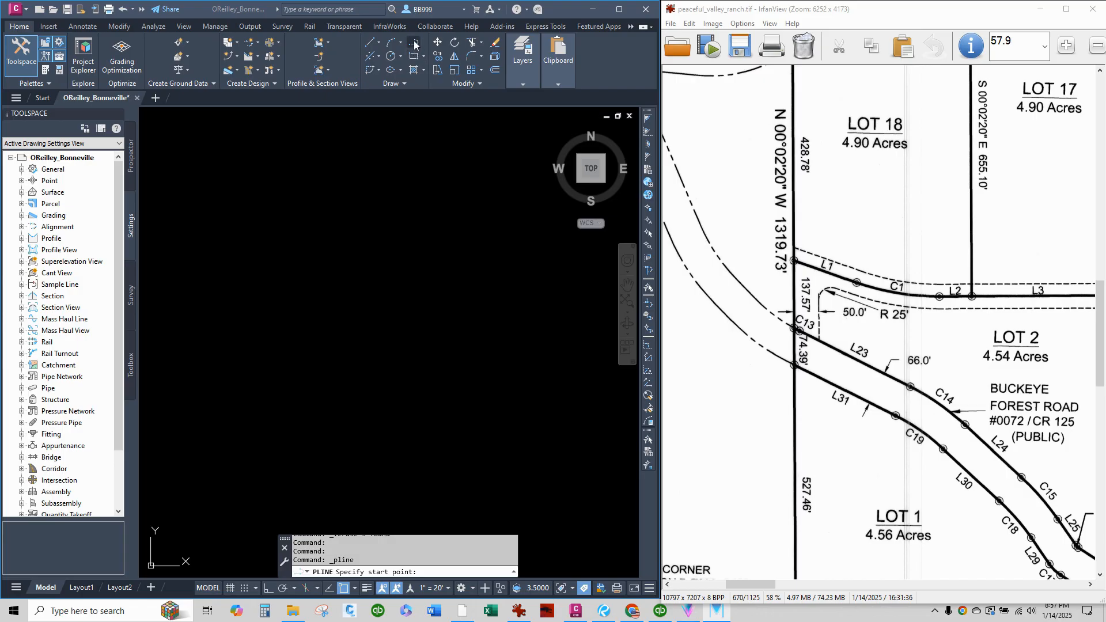
Start a polyline in the empty drawing and draw line L1 from the plat's line table, 135.45' at S 70°22'01" E.
left_click(180, 354)
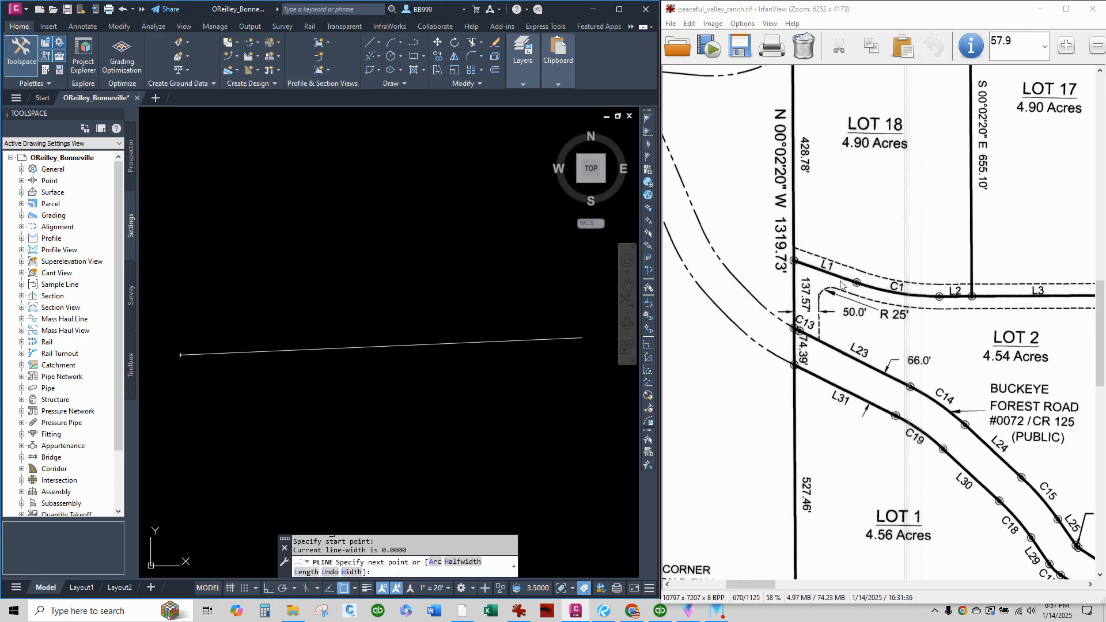
right_click_drag(901, 348, 707, 261)
right_click_drag(963, 380, 716, 229)
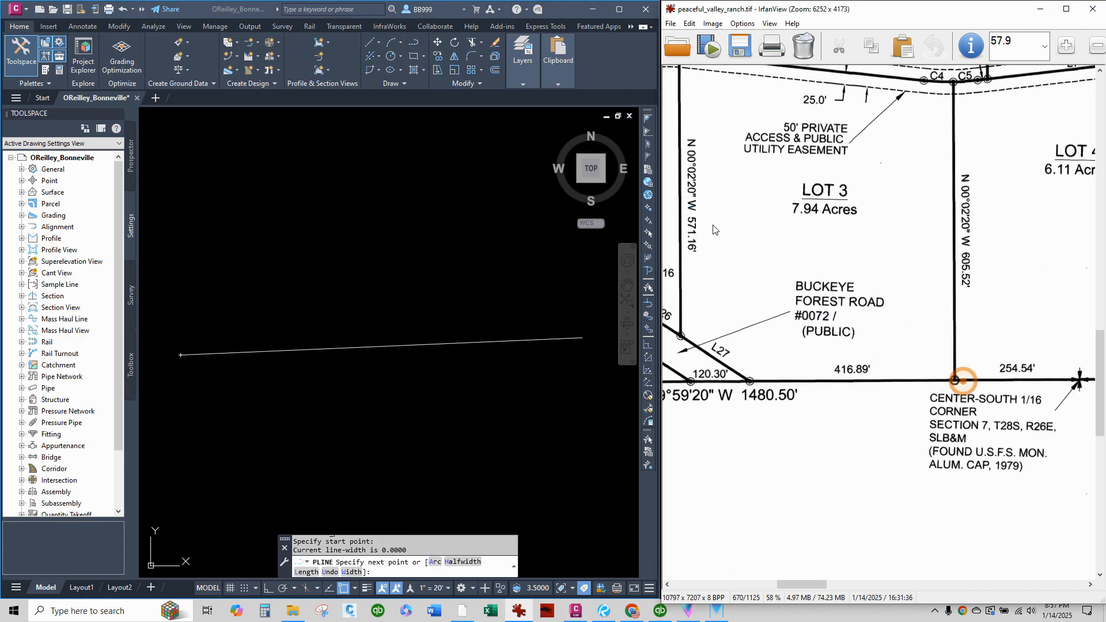
right_click_drag(944, 346, 632, 254)
right_click_drag(924, 373, 617, 272)
right_click_drag(983, 378, 776, 376)
right_click_drag(1012, 373, 760, 366)
right_click_drag(954, 388, 799, 396)
left_click(305, 368)
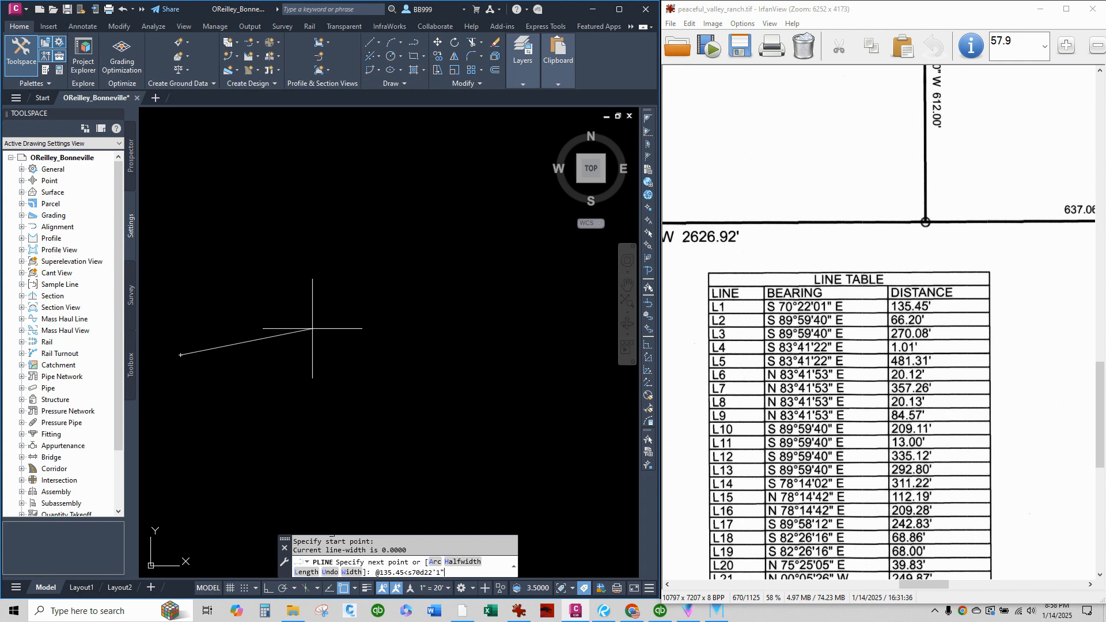
key("Return")
scroll(192, 287, "down", 9)
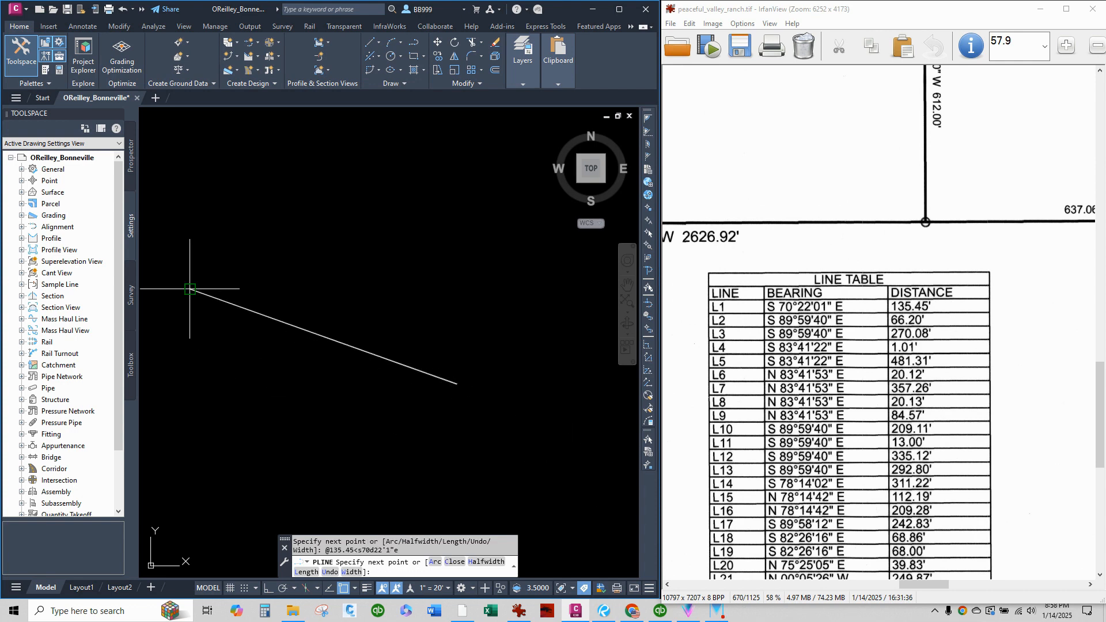
scroll(295, 370, "up", 5)
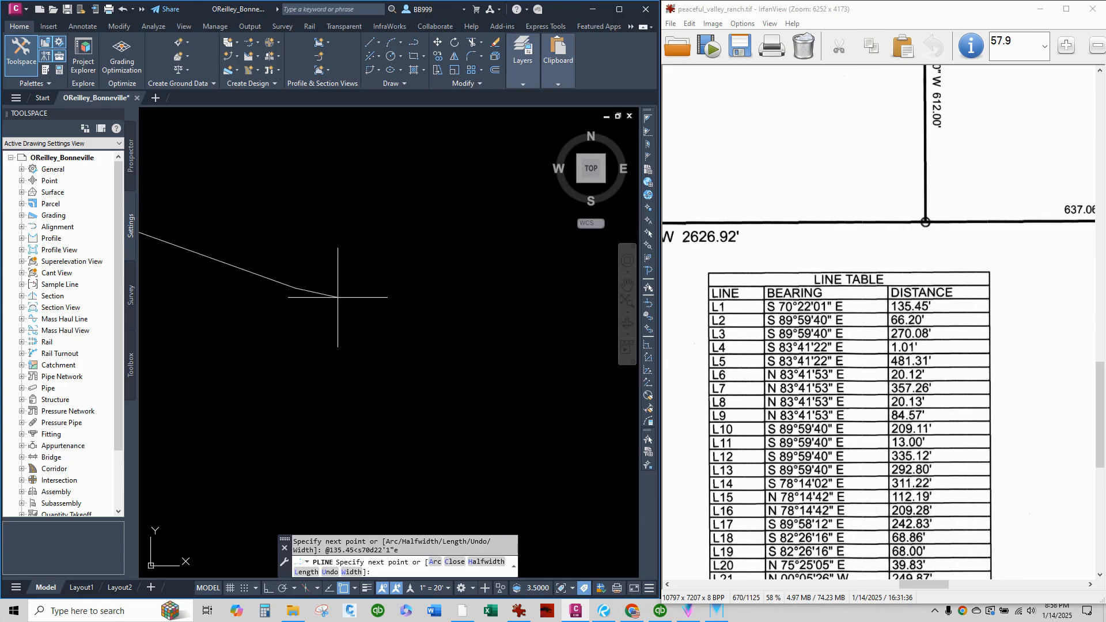
Continue the polyline with a straight chord for curve C1, entered as 710.51' at S 80°10'50" E.
right_click_drag(773, 248, 973, 398)
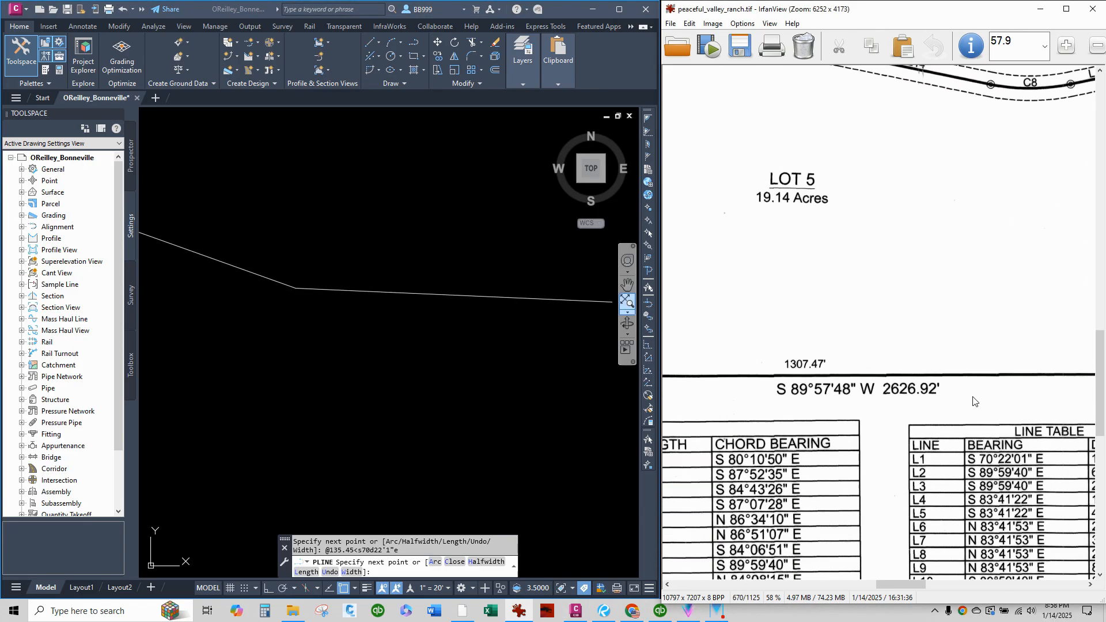
right_click_drag(715, 279, 983, 388)
right_click_drag(750, 263, 1073, 372)
right_click_drag(663, 360, 919, 369)
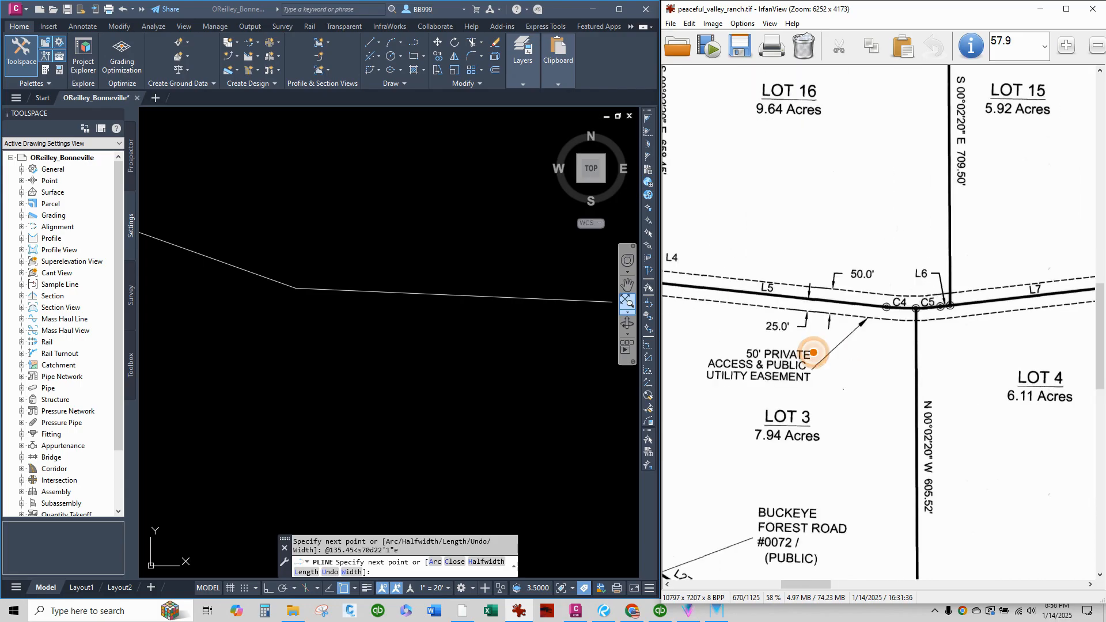
right_click_drag(749, 357, 914, 367)
right_click_drag(744, 357, 905, 366)
right_click_drag(808, 385, 1093, 429)
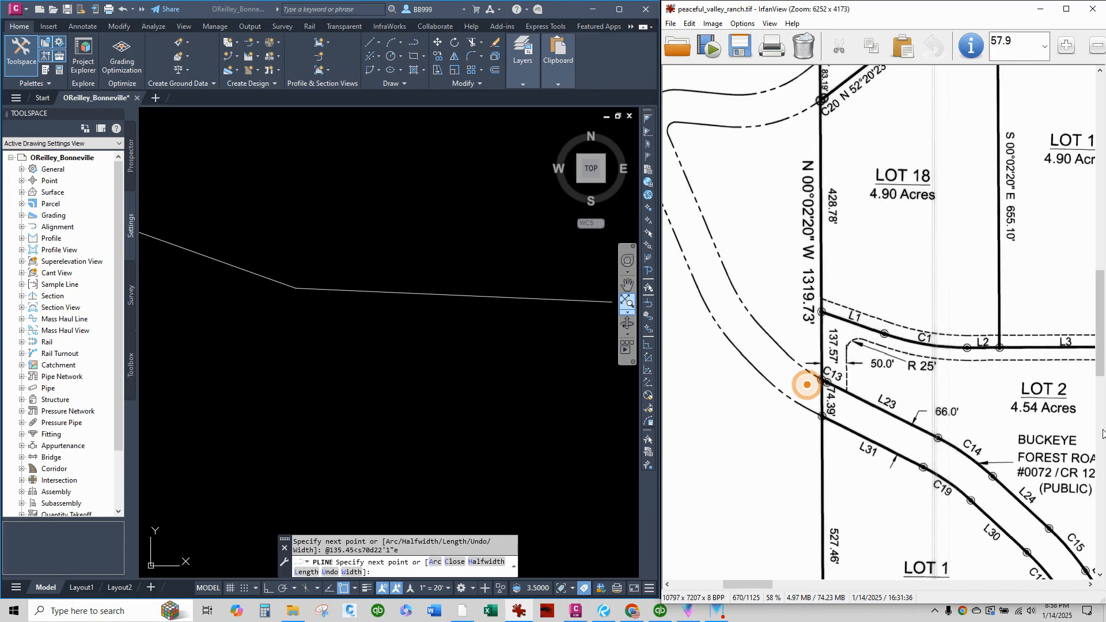
right_click_drag(997, 412, 823, 390)
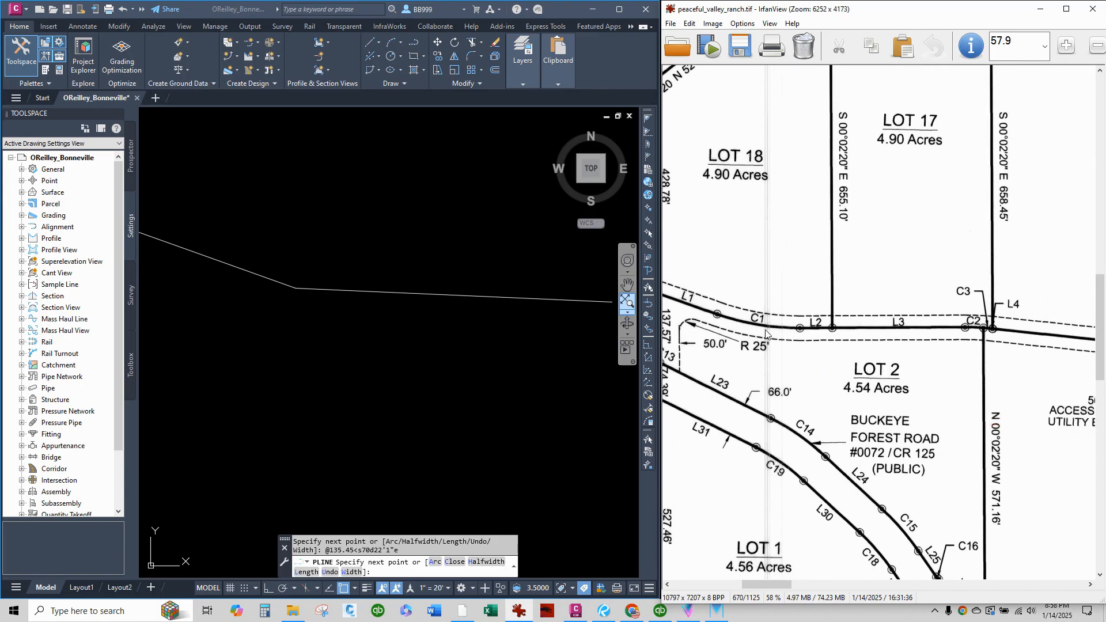
right_click_drag(917, 407, 694, 209)
right_click_drag(968, 396, 867, 199)
right_click_drag(958, 459, 749, 349)
right_click_drag(849, 425, 830, 392)
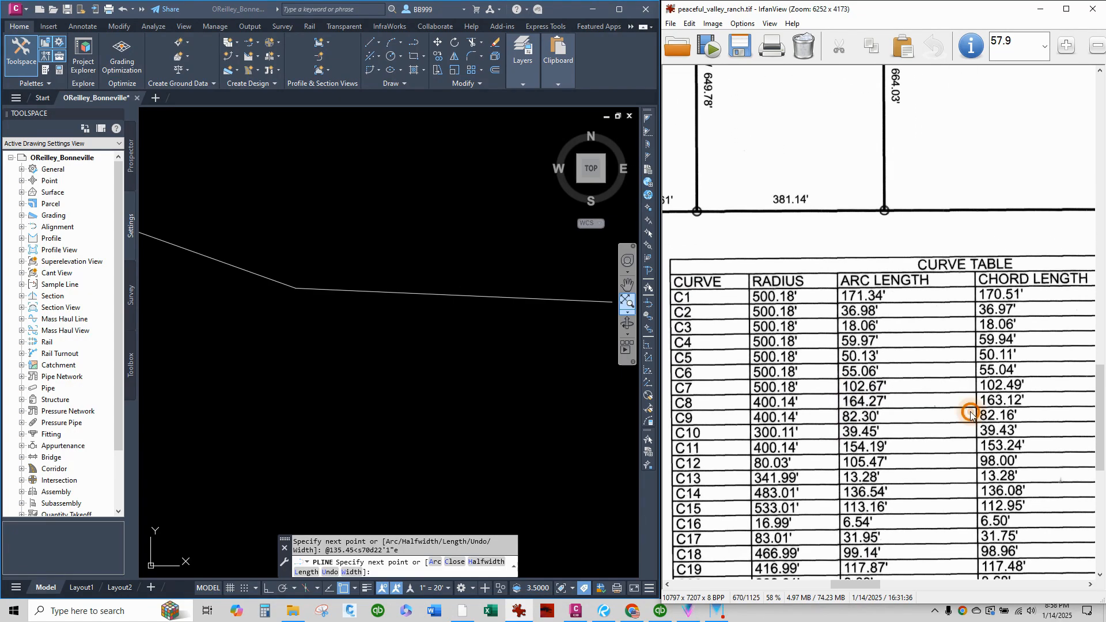
right_click_drag(974, 416, 906, 286)
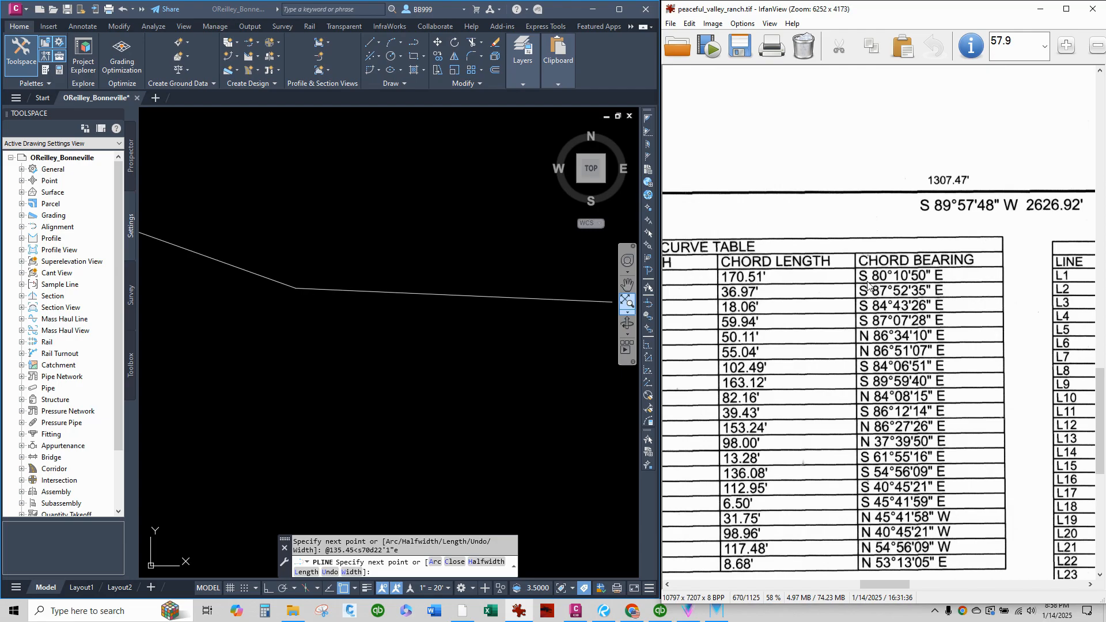
left_click(278, 343)
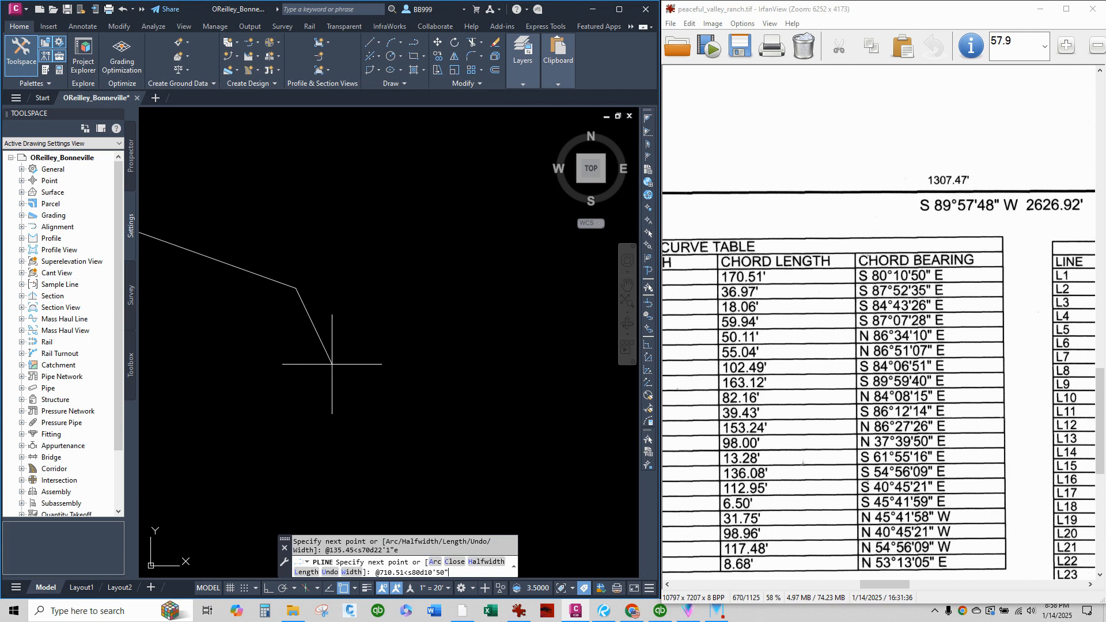
key("Return")
scroll(333, 364, "down", 5)
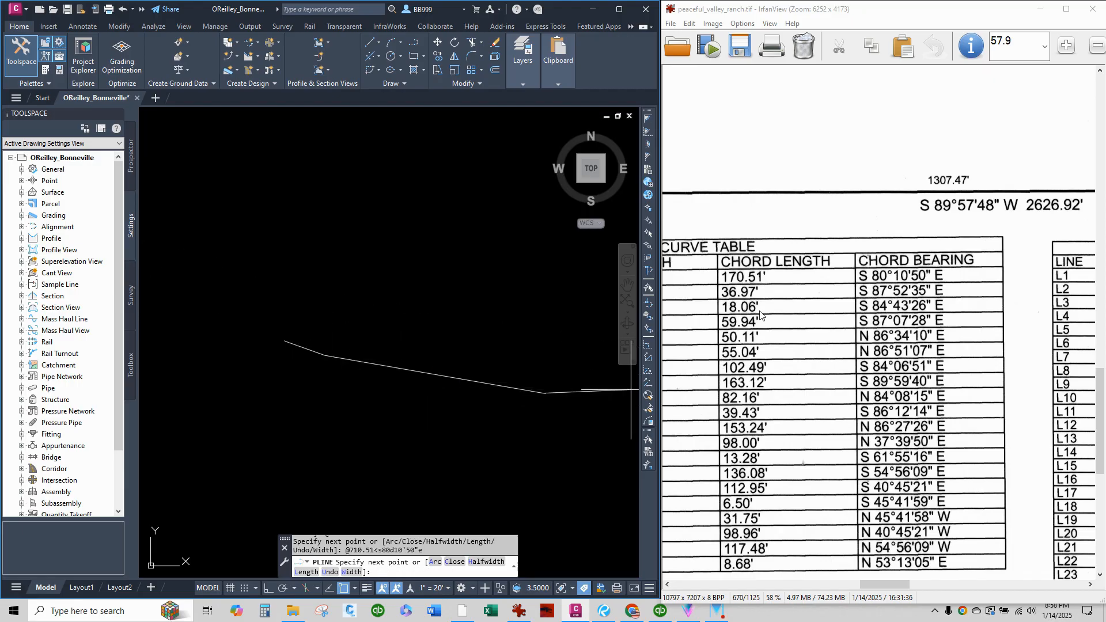
Add the polyline segments for lines L2 and L3, 66.20' and 270.08' long, both bearing S 89°59'40" E.
right_click_drag(760, 311, 1087, 518)
right_click_drag(819, 348, 1063, 404)
right_click_drag(770, 284, 1014, 523)
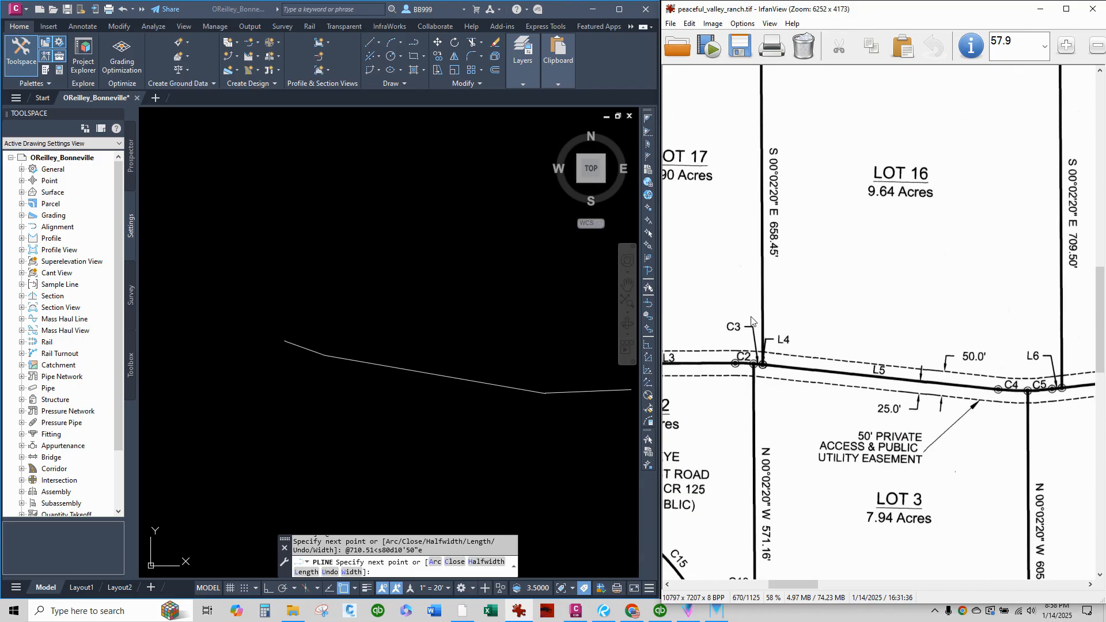
right_click_drag(750, 317, 966, 347)
right_click_drag(754, 431, 814, 383)
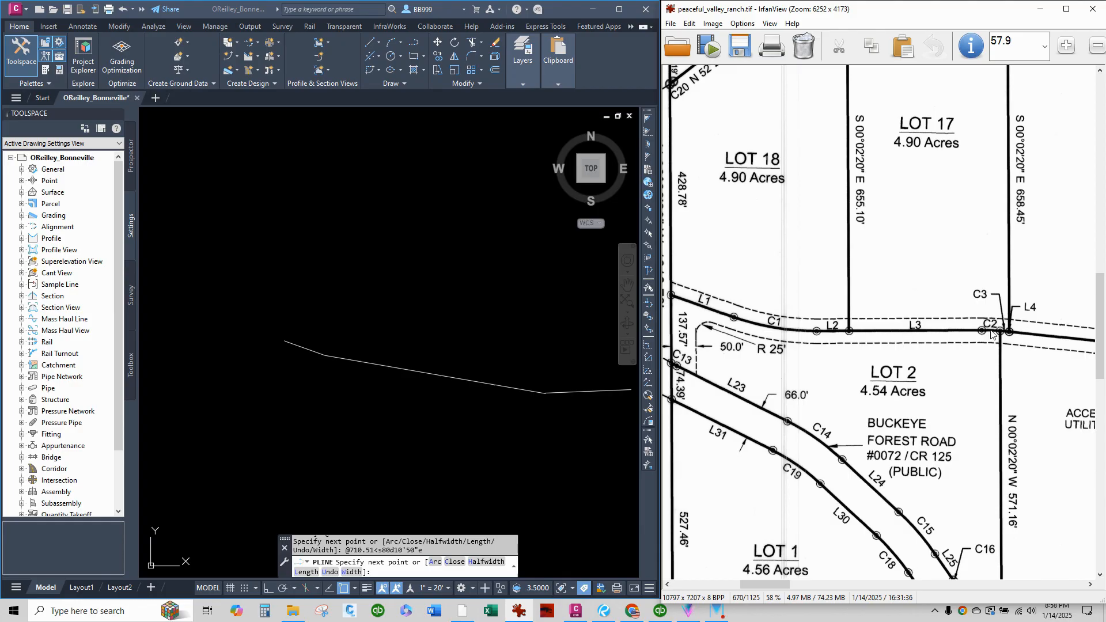
right_click_drag(959, 404, 685, 202)
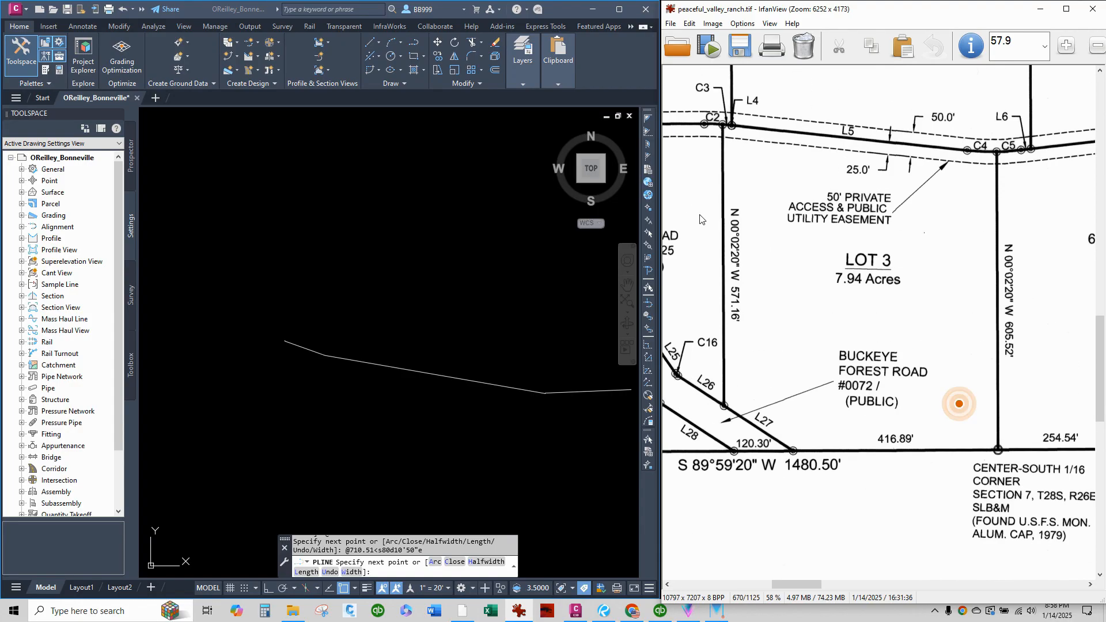
right_click_drag(960, 428, 689, 317)
right_click_drag(917, 415, 673, 314)
right_click_drag(997, 436, 771, 375)
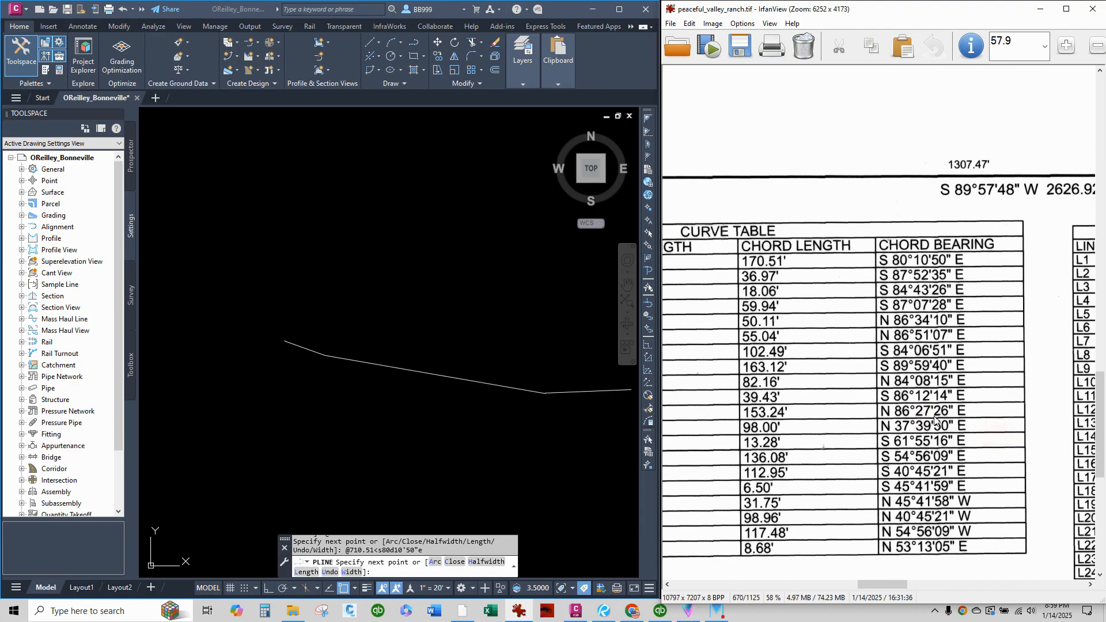
right_click_drag(932, 414, 733, 372)
right_click_drag(966, 428, 856, 439)
right_click_drag(966, 413, 915, 433)
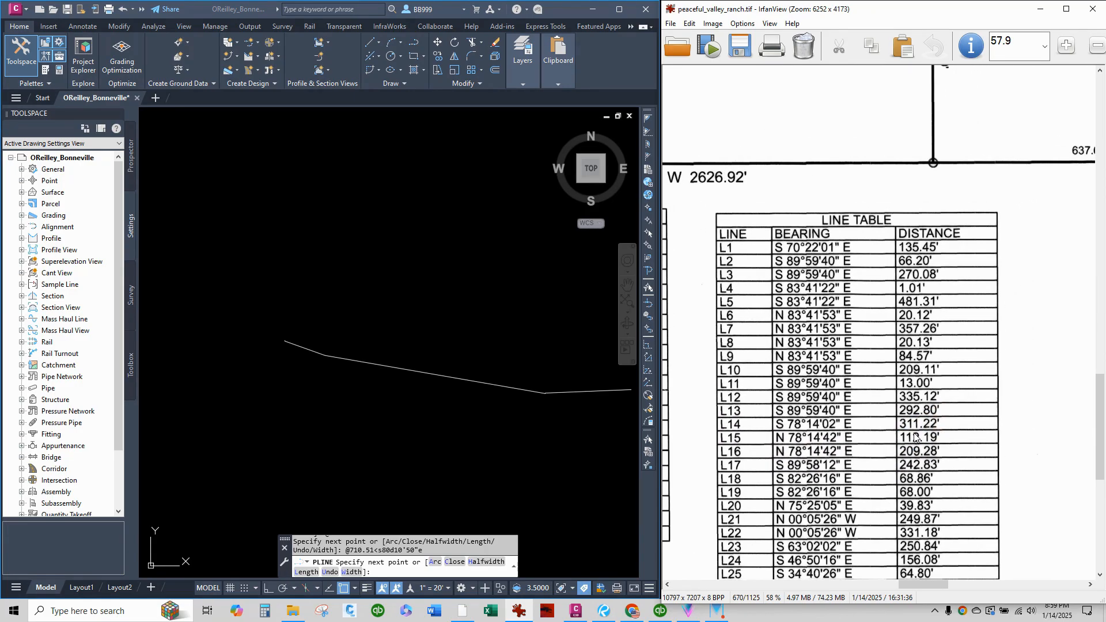
left_click(575, 374)
scroll(326, 357, "down", 6)
scroll(390, 376, "up", 4)
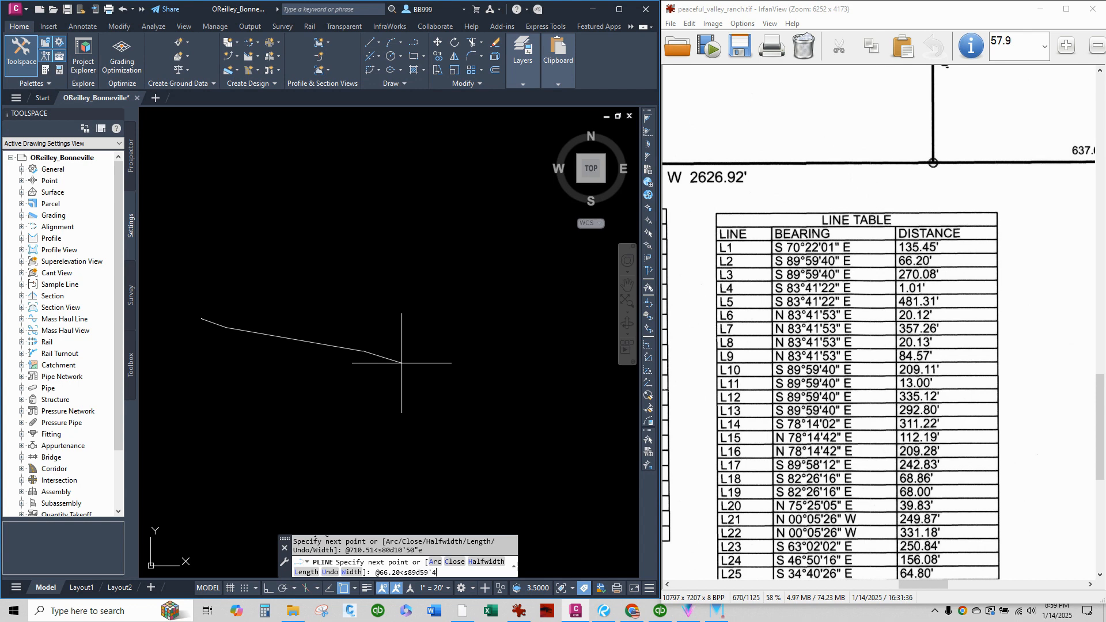
type("e")
key("Return")
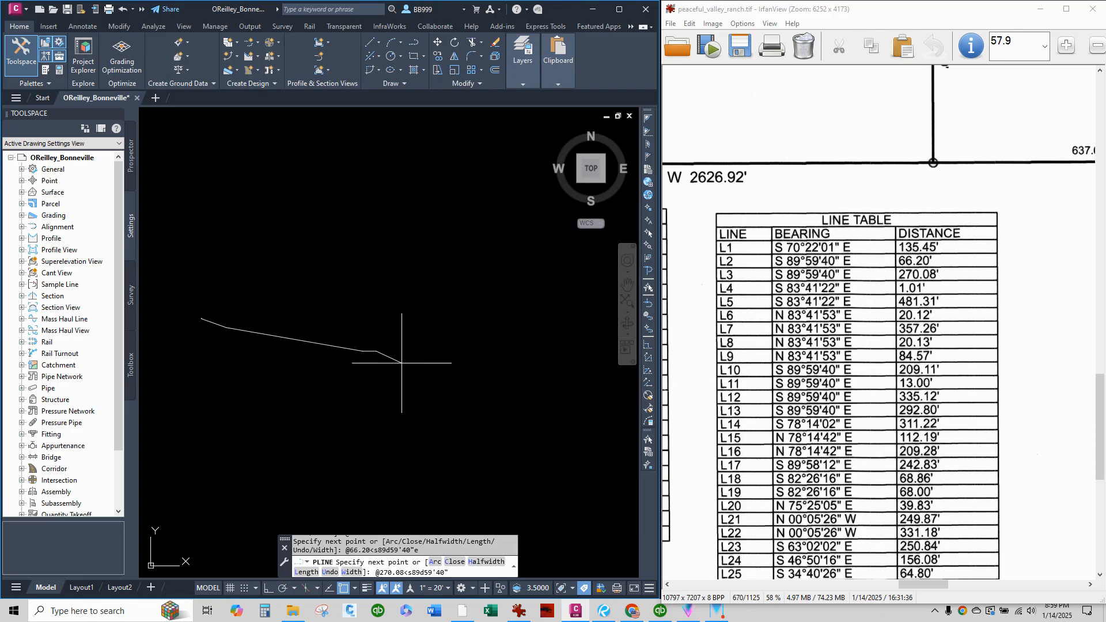
type("e")
key("Return")
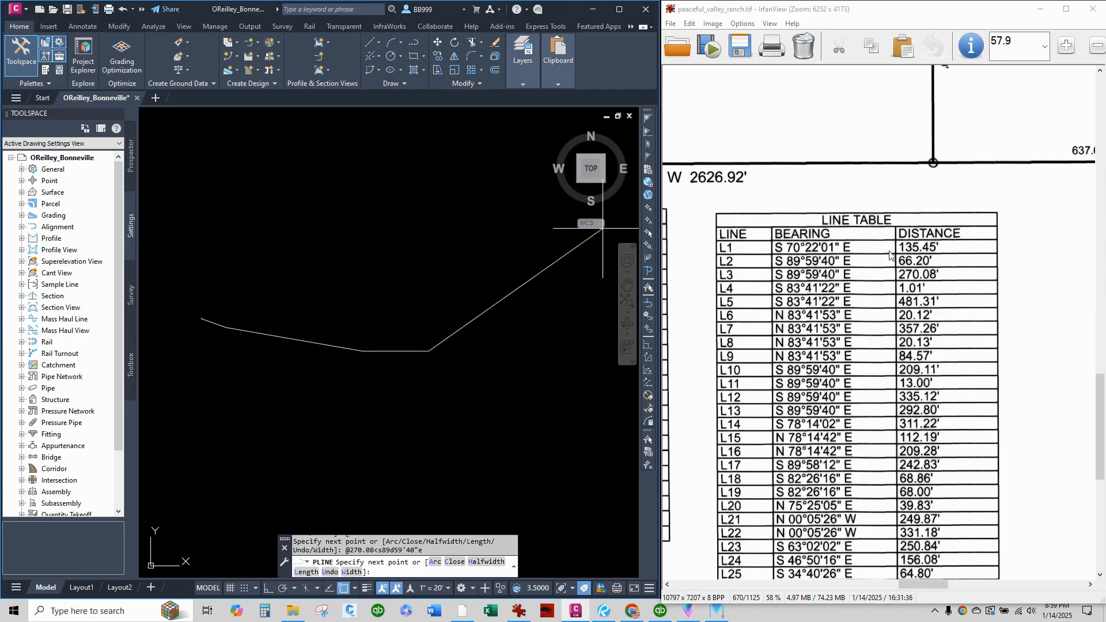
Add the chord segments for curves C2 and C3, 36.97' at S 87°52'35" E and 18.06' at S 84°43'26" E.
left_click_drag(755, 237, 1046, 401)
right_click_drag(823, 271, 1070, 507)
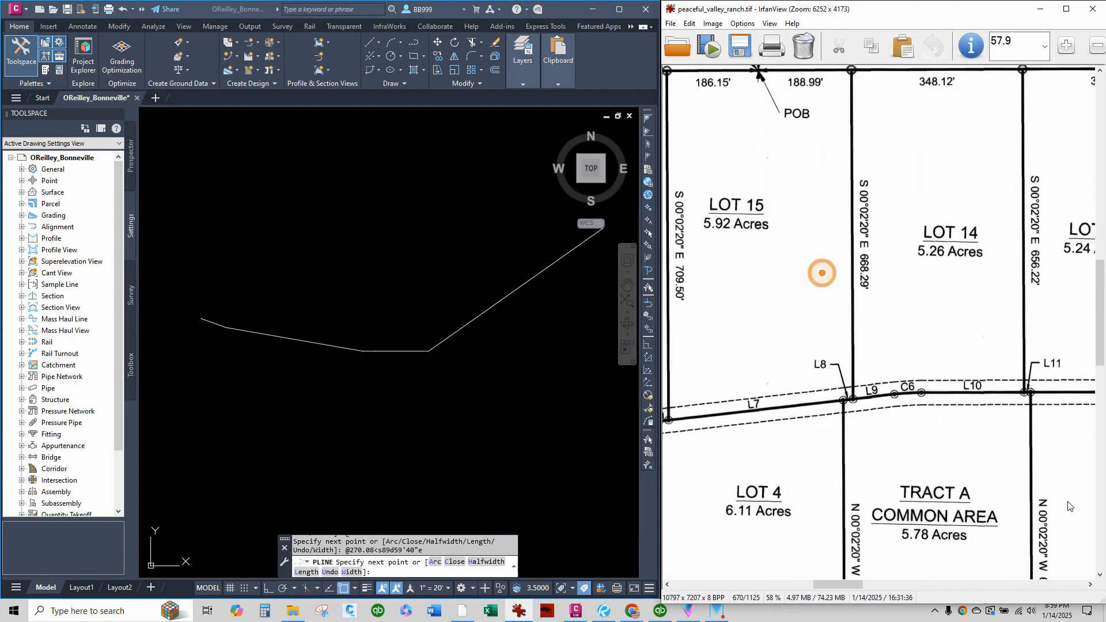
right_click_drag(744, 332, 1051, 441)
right_click_drag(812, 466, 1052, 432)
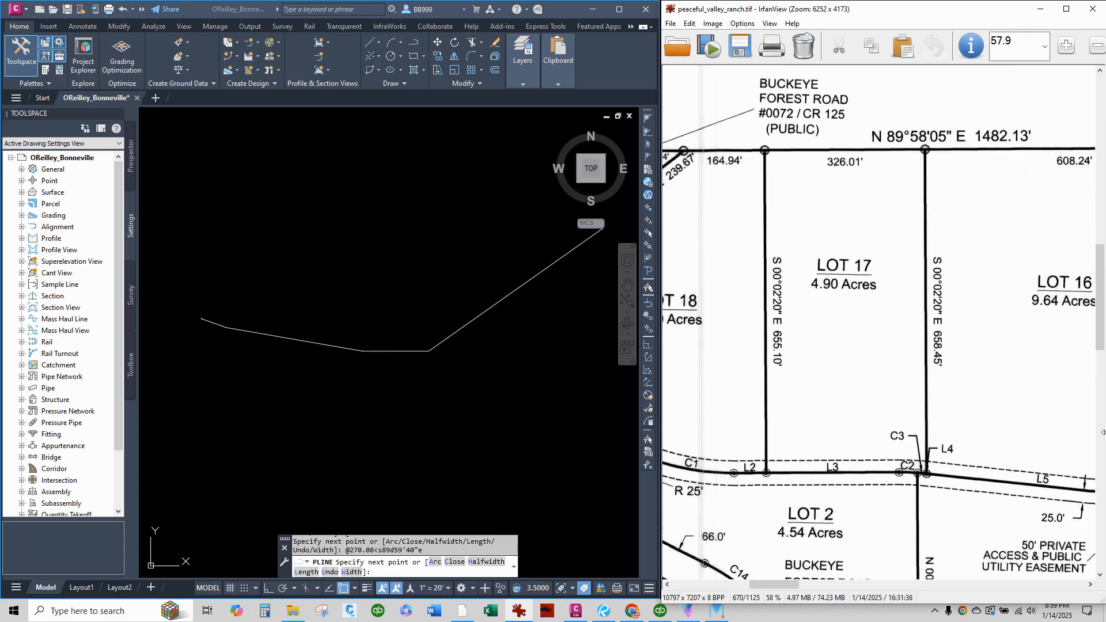
right_click_drag(863, 435, 861, 378)
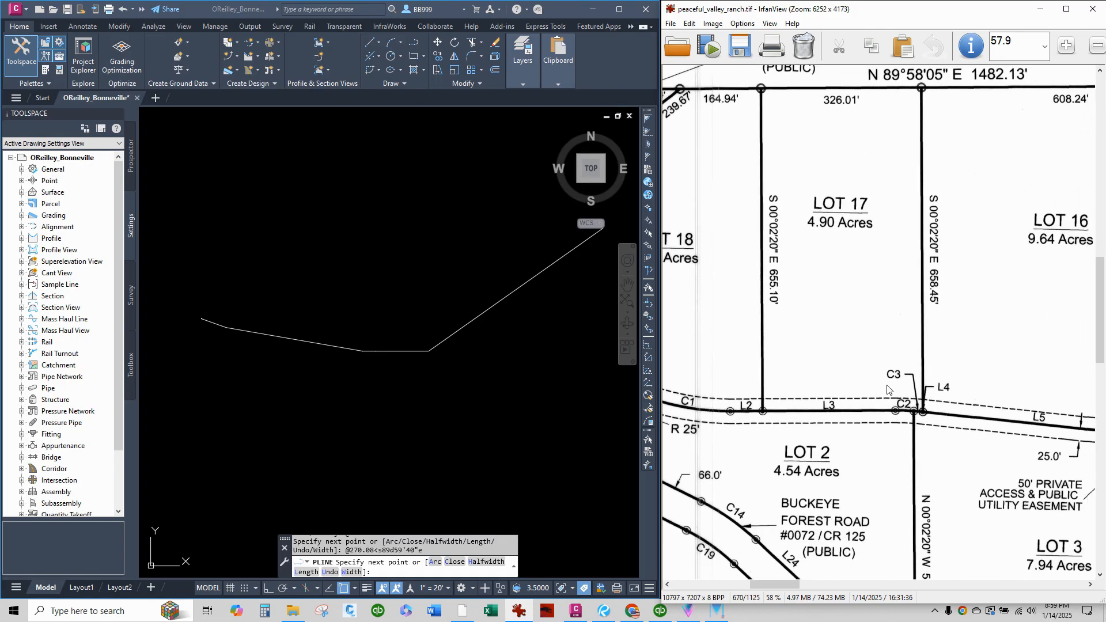
right_click_drag(948, 437, 745, 337)
right_click_drag(966, 454, 769, 303)
right_click_drag(916, 454, 867, 324)
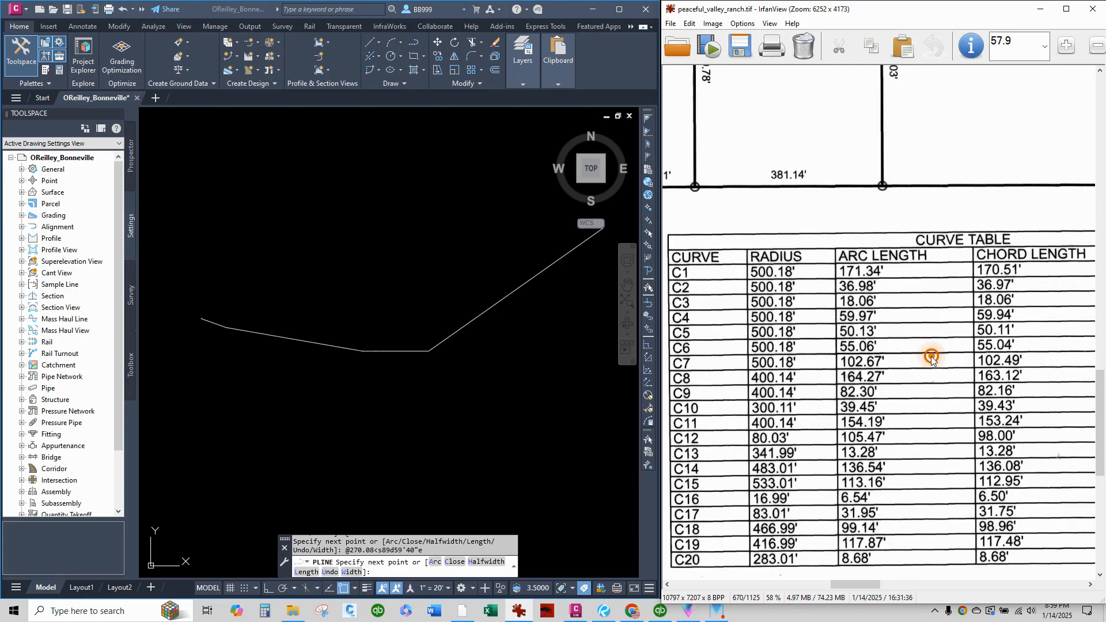
right_click_drag(929, 353, 761, 374)
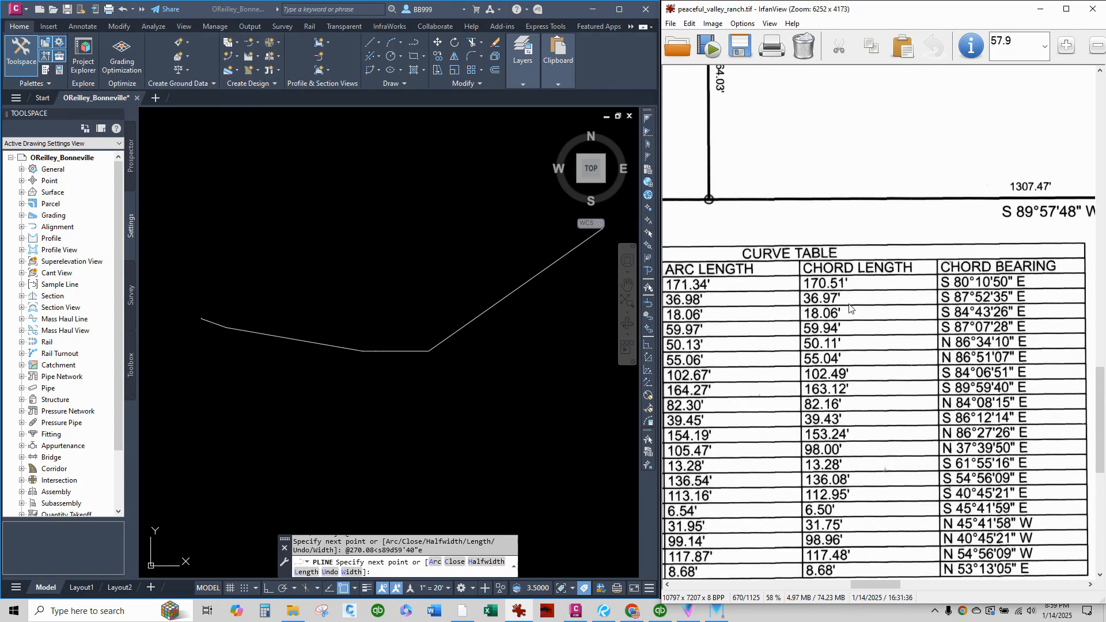
left_click(500, 349)
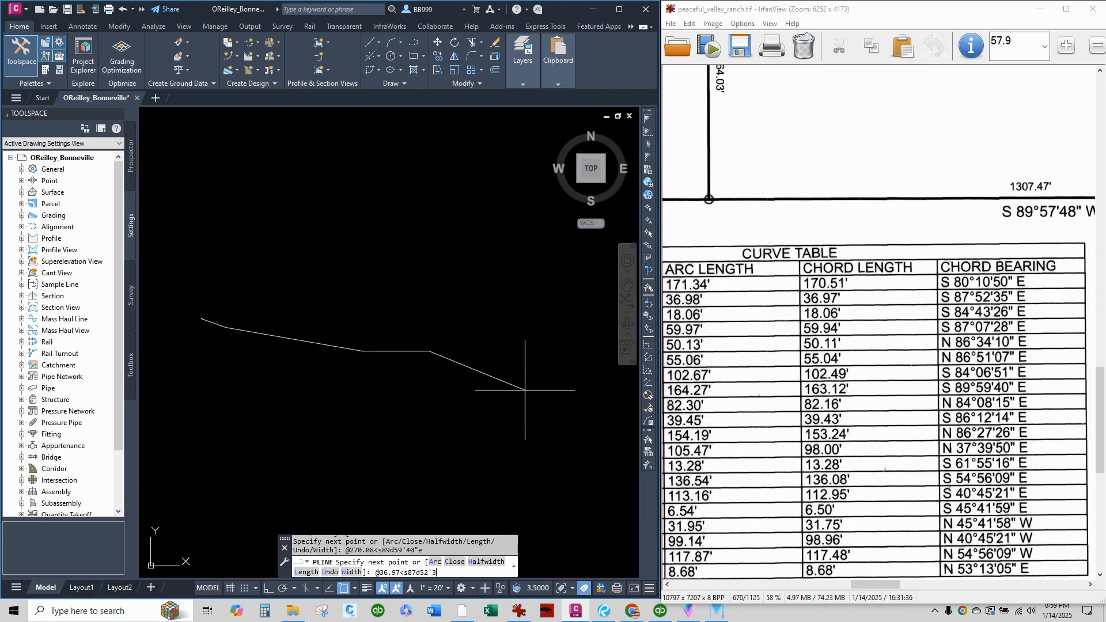
key("Return")
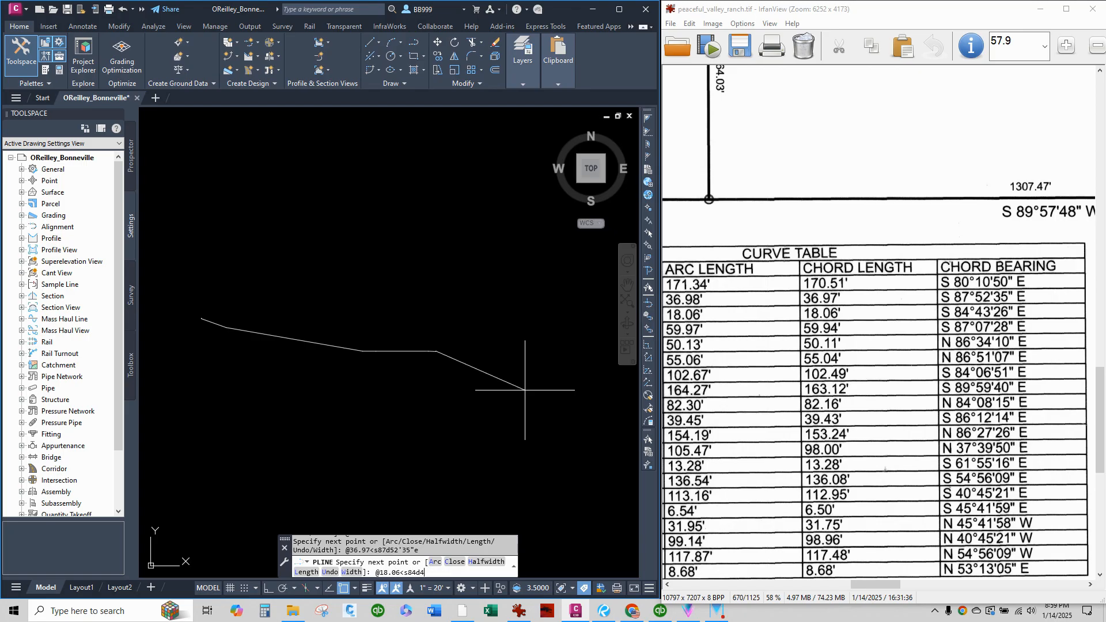
type("e")
key("Return")
Look up line L4 in the plat's line table and add its segment, 1.01' at S 83°41'22" E.
right_click_drag(730, 339, 938, 444)
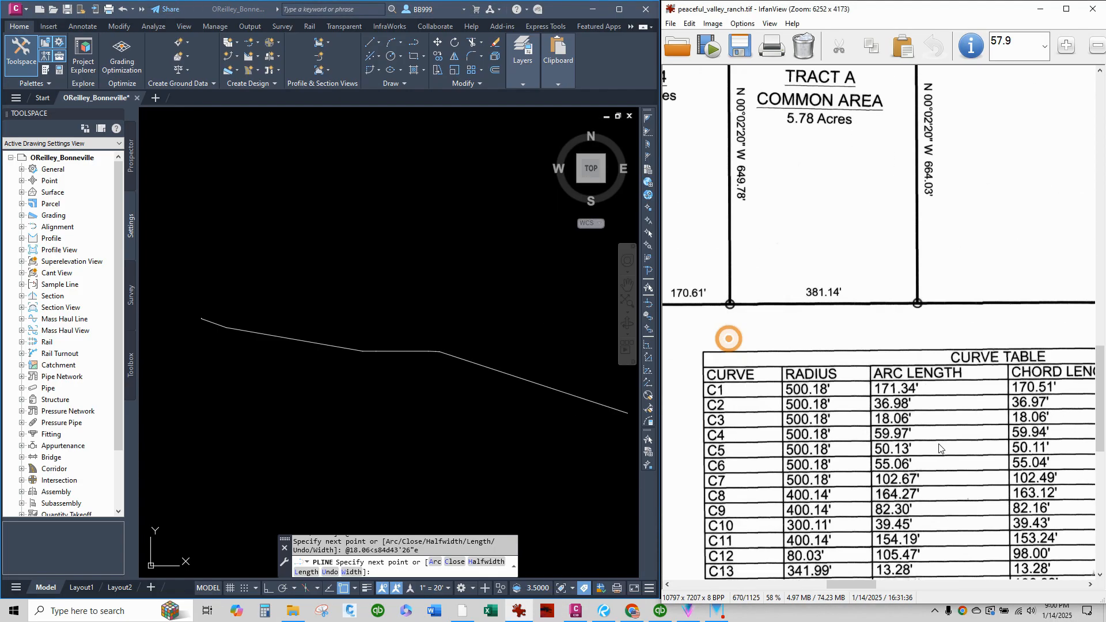
right_click_drag(750, 353, 1086, 478)
right_click_drag(797, 404, 986, 446)
right_click_drag(772, 421, 1018, 483)
right_click_drag(701, 302, 684, 377)
right_click_drag(965, 382, 837, 399)
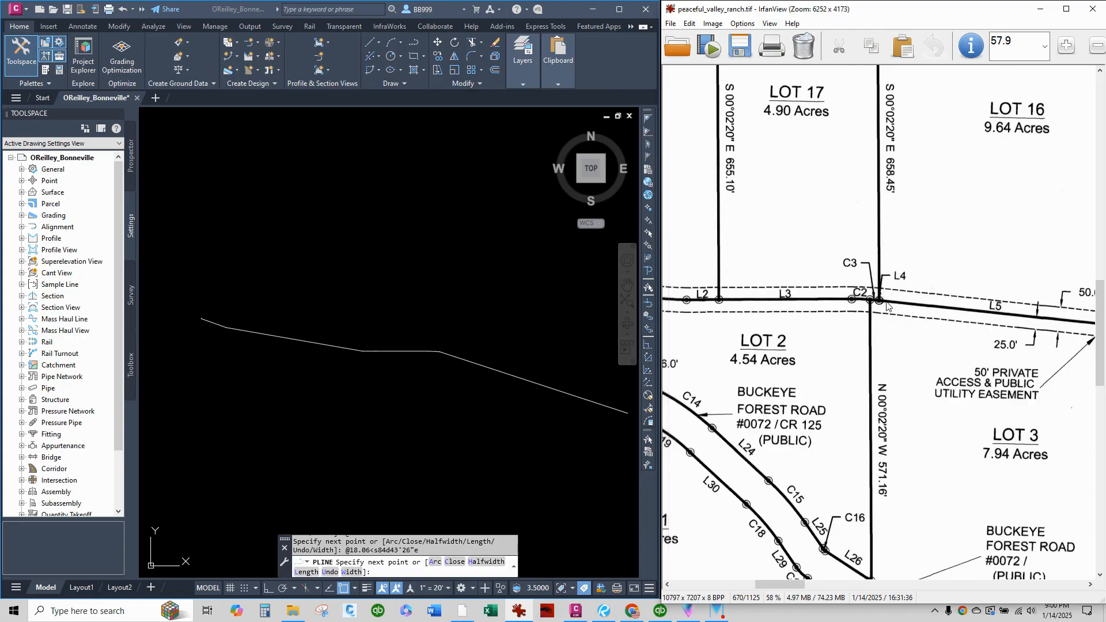
right_click_drag(941, 421, 686, 201)
right_click_drag(996, 391, 757, 253)
right_click_drag(978, 336, 770, 393)
right_click_drag(979, 360, 808, 385)
right_click_drag(958, 389, 725, 415)
left_click(516, 372)
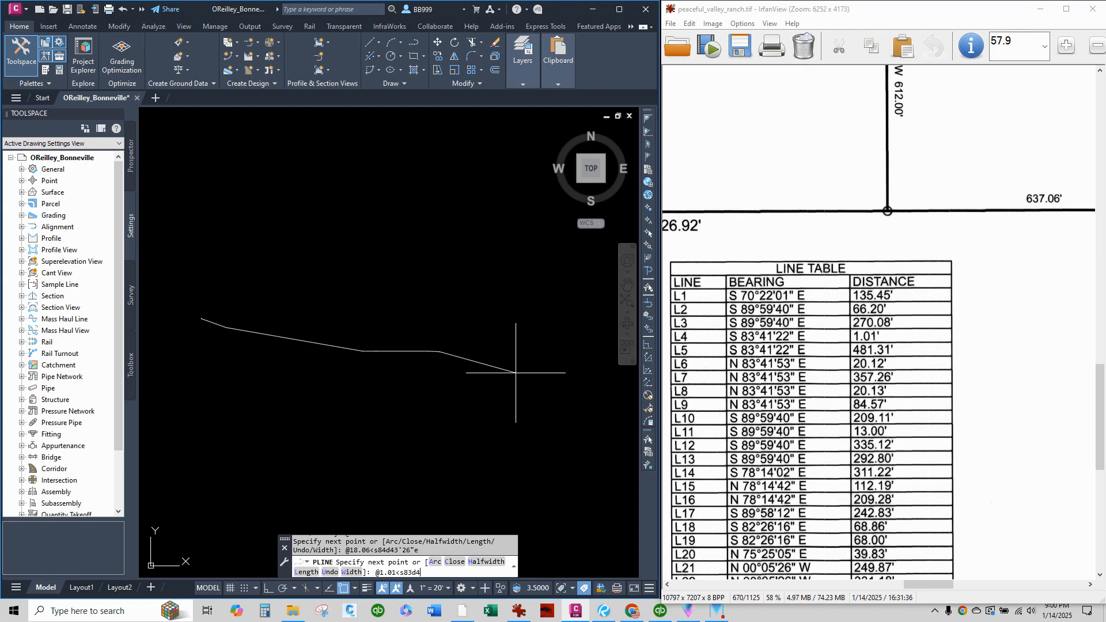
type("@1.01<s83d41'22\"e")
key("Return")
scroll(583, 393, "up", 5)
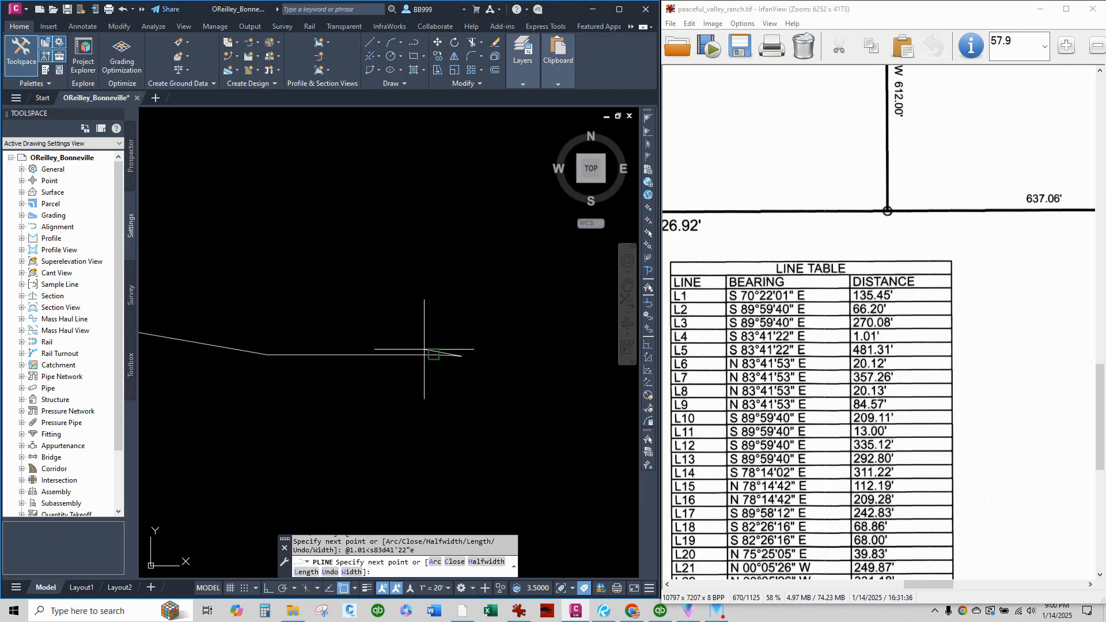
Add the polyline segment for line L5, 481.31' at S 83°41'22" E, and end the polyline.
scroll(386, 356, "down", 5)
scroll(402, 359, "up", 4)
scroll(497, 406, "up", 3)
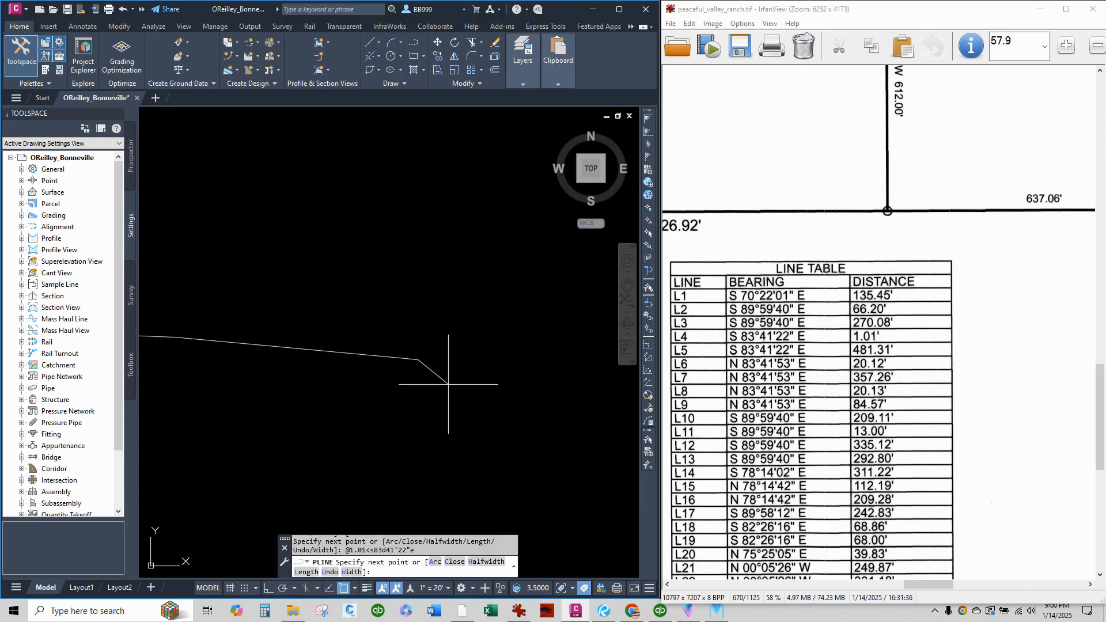
scroll(449, 385, "up", 3)
scroll(371, 335, "up", 3)
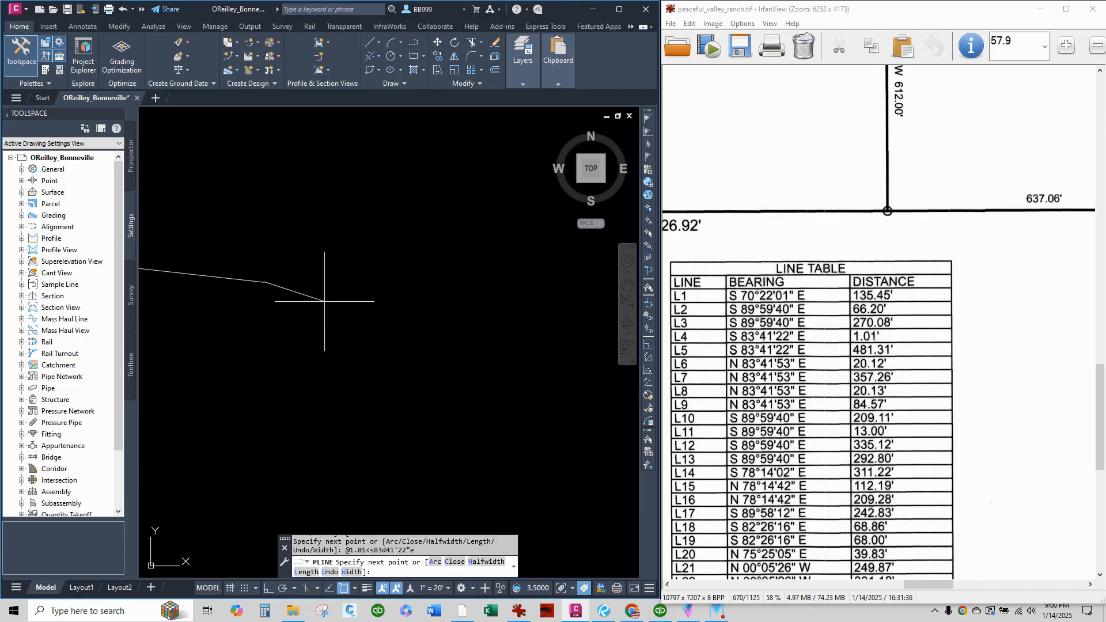
scroll(373, 354, "down", 2)
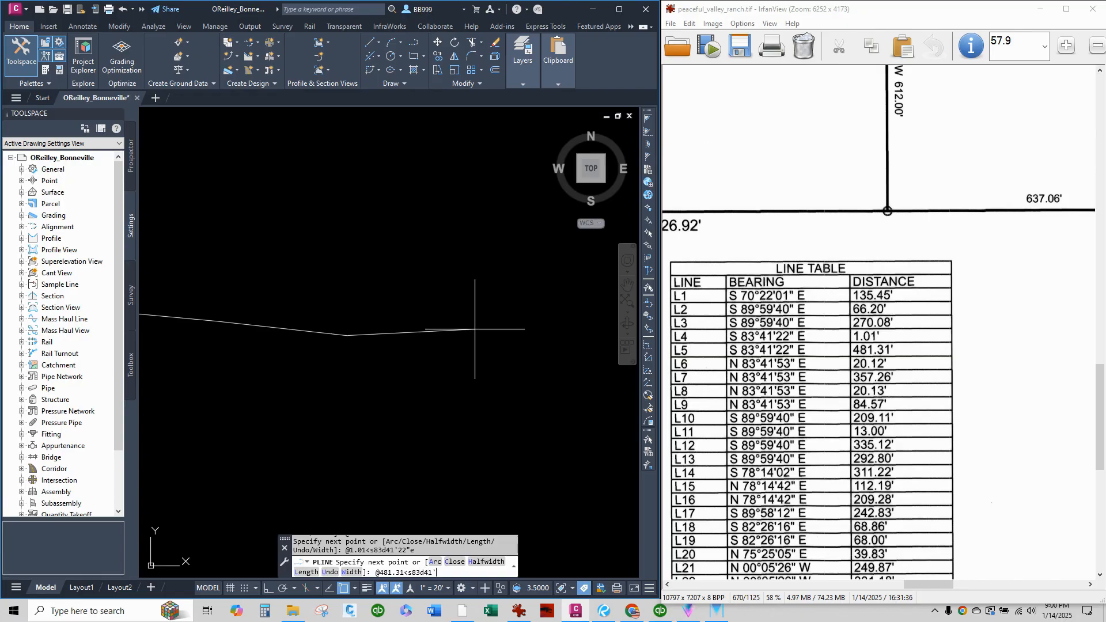
key("Return")
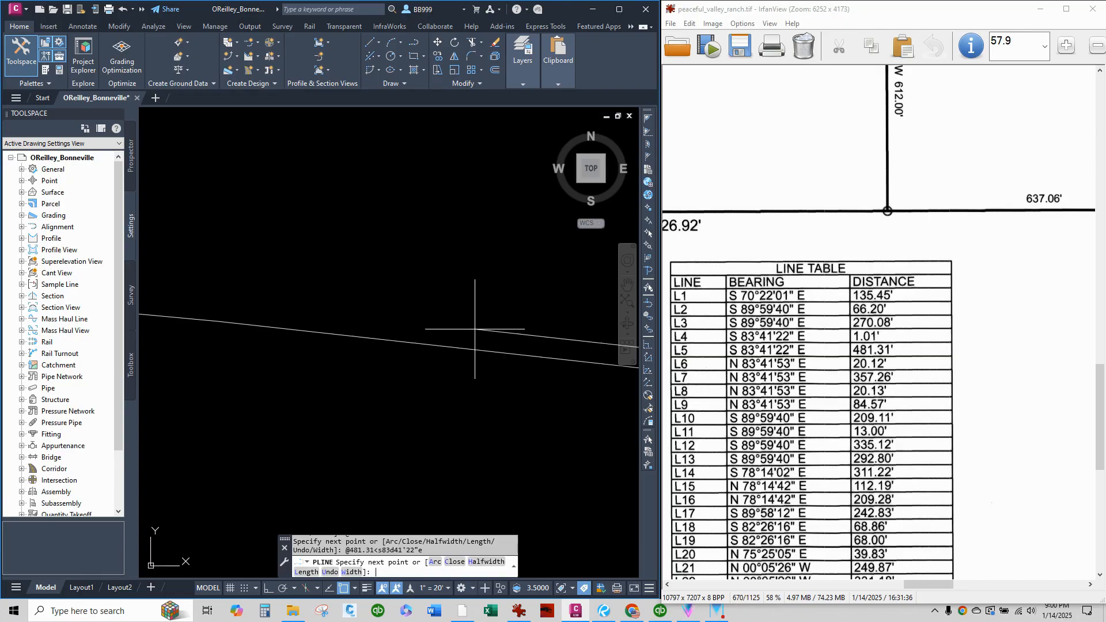
scroll(484, 323, "down", 8)
right_click(465, 372)
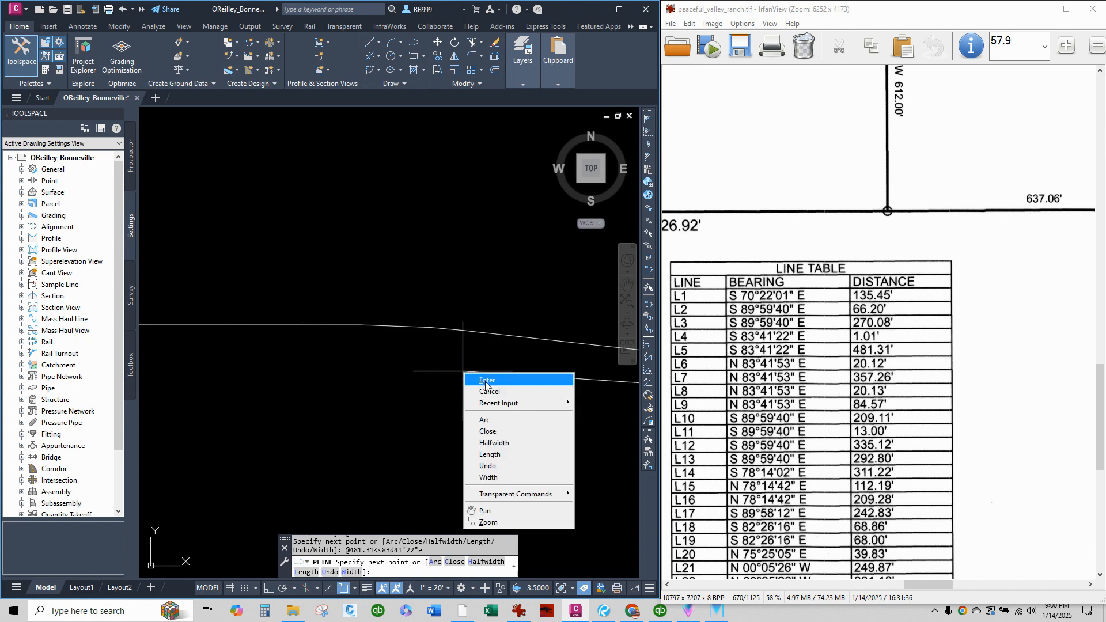
left_click(480, 376)
Select the finished polyline in the maximized drawing window and examine its vertices, especially around the short C2, C3 and L4 segments.
scroll(403, 376, "down", 3)
scroll(437, 379, "up", 2)
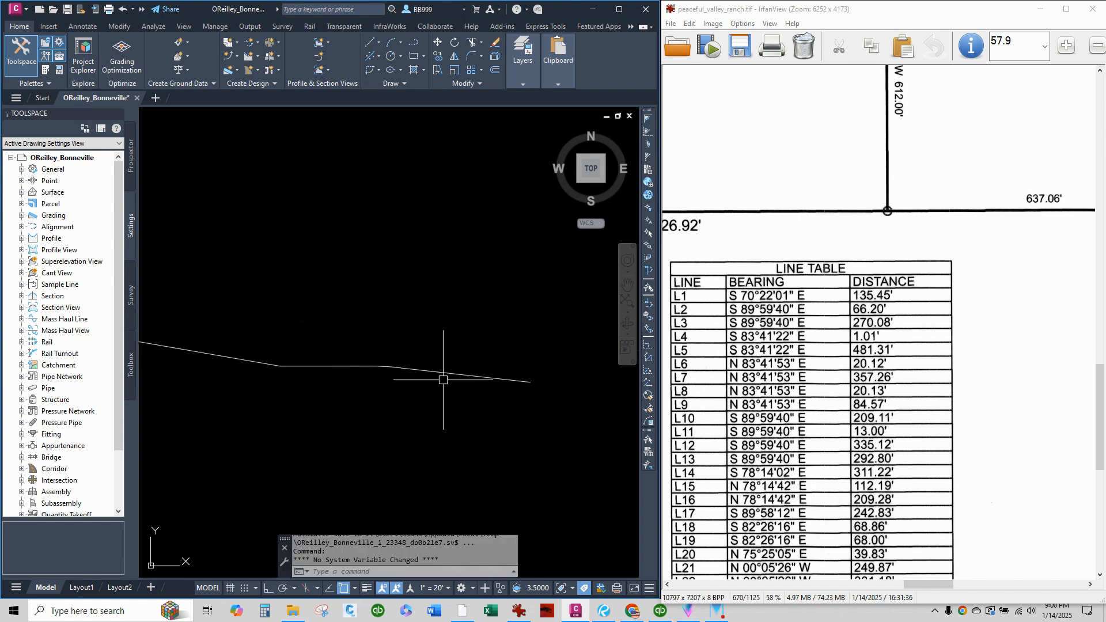
left_click(446, 375)
scroll(404, 372, "up", 6)
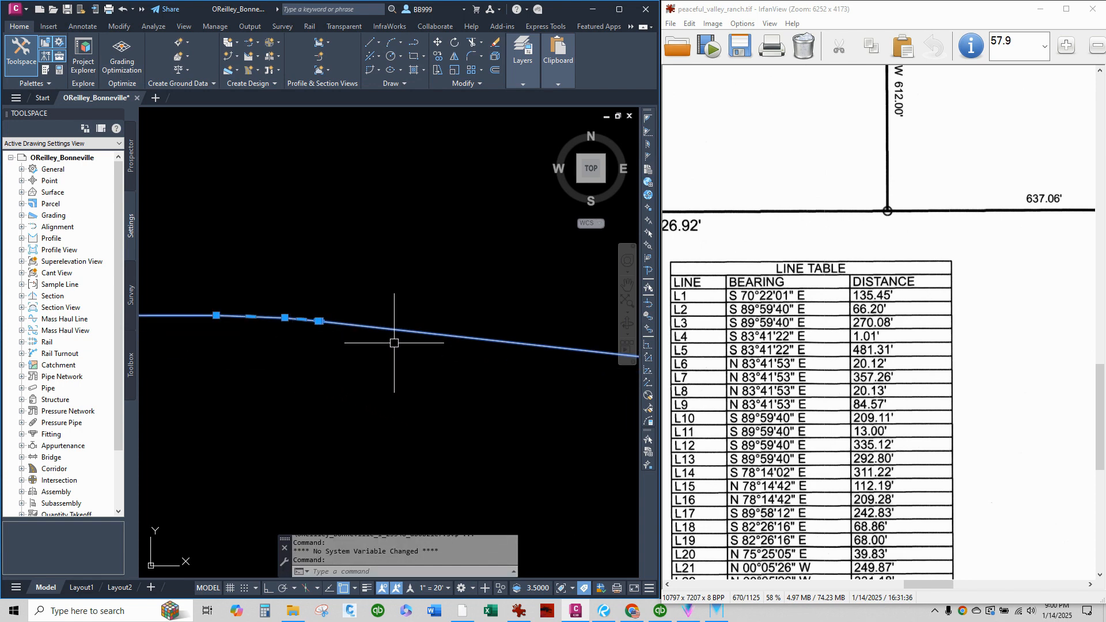
scroll(375, 341, "down", 2)
scroll(302, 330, "up", 8)
scroll(322, 306, "down", 4)
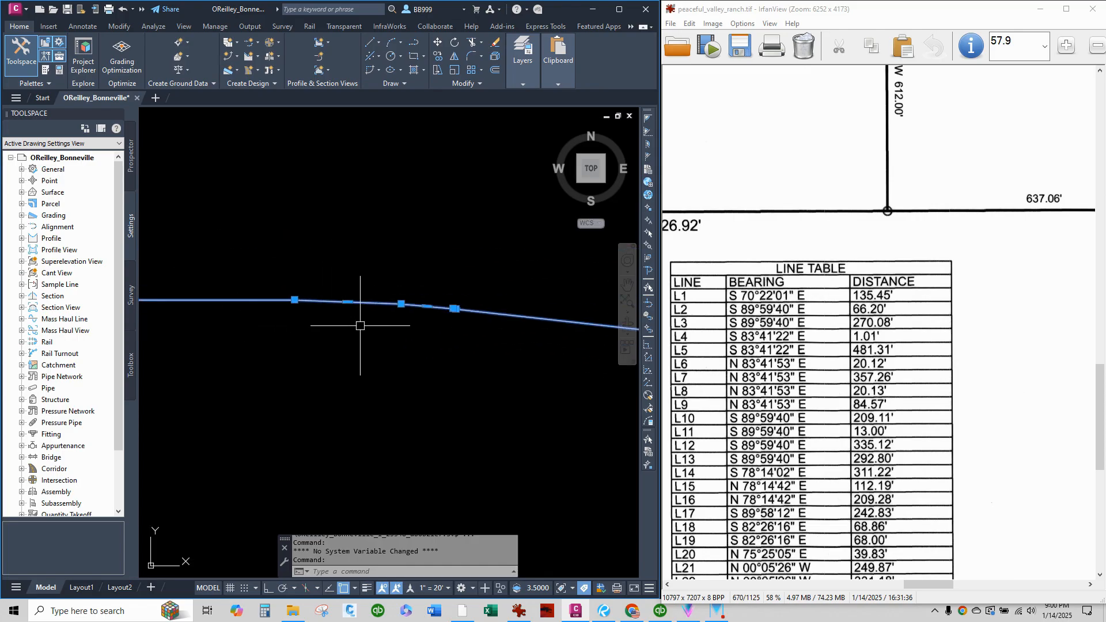
left_click(618, 9)
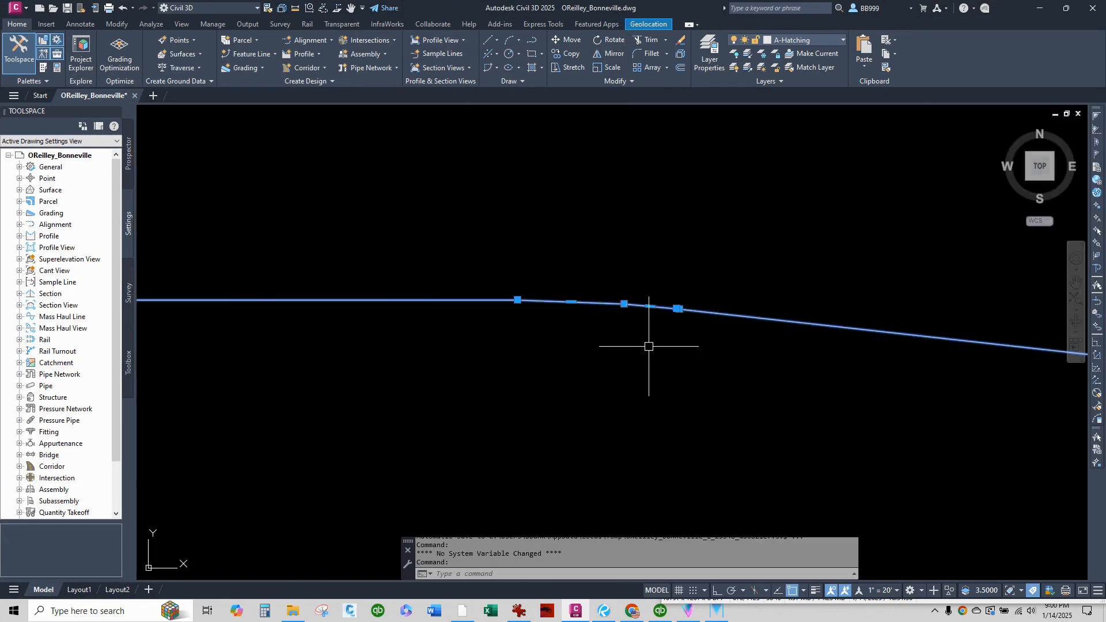
scroll(660, 303, "up", 2)
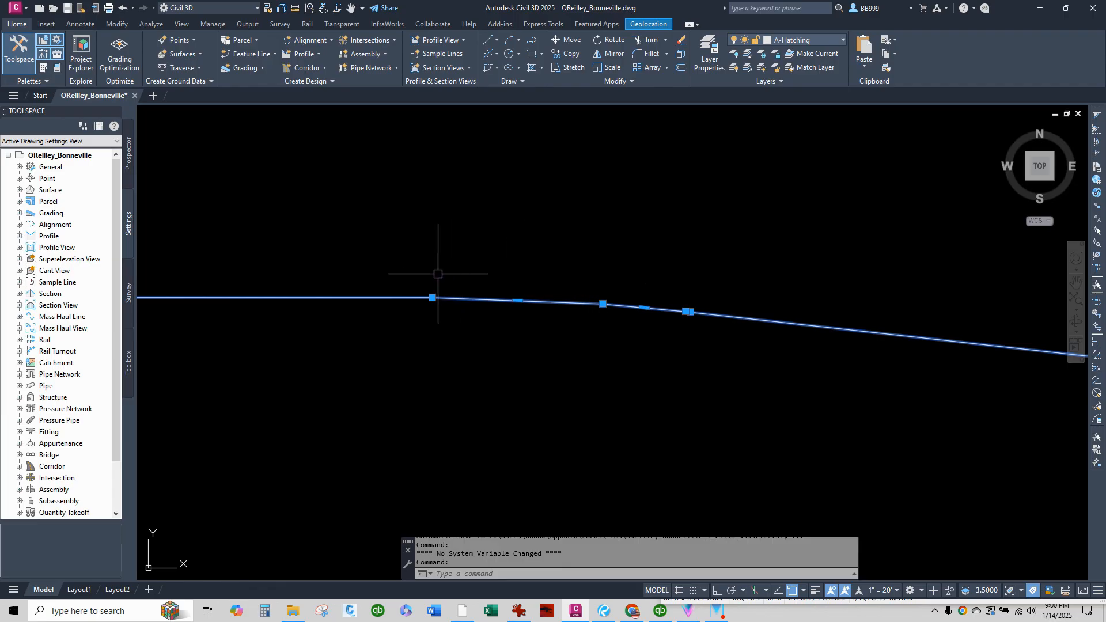
scroll(674, 313, "up", 6)
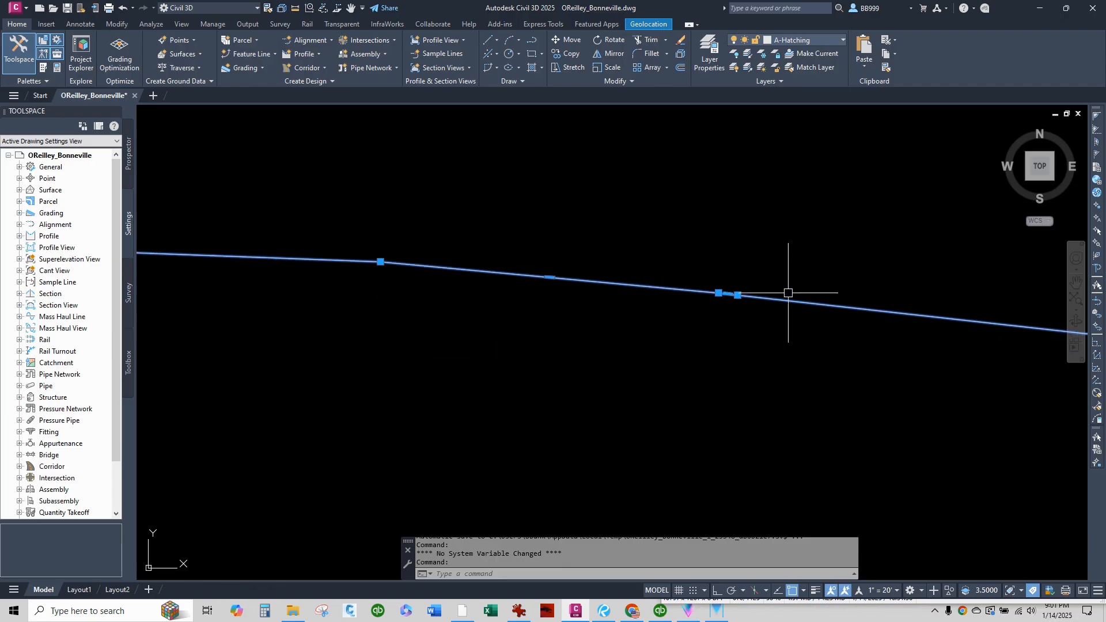
scroll(582, 292, "down", 5)
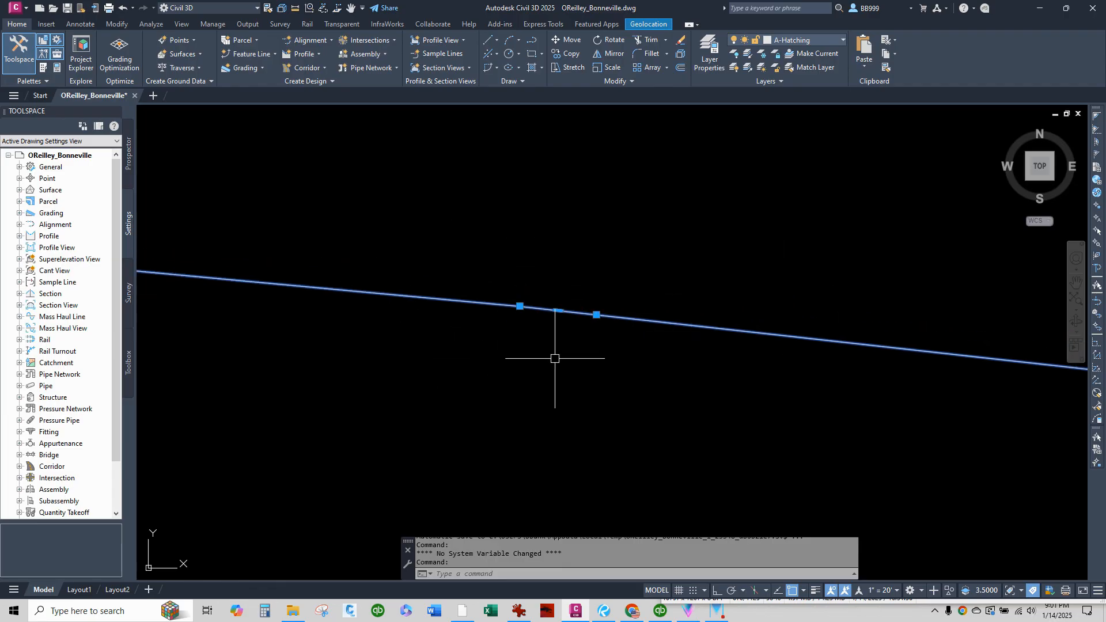
scroll(573, 331, "down", 4)
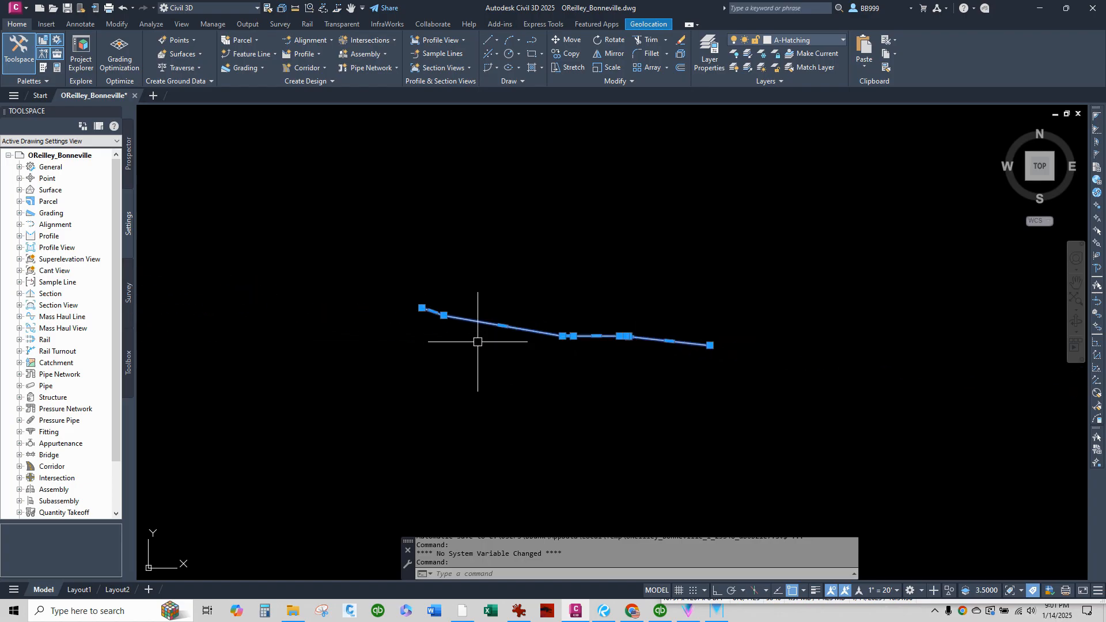
scroll(478, 334, "up", 3)
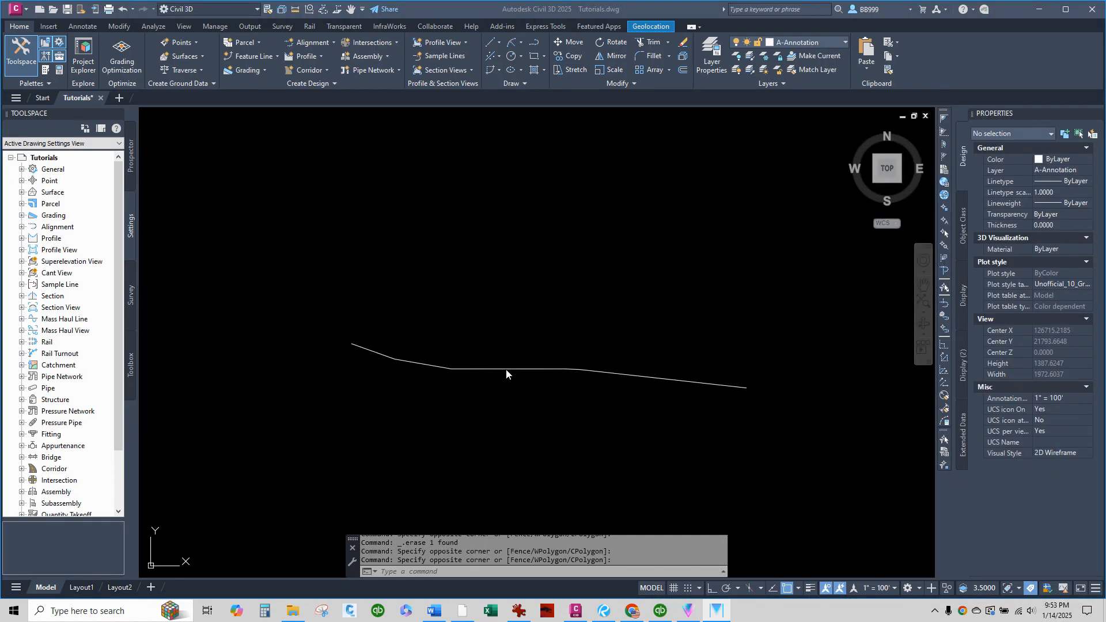
scroll(528, 384, "up", 2)
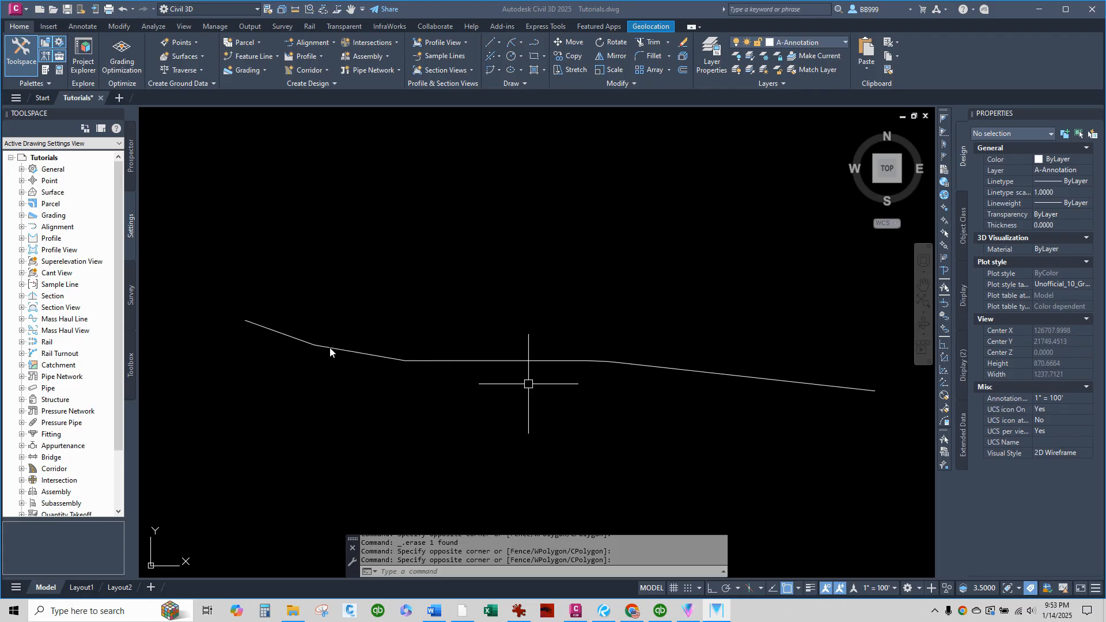
Set up annotation labels for the Line and Curve feature with the Bunker_Standard line label style.
left_click(81, 27)
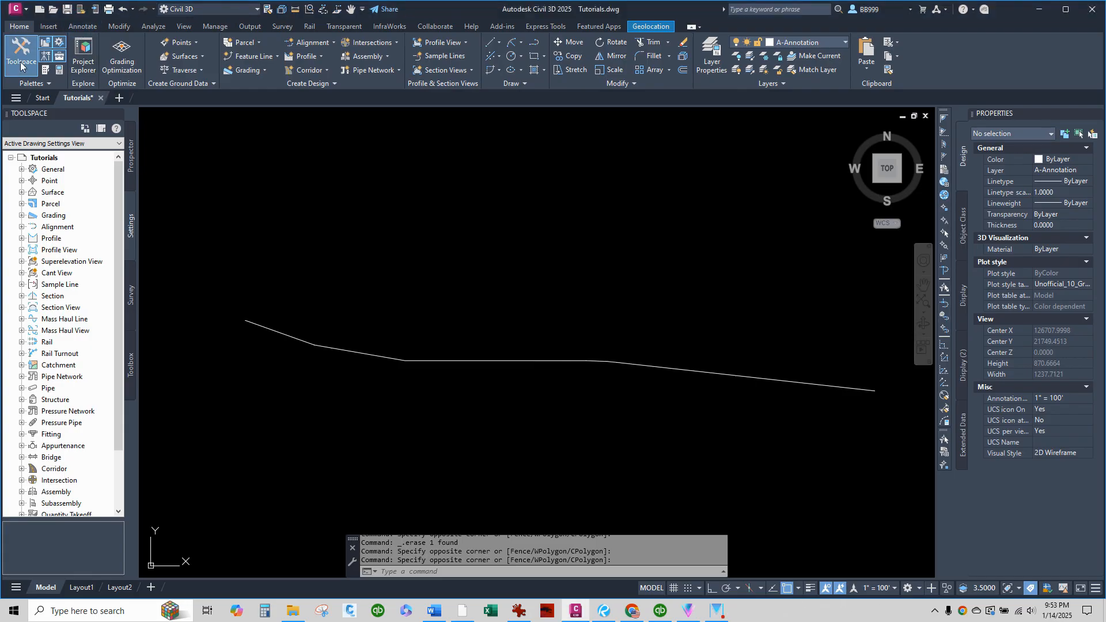
left_click(80, 28)
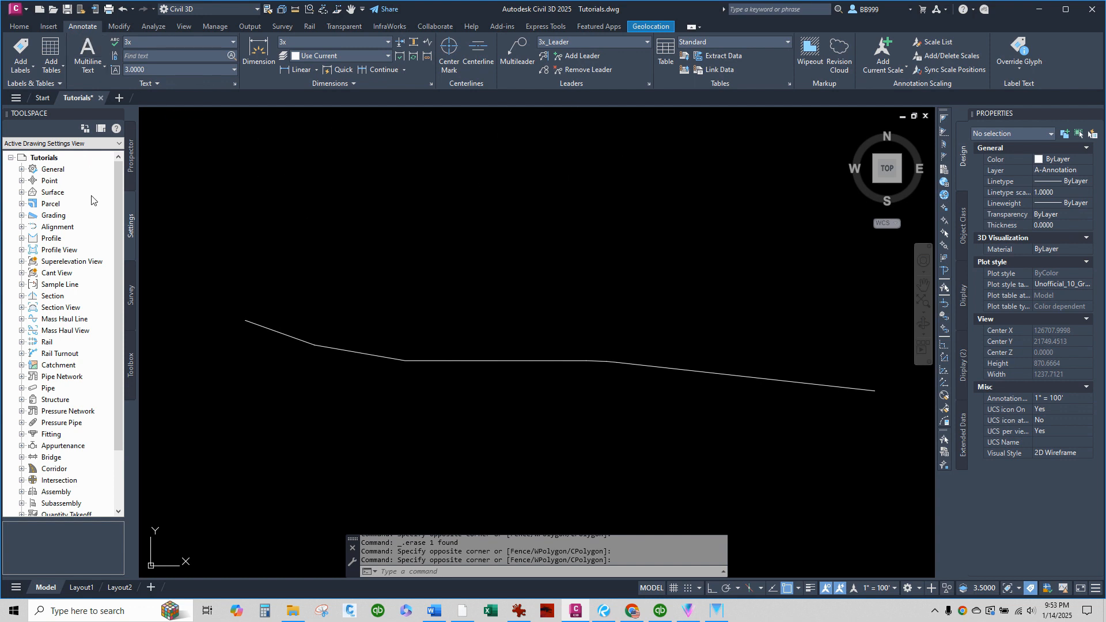
left_click(22, 54)
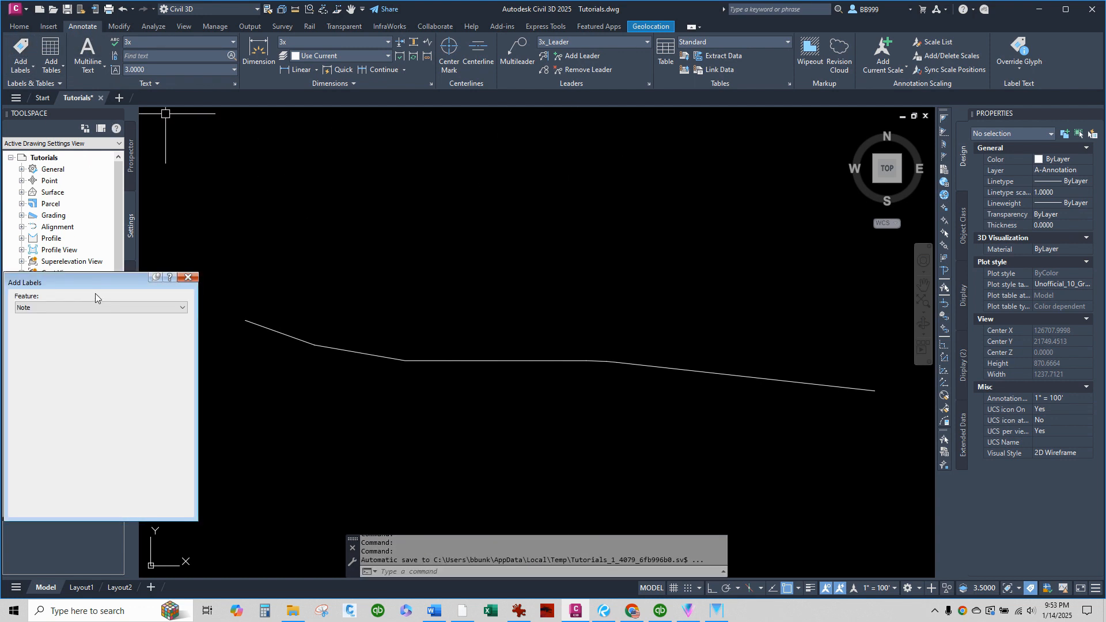
left_click(85, 306)
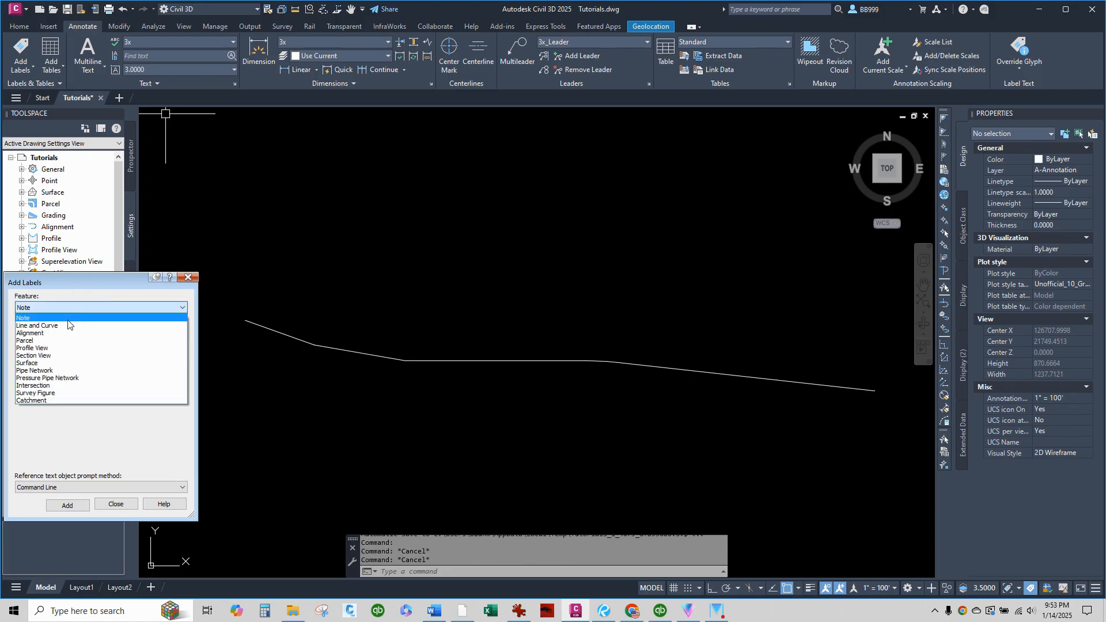
left_click(69, 325)
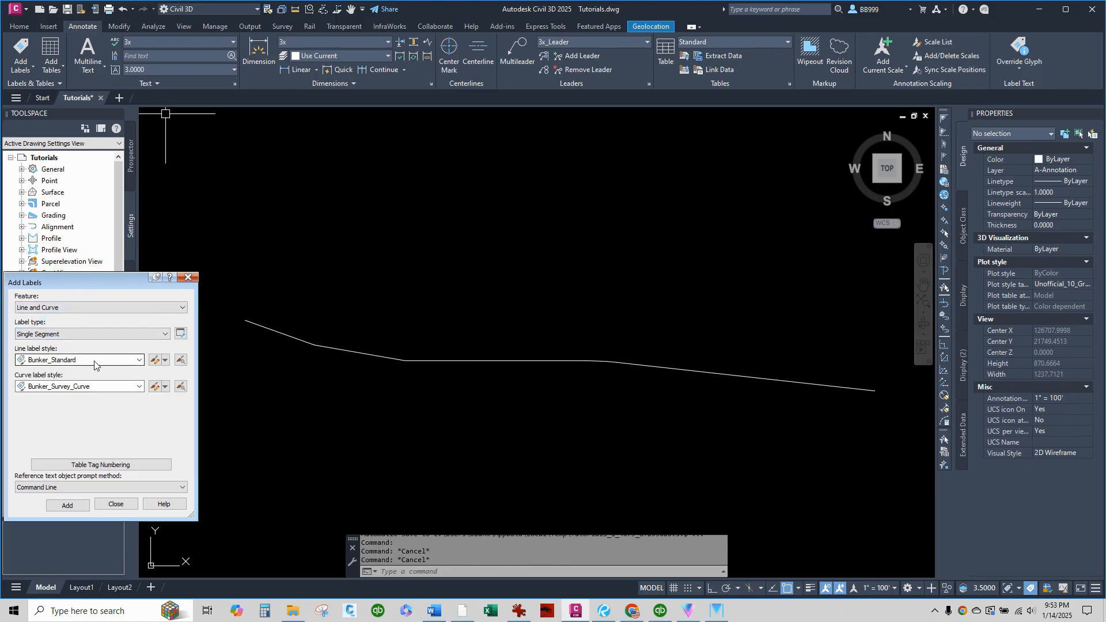
left_click(132, 362)
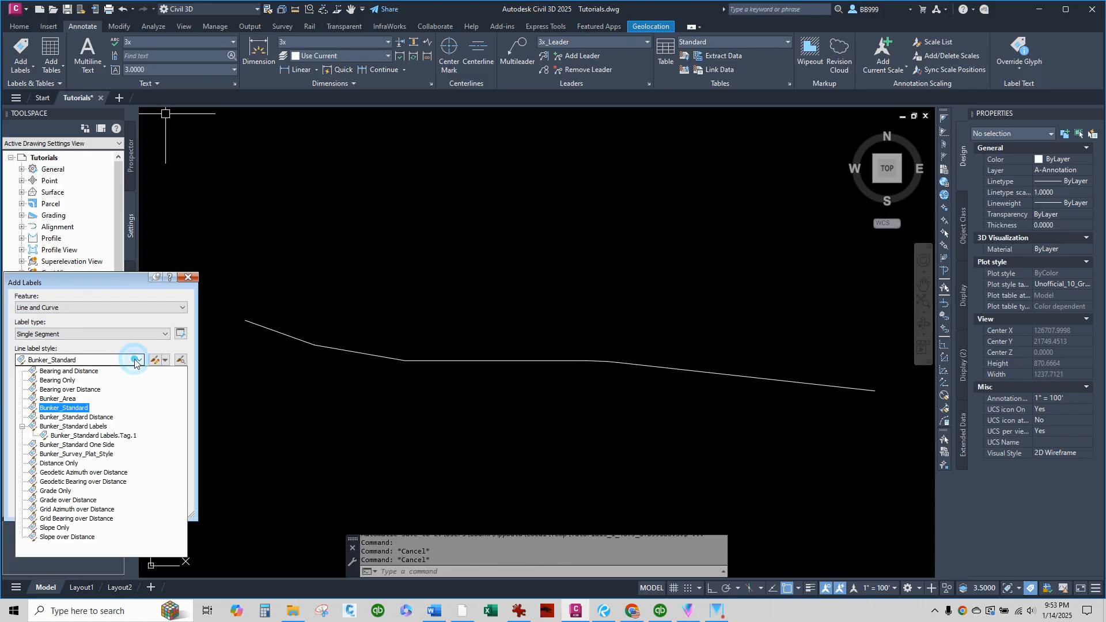
left_click(77, 408)
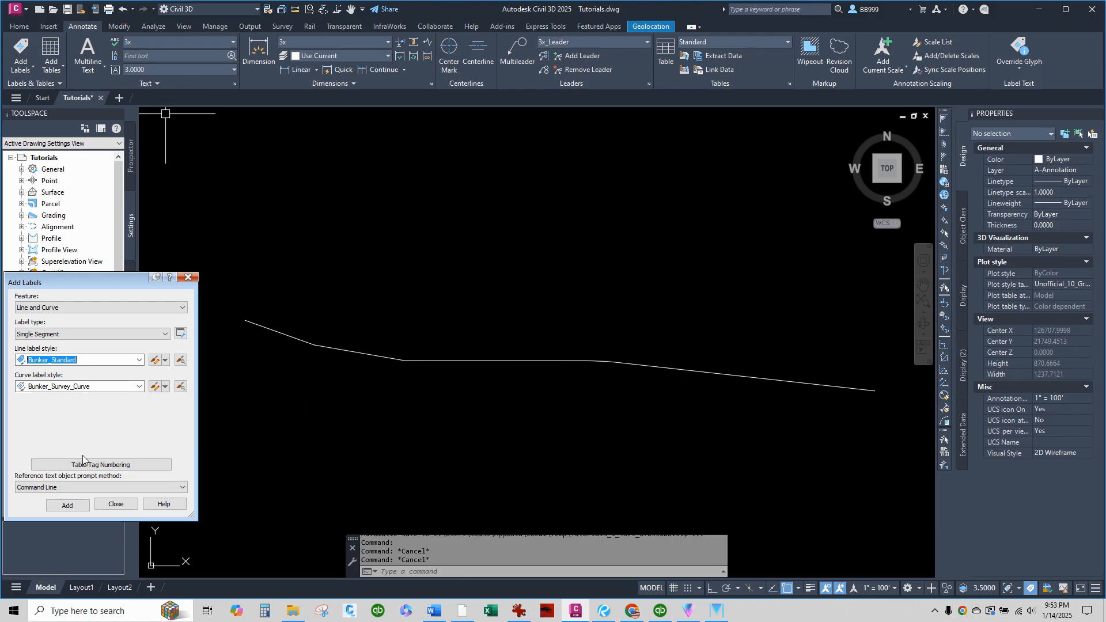
Label every segment of the centerline polyline with bearing and distance, using the Multiple Segment label type.
left_click(87, 334)
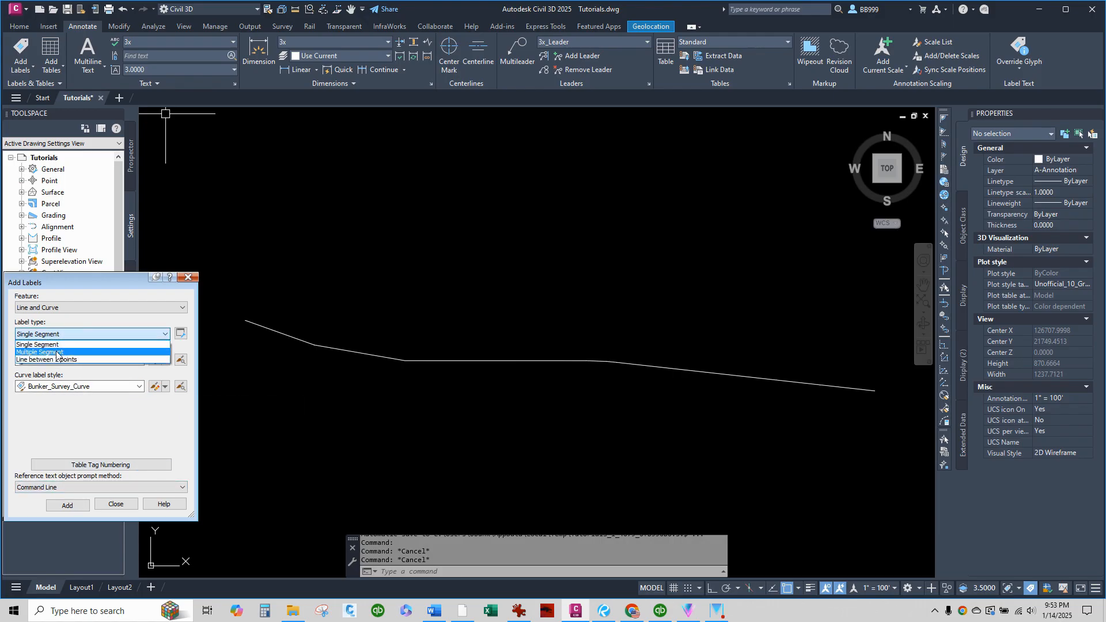
left_click(60, 349)
left_click(67, 505)
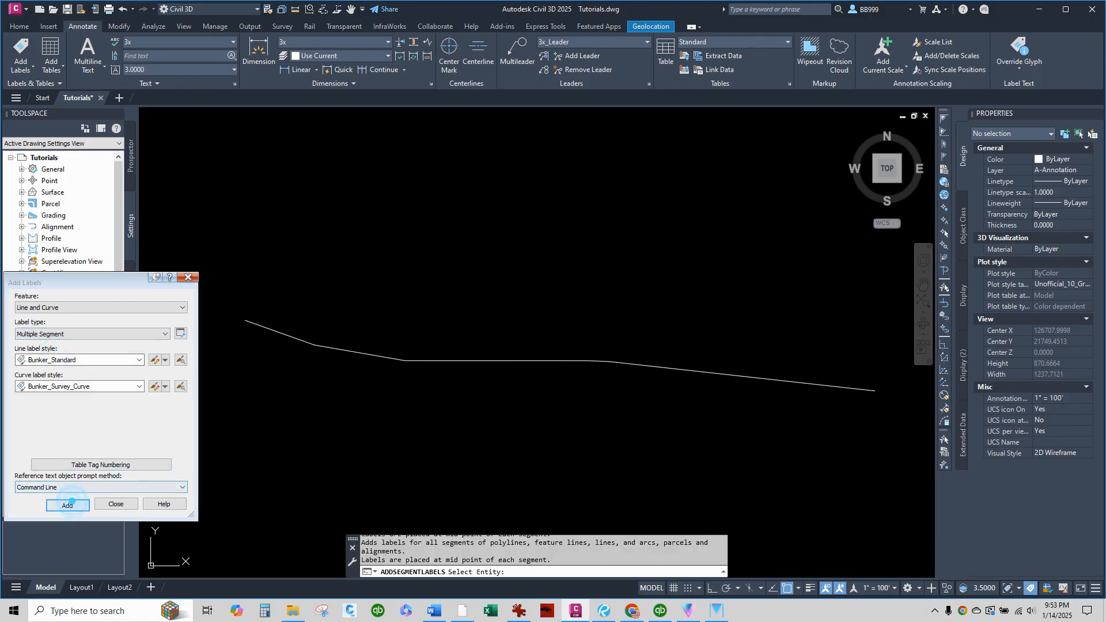
left_click(277, 333)
key("Return")
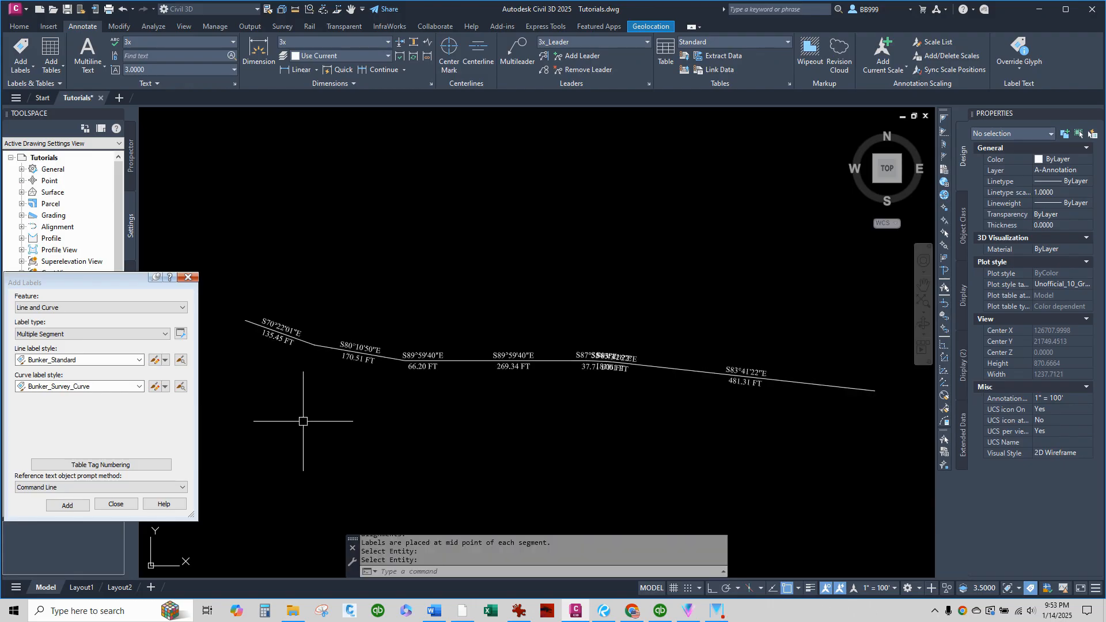
left_click(306, 421)
left_click(292, 446)
Pull the overlapping 37.71 FT segment label up and to the left of its segment, onto a leader.
scroll(612, 360, "up", 6)
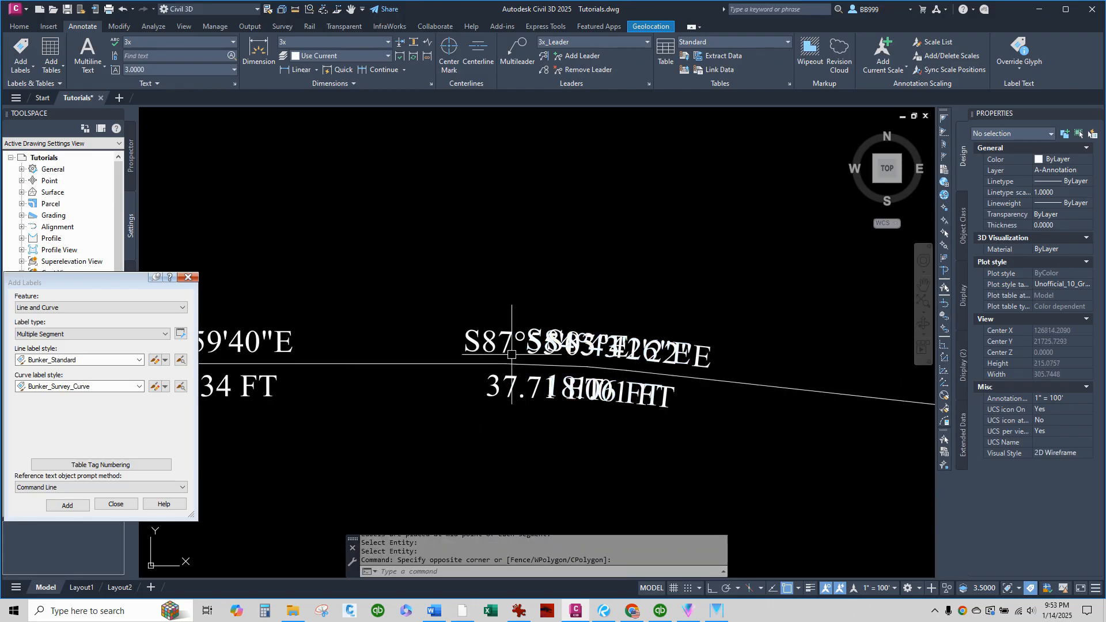
left_click(546, 360)
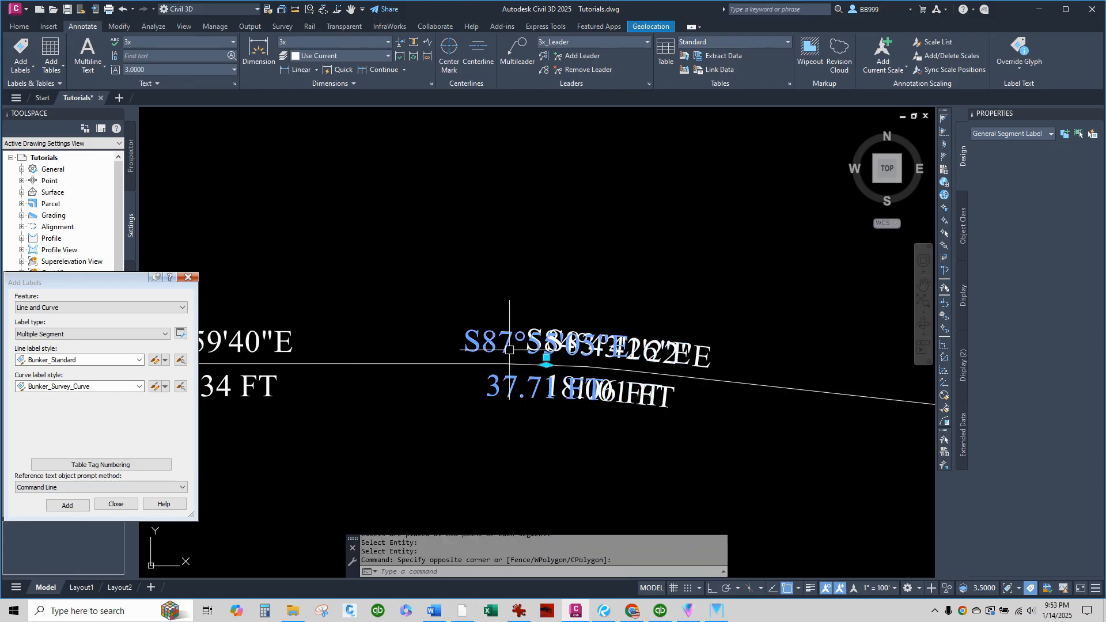
left_click(546, 357)
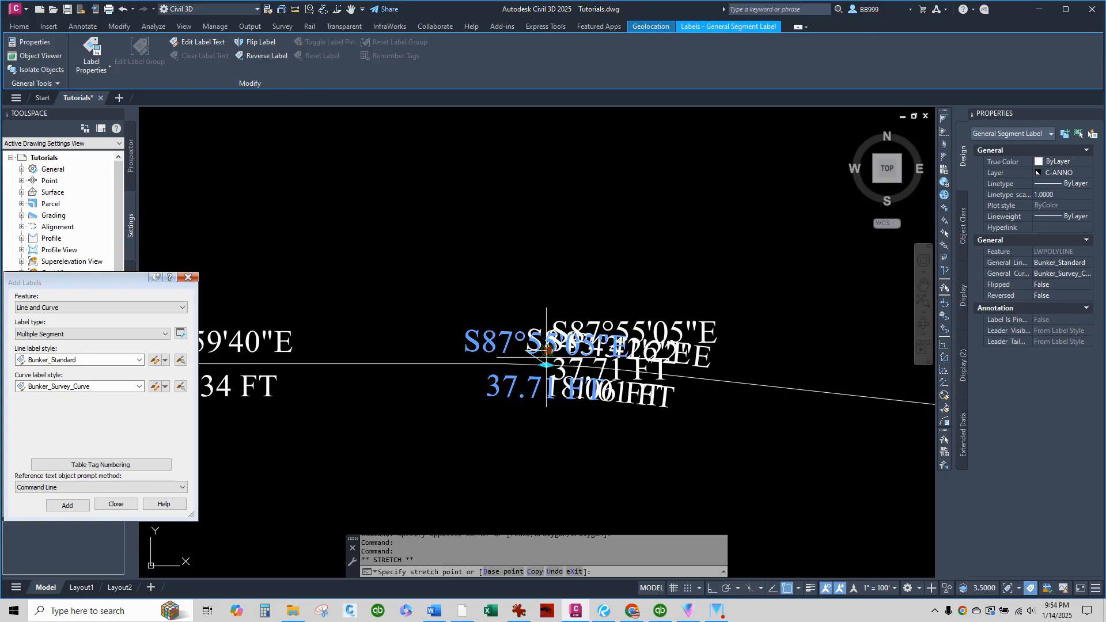
scroll(549, 314, "up", 2)
Move the 18.06 FT segment label above the centerline, clear of the neighbouring label, onto a leader.
left_click(549, 314)
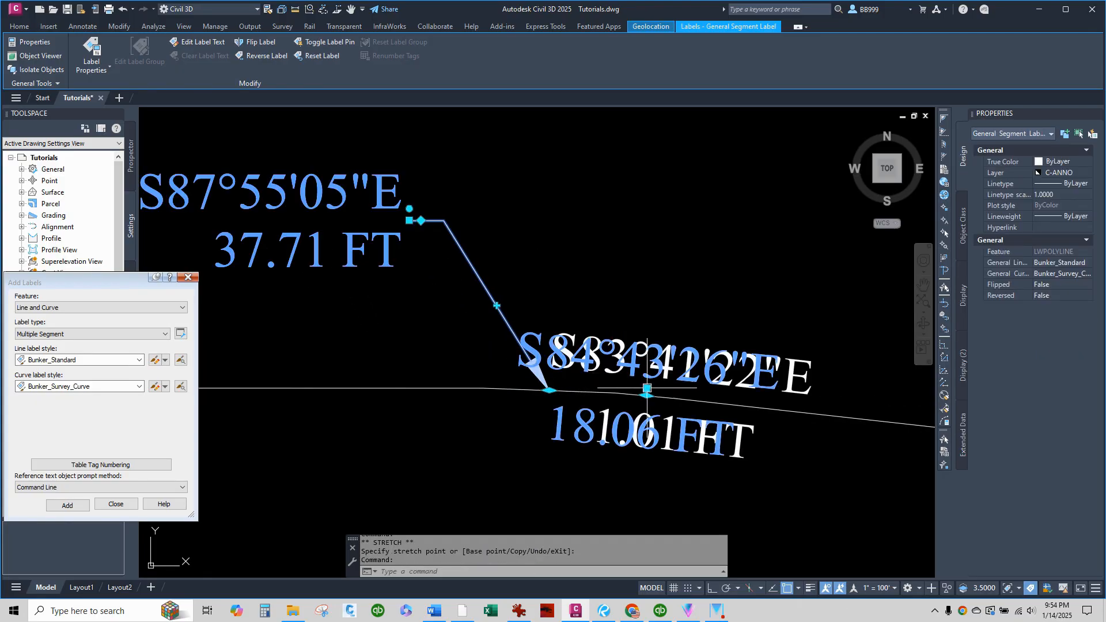
scroll(647, 387, "down", 2)
left_click(652, 358)
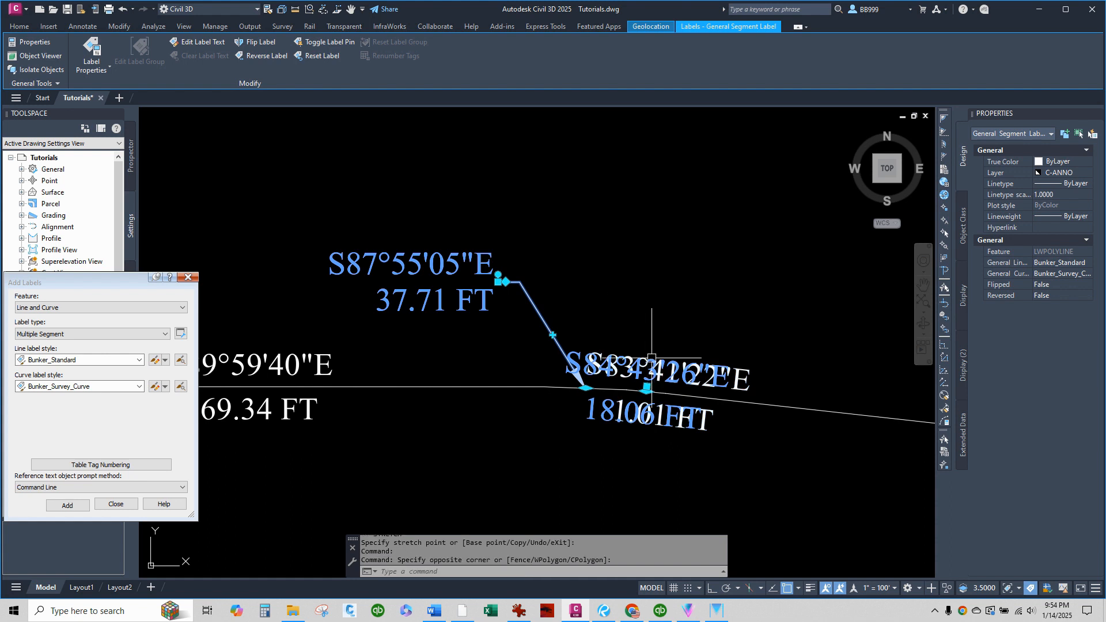
left_click(647, 386)
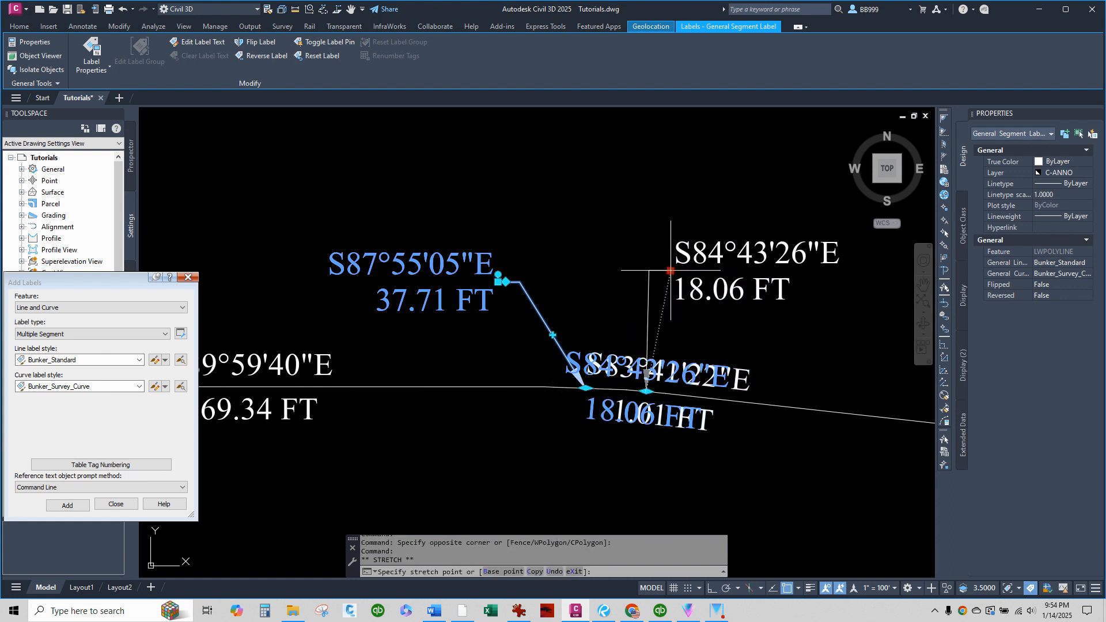
left_click(675, 264)
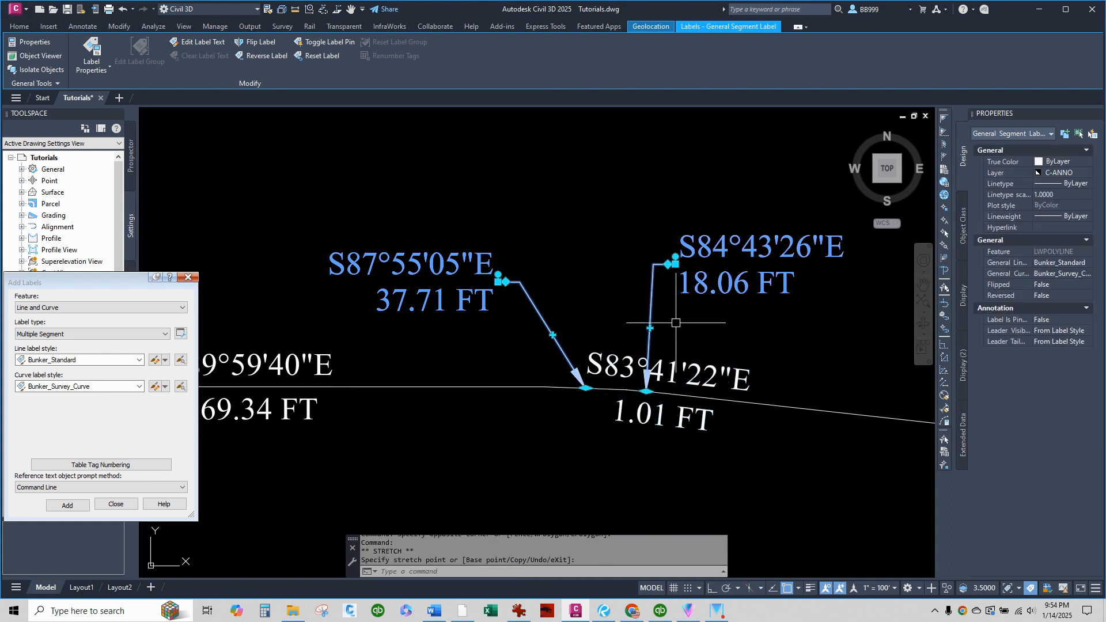
Move the 1.01 FT segment label below and to the right of its segment, onto a leader.
left_click(675, 367)
scroll(581, 324, "down", 2)
scroll(627, 362, "up", 2)
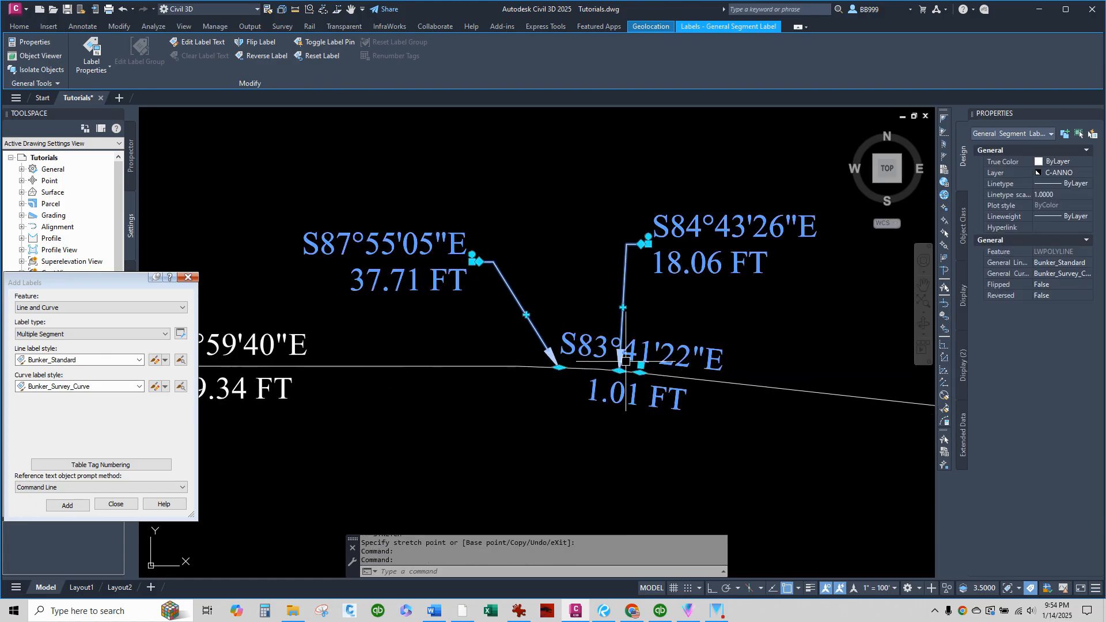
left_click(627, 362)
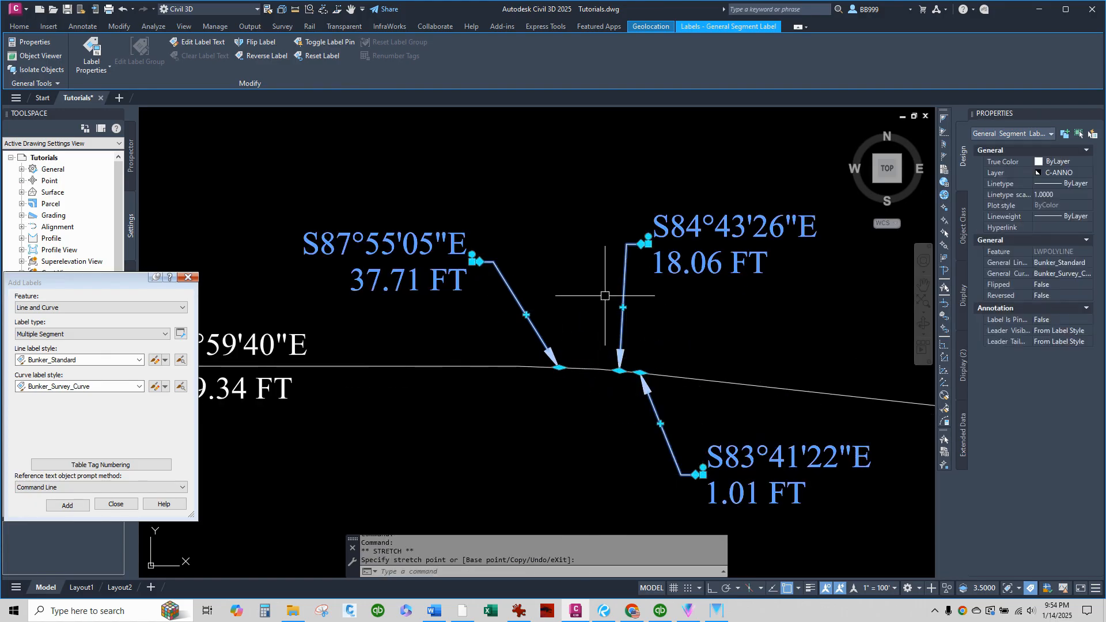
left_click(704, 319)
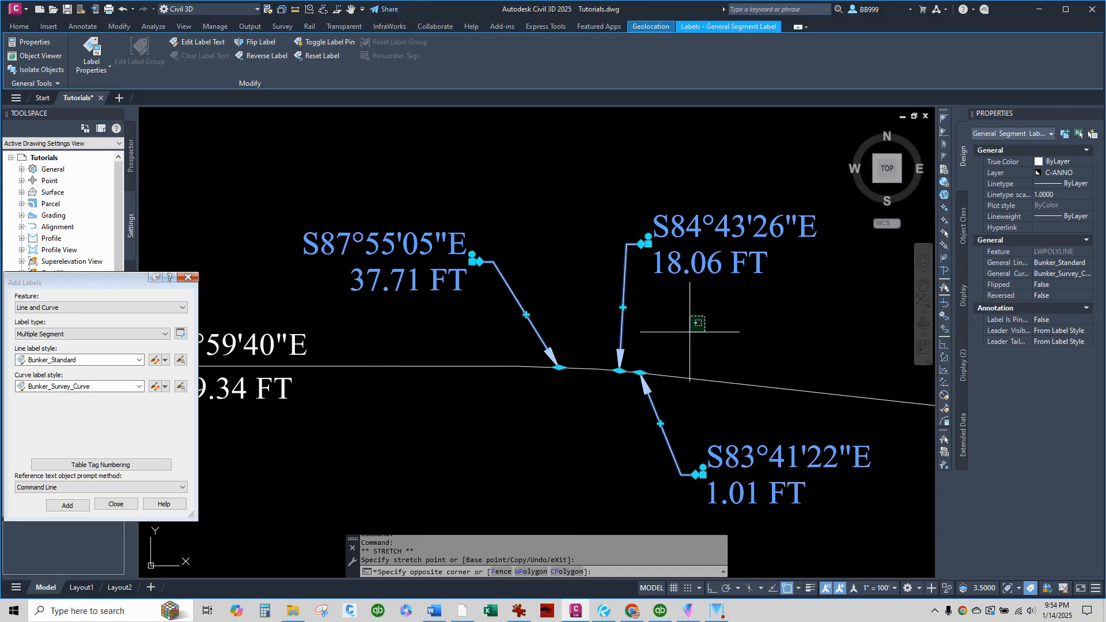
Deselect the three moved segment labels and close the Add Labels dialog.
left_click(686, 335)
left_click(687, 309)
left_click(673, 329)
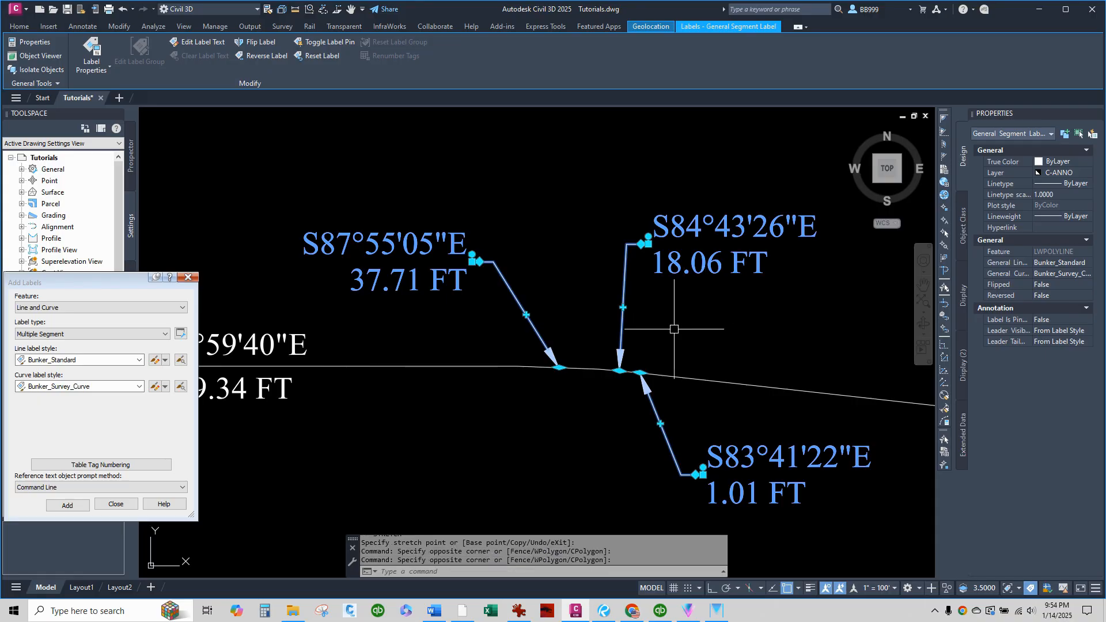
right_click(674, 329)
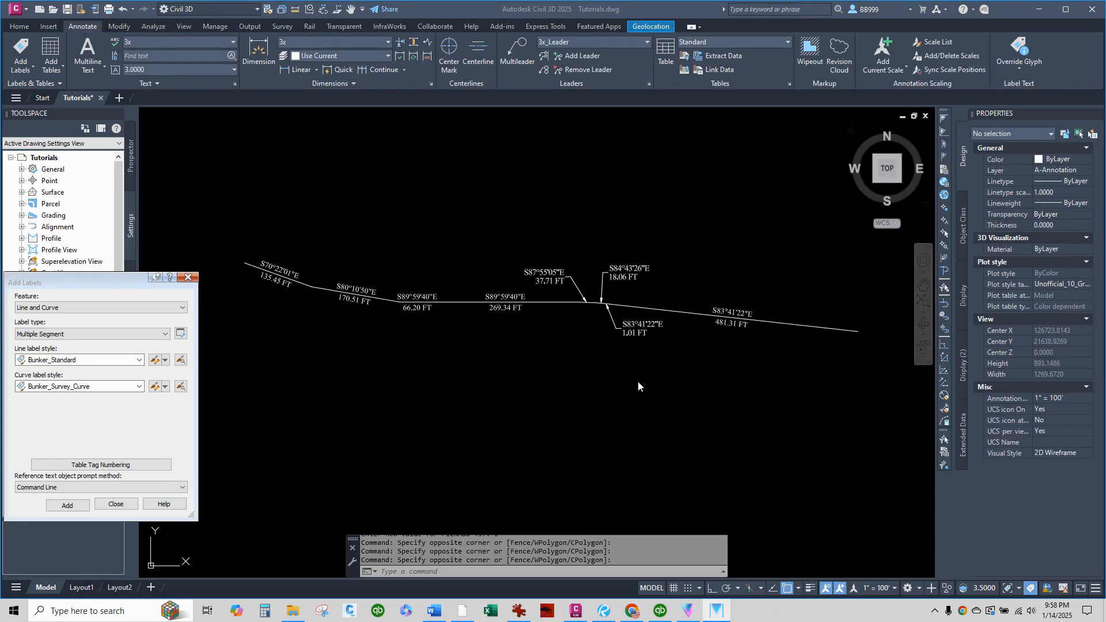
scroll(305, 286, "up", 4)
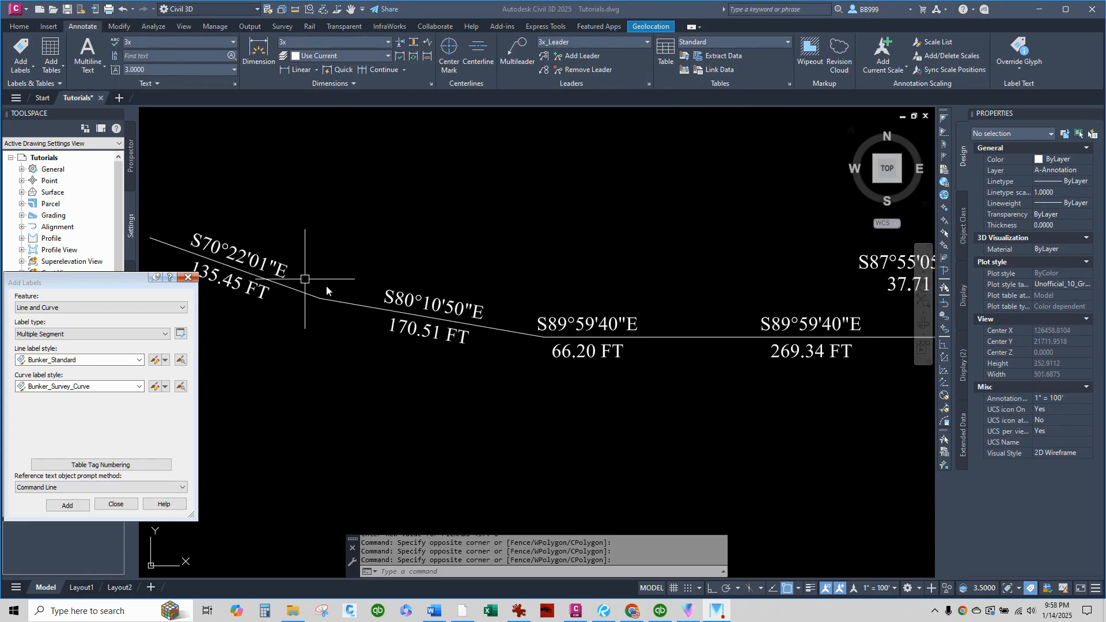
scroll(575, 321, "down", 3)
scroll(454, 320, "up", 3)
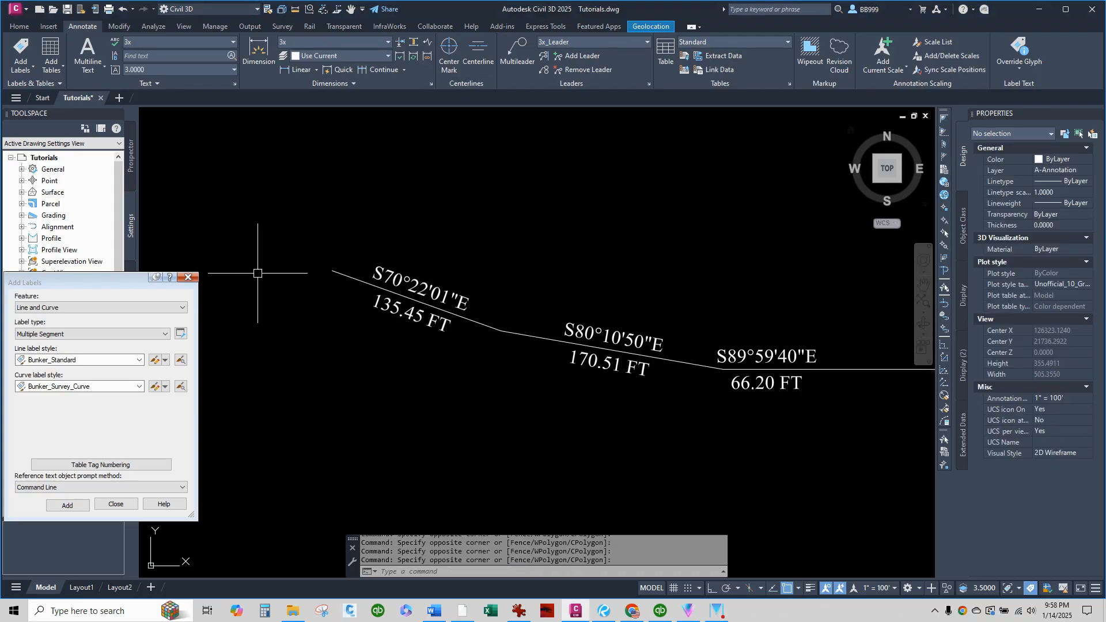
left_click(187, 277)
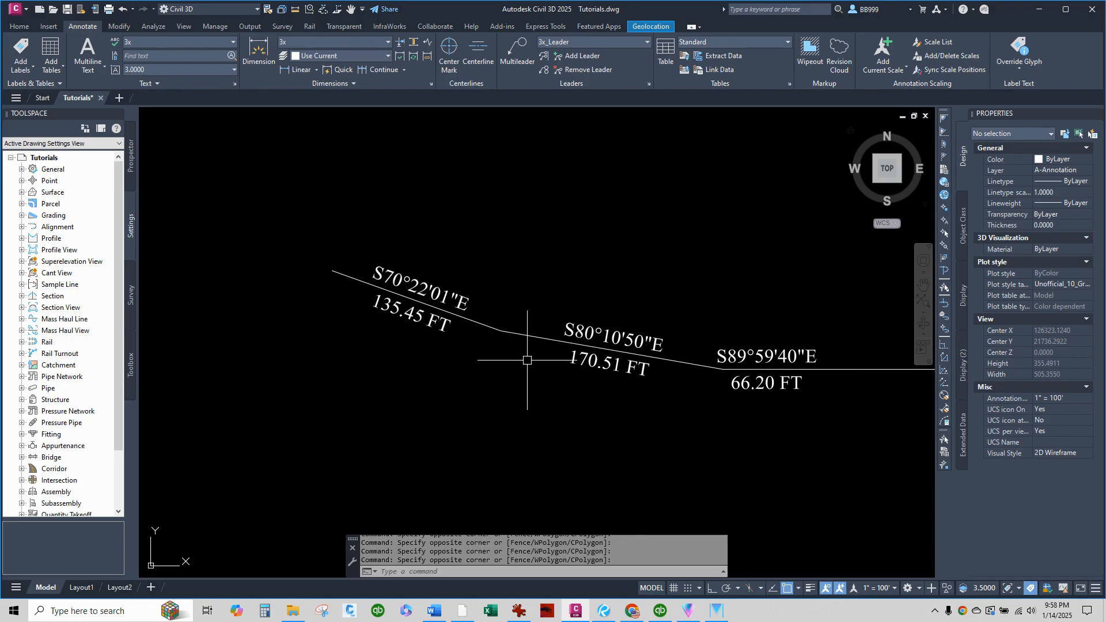
Draw a Start, End, Radius arc across the 170.51 FT segment, from its western to its eastern end, with radius 500.18.
scroll(288, 372, "down", 2)
scroll(289, 372, "up", 2)
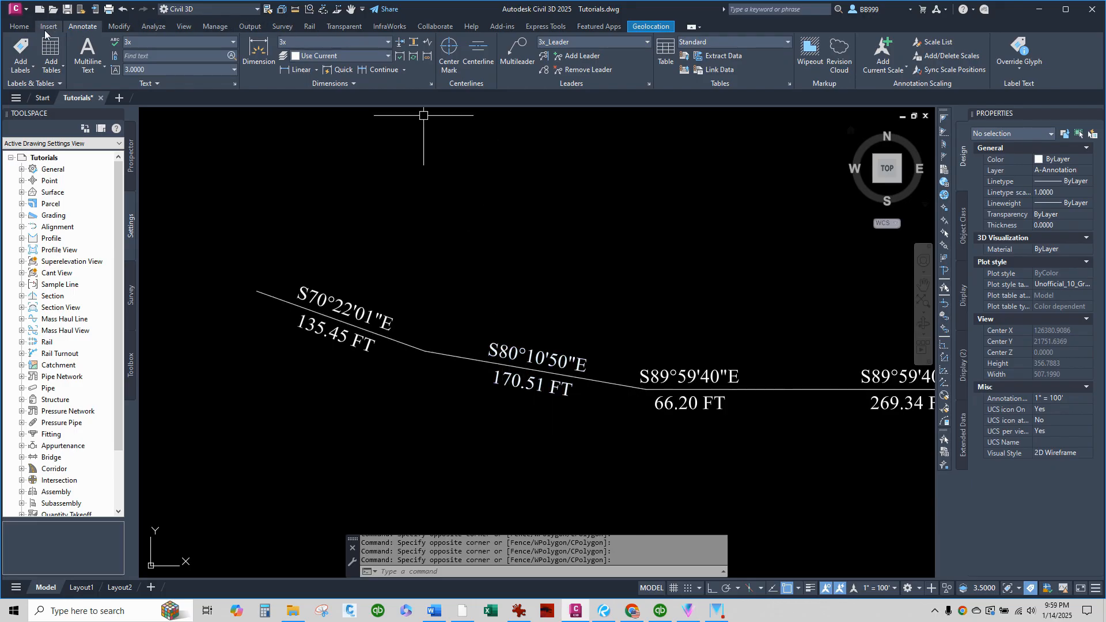
left_click(25, 29)
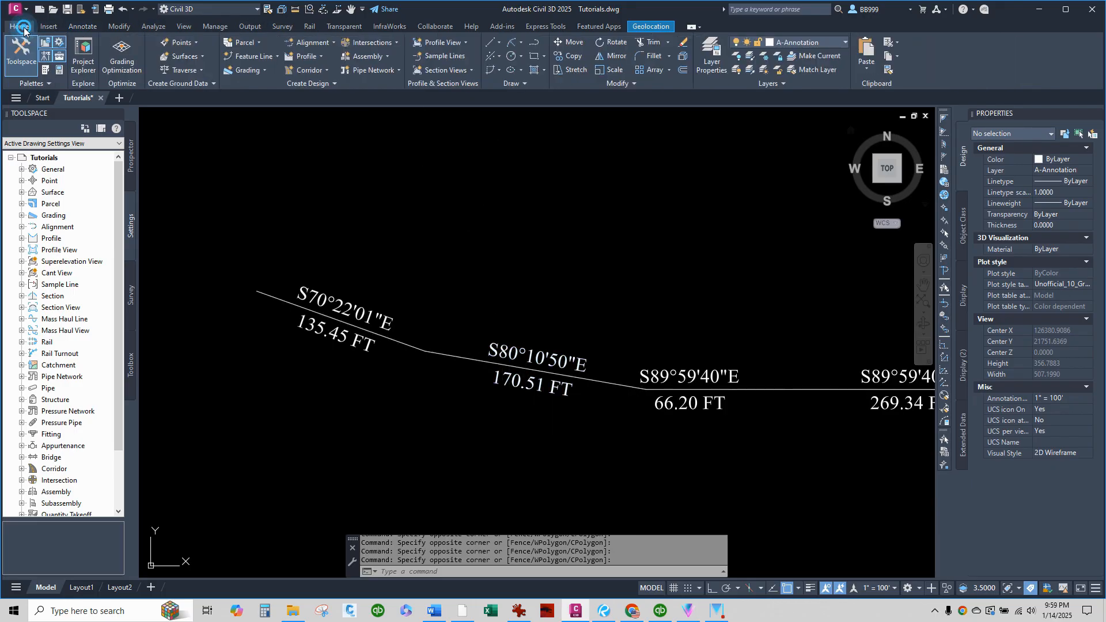
left_click(523, 43)
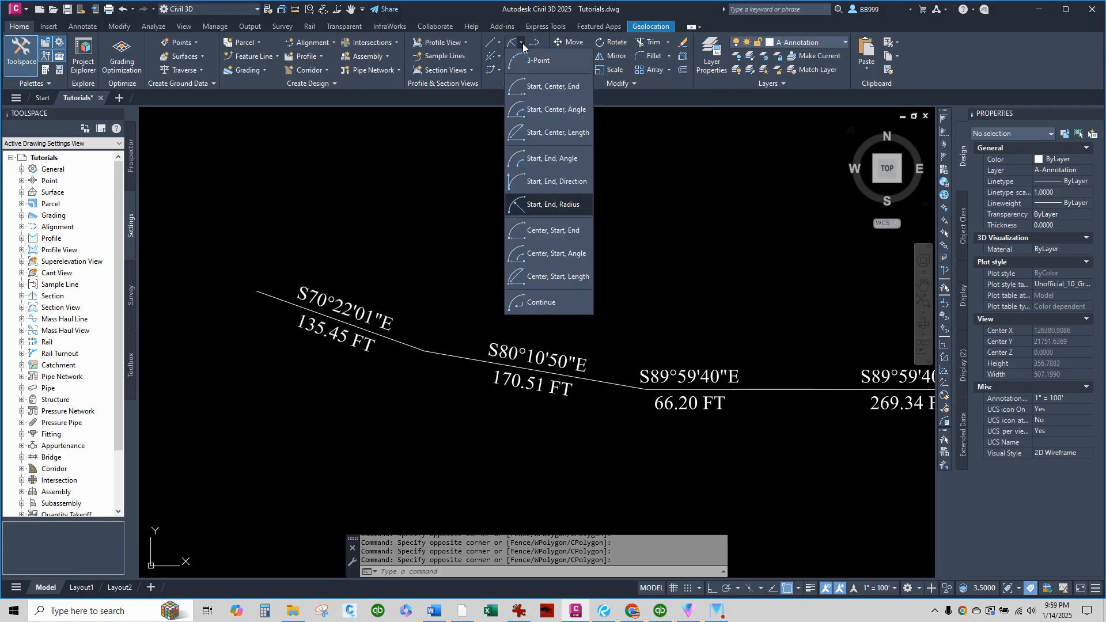
left_click(553, 205)
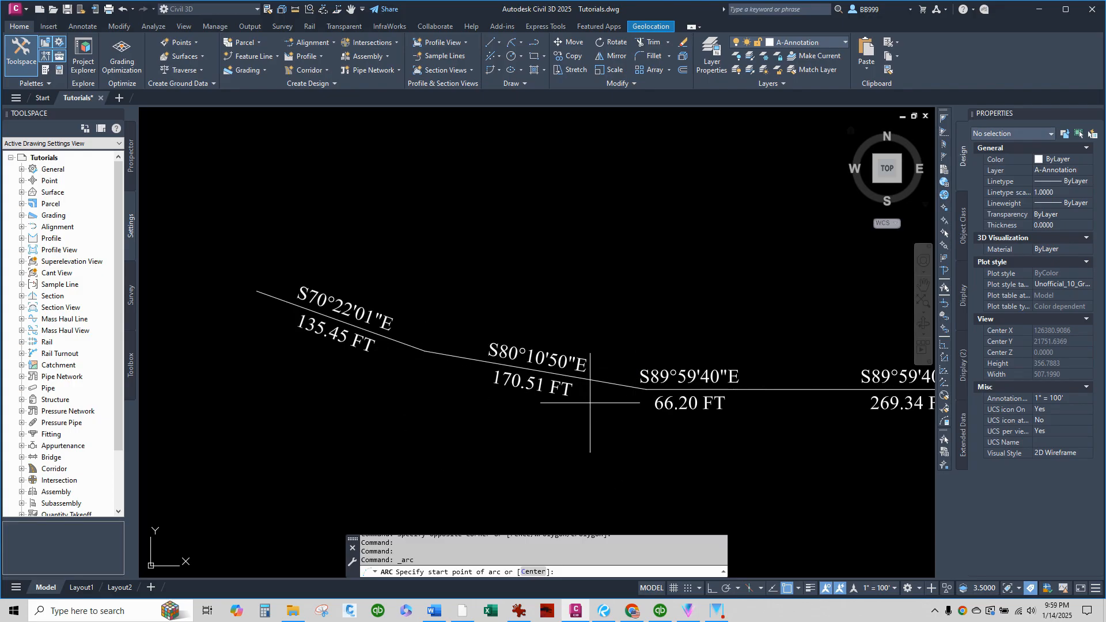
left_click(424, 350)
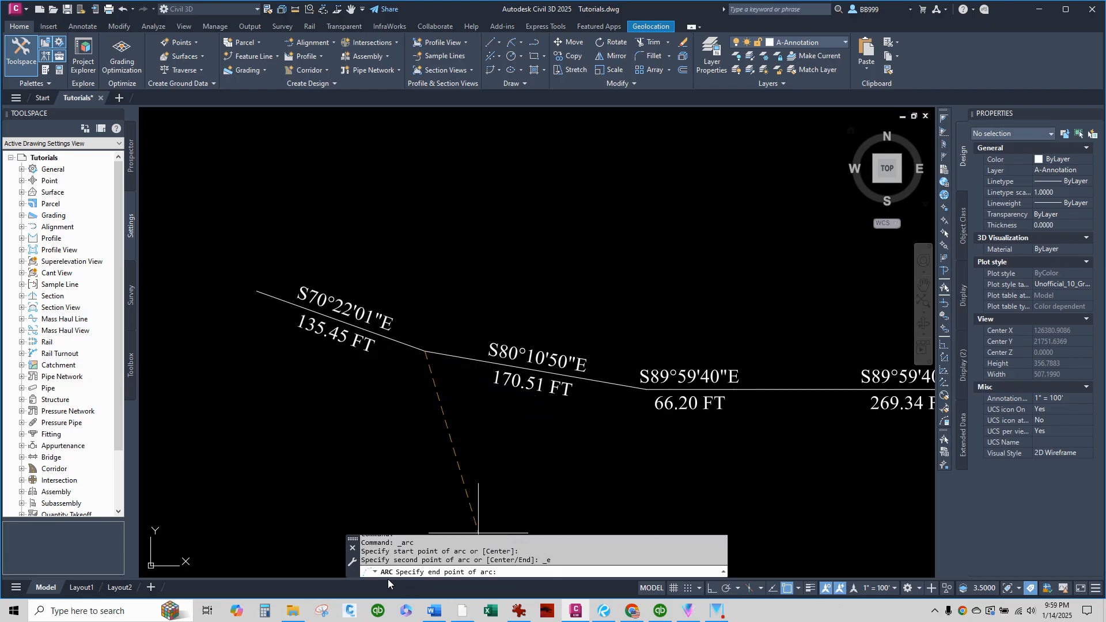
left_click(647, 390)
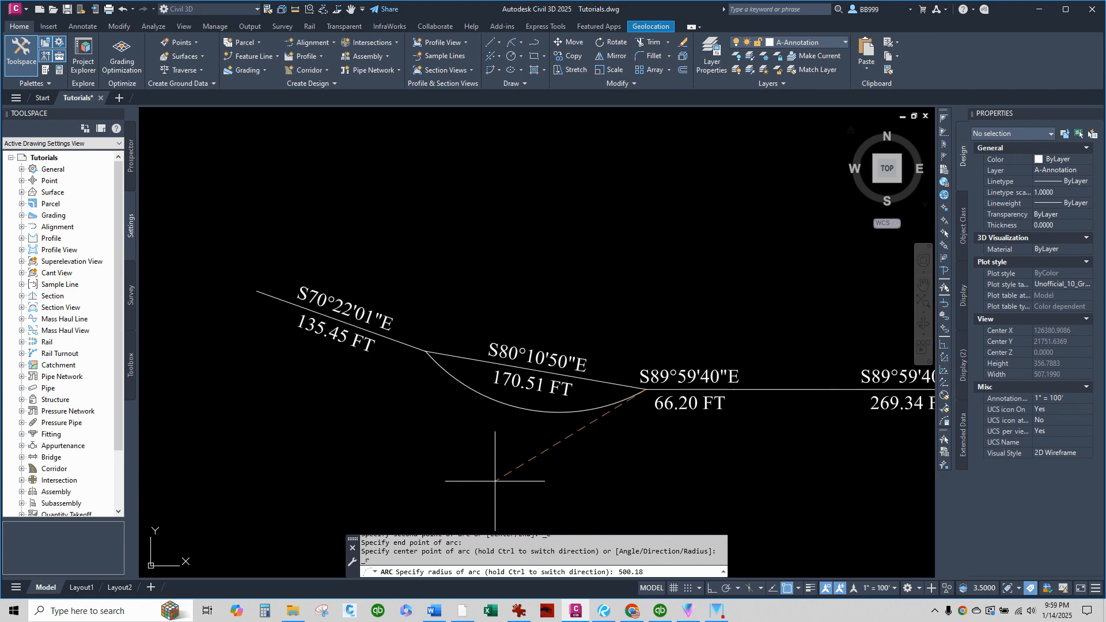
type("500.18")
key("Return")
Draw a Start, End, Radius arc from the eastern to the western end of the 37.71 FT segment, with radius 500.18.
scroll(599, 382, "down", 3)
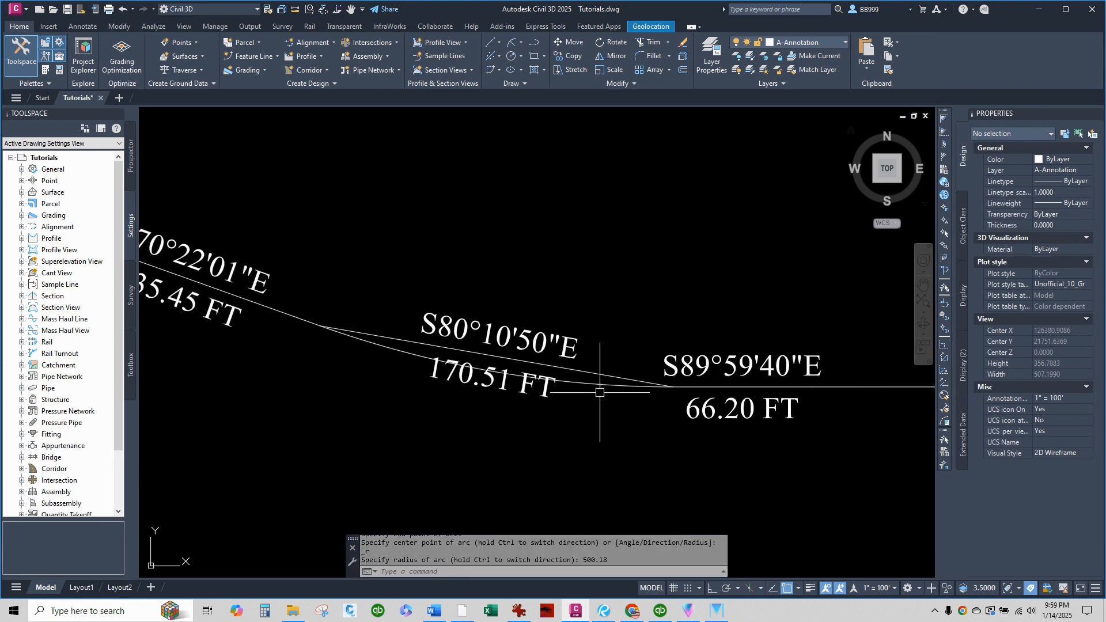
scroll(369, 406, "down", 2)
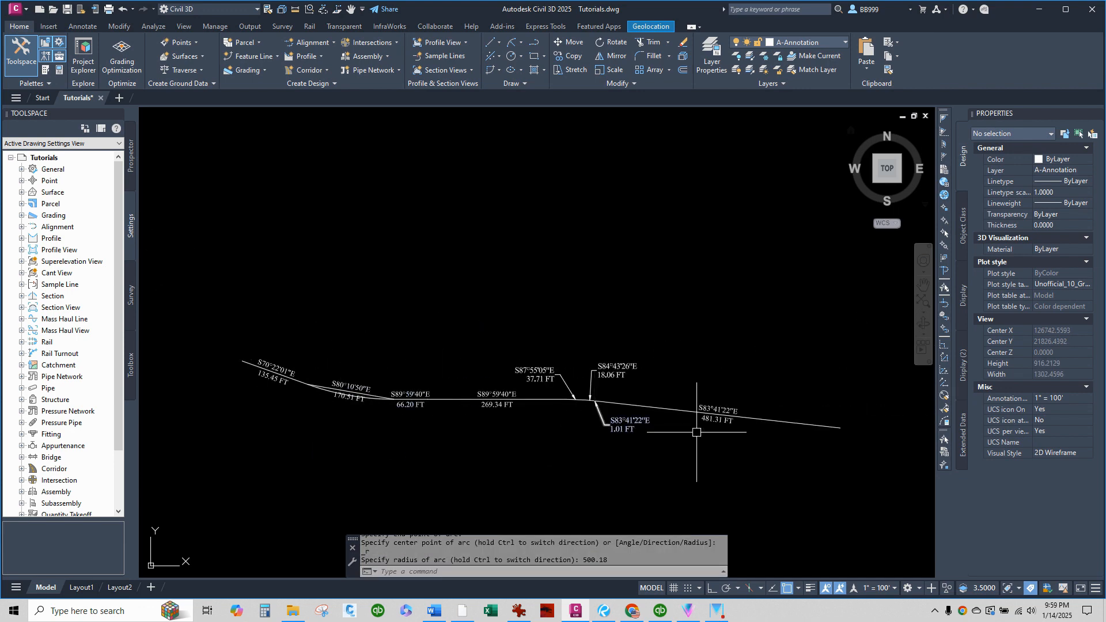
scroll(672, 429, "up", 4)
scroll(403, 365, "up", 10)
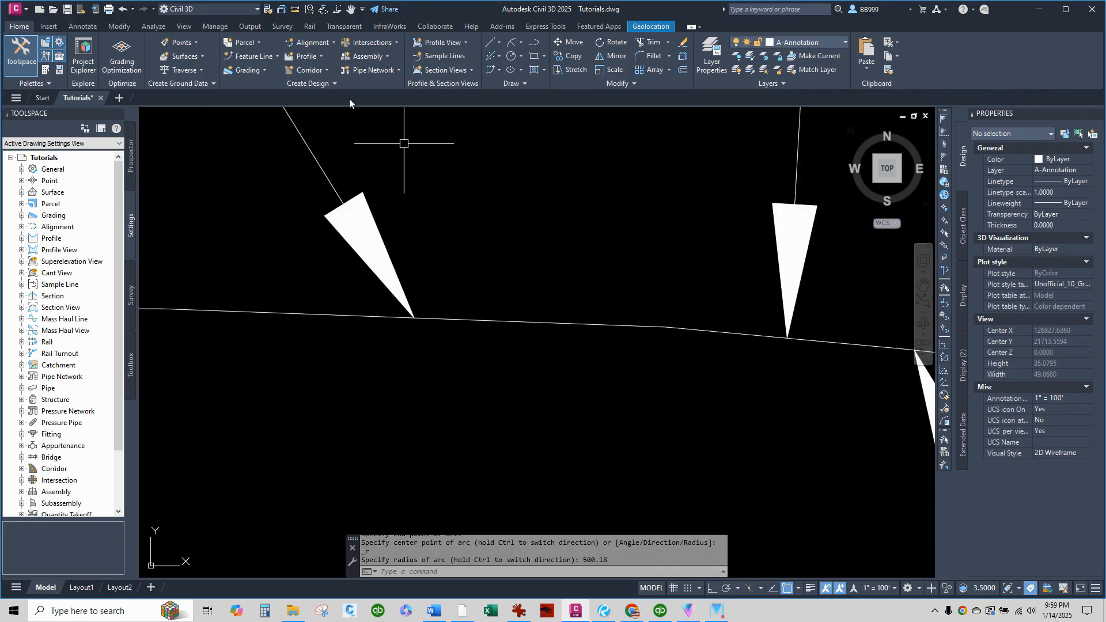
left_click(533, 47)
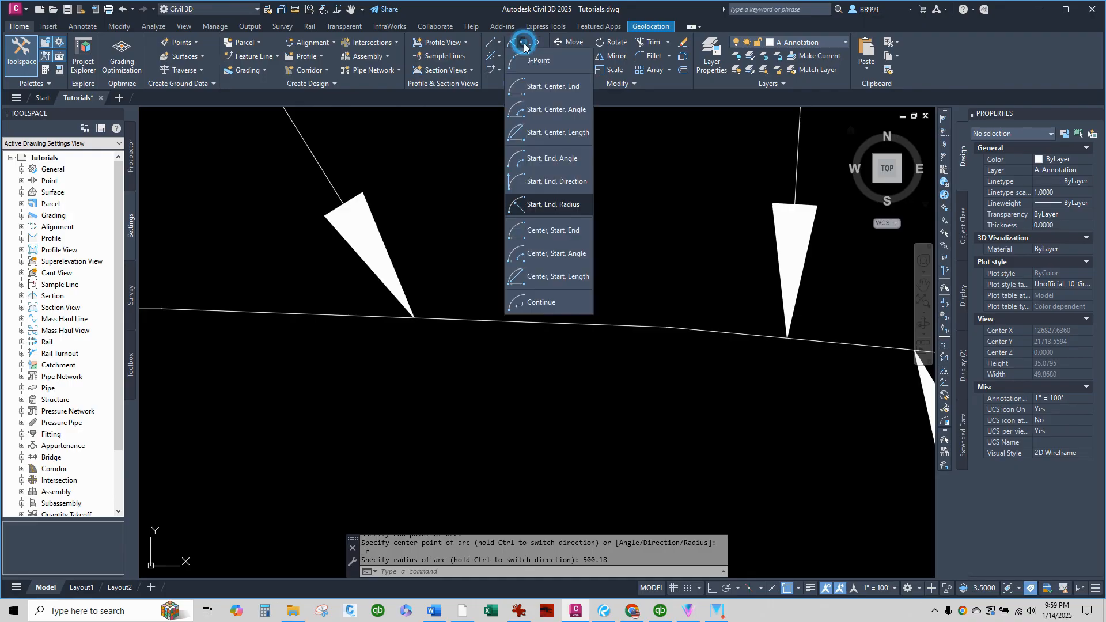
left_click(549, 204)
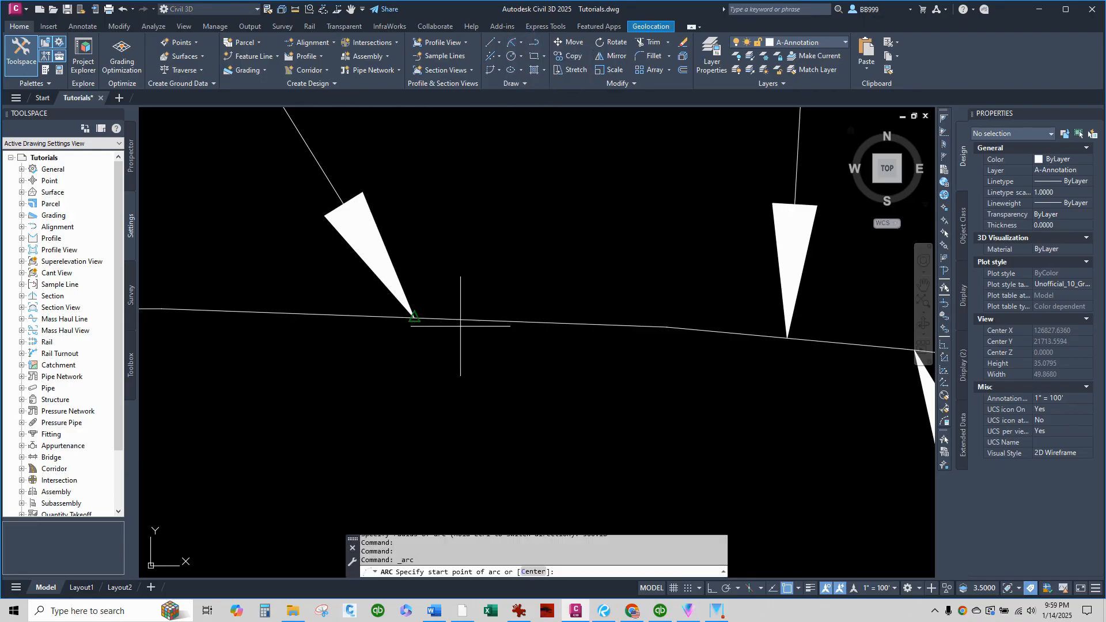
scroll(476, 352, "down", 2)
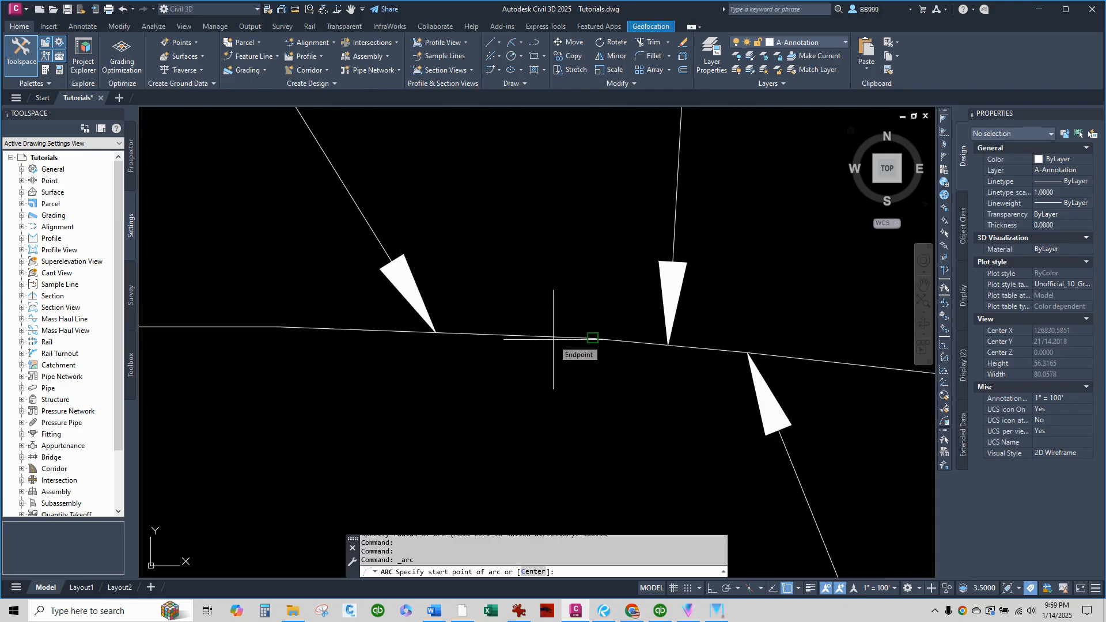
left_click(553, 339)
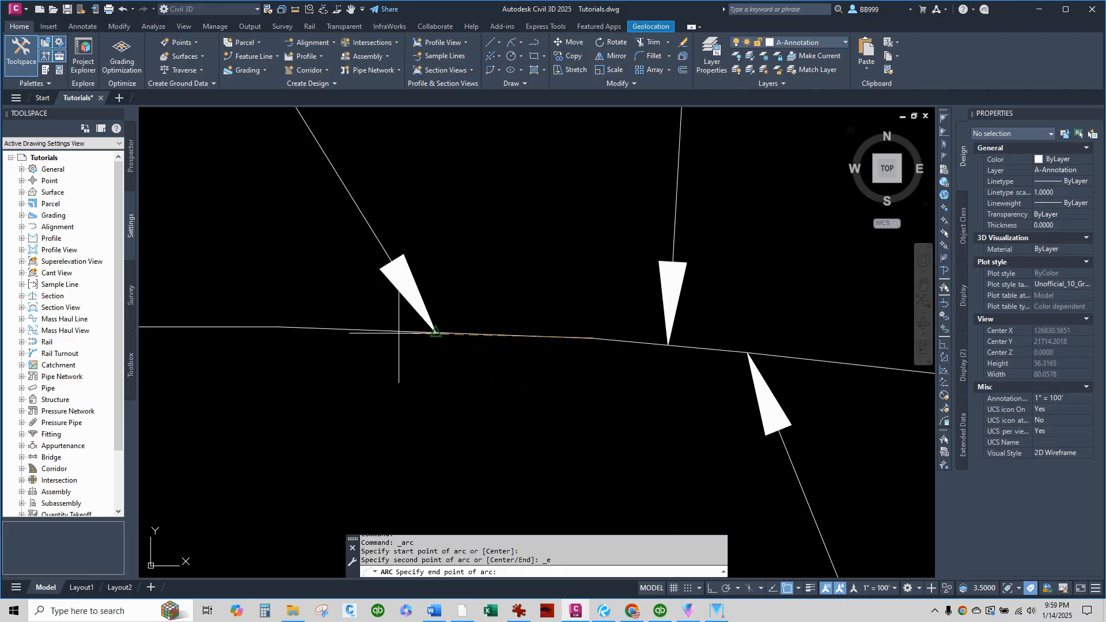
left_click(348, 331)
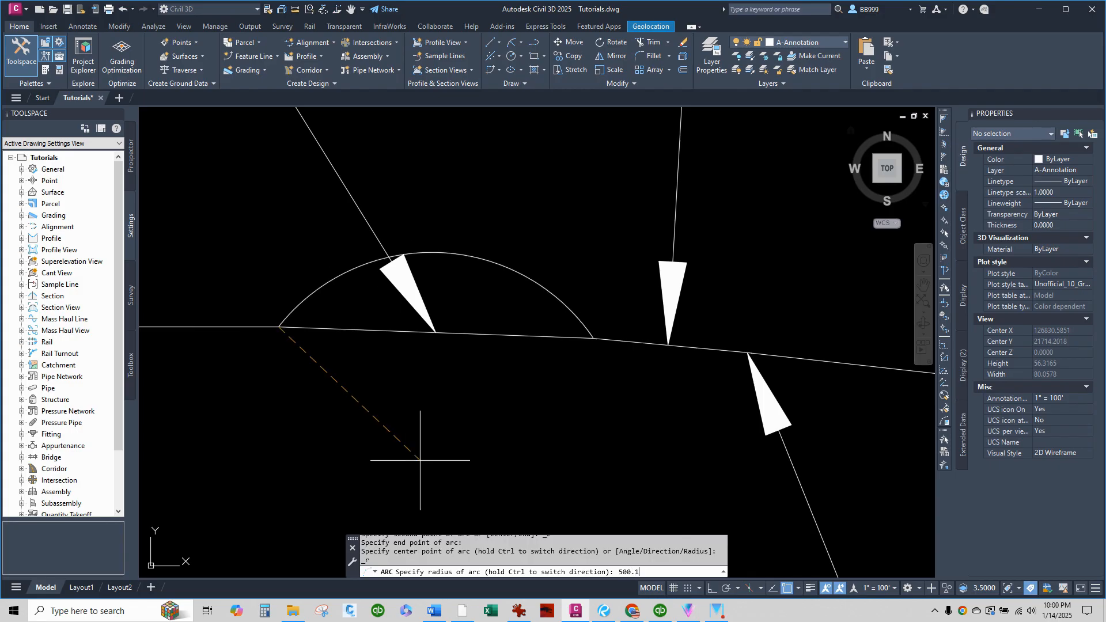
type("500.18")
key("Return")
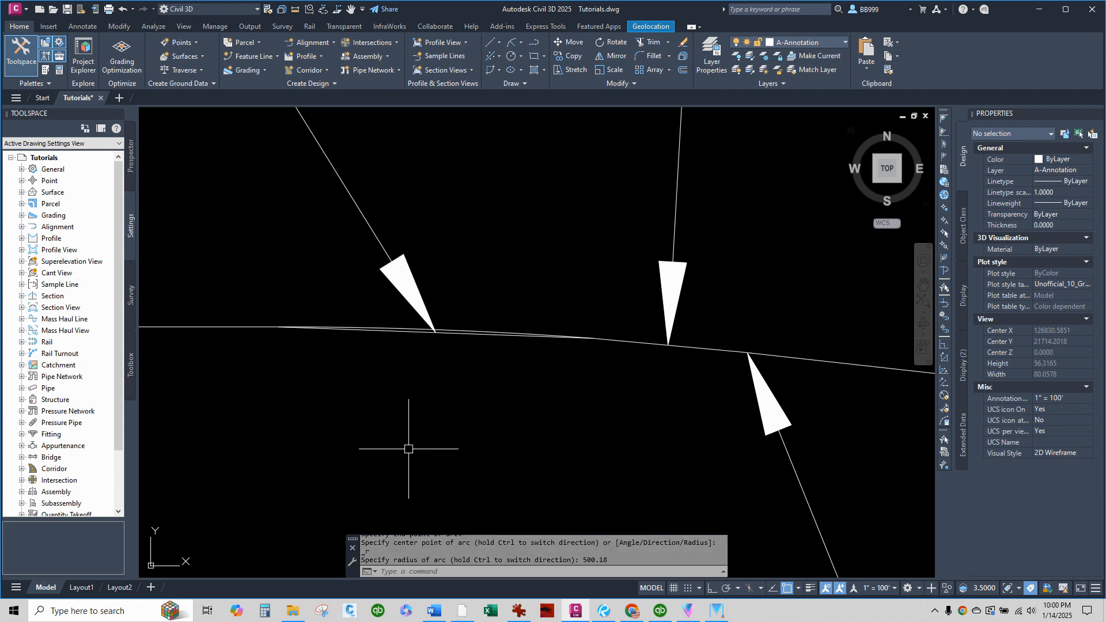
Set the centerline polyline's color to Red to distinguish it from the arcs.
scroll(449, 327, "up", 5)
scroll(357, 375, "down", 2)
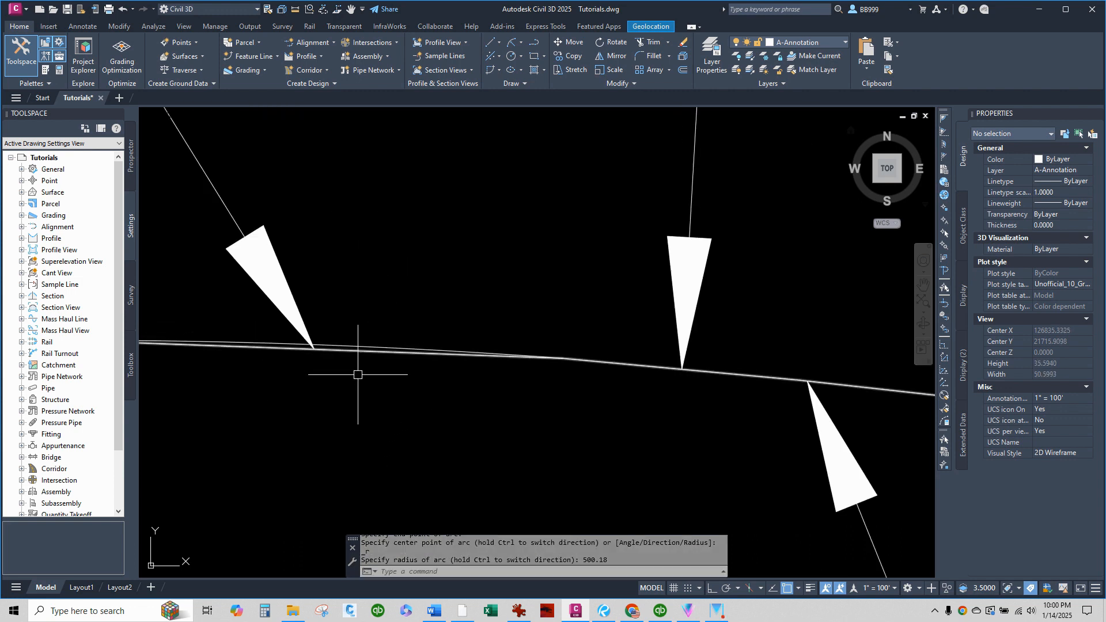
left_click(393, 370)
left_click(357, 350)
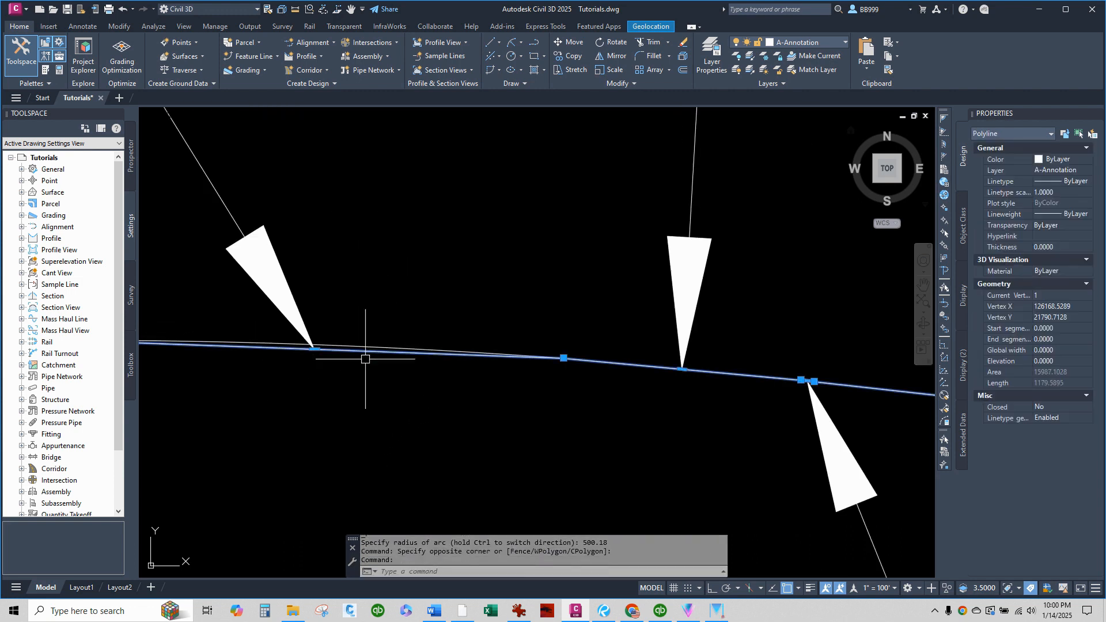
left_click(1059, 163)
left_click(1061, 160)
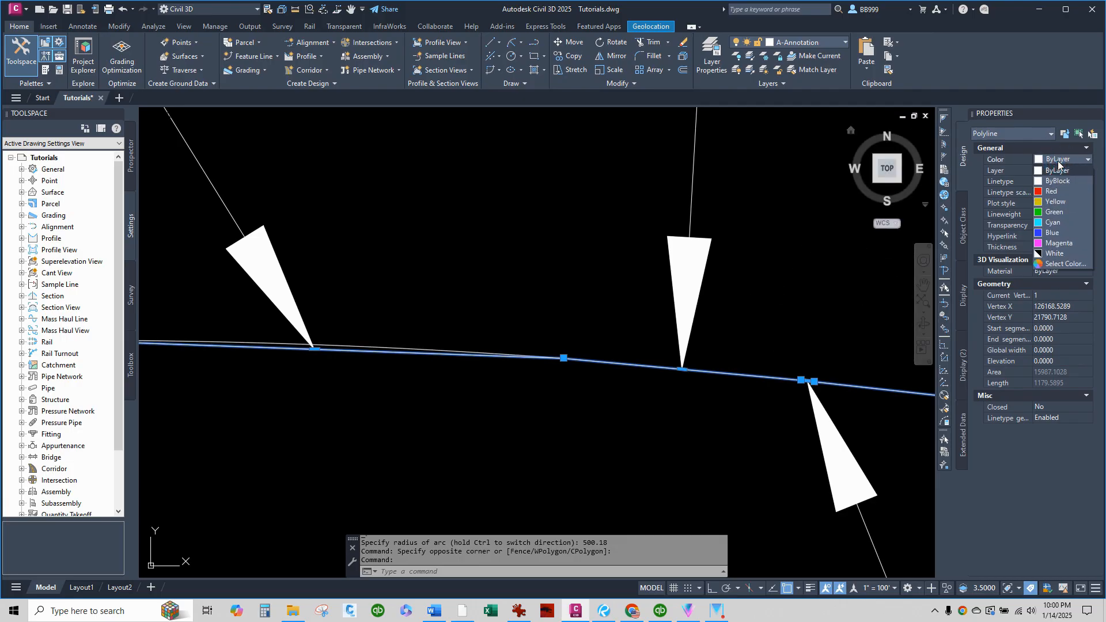
left_click(1056, 192)
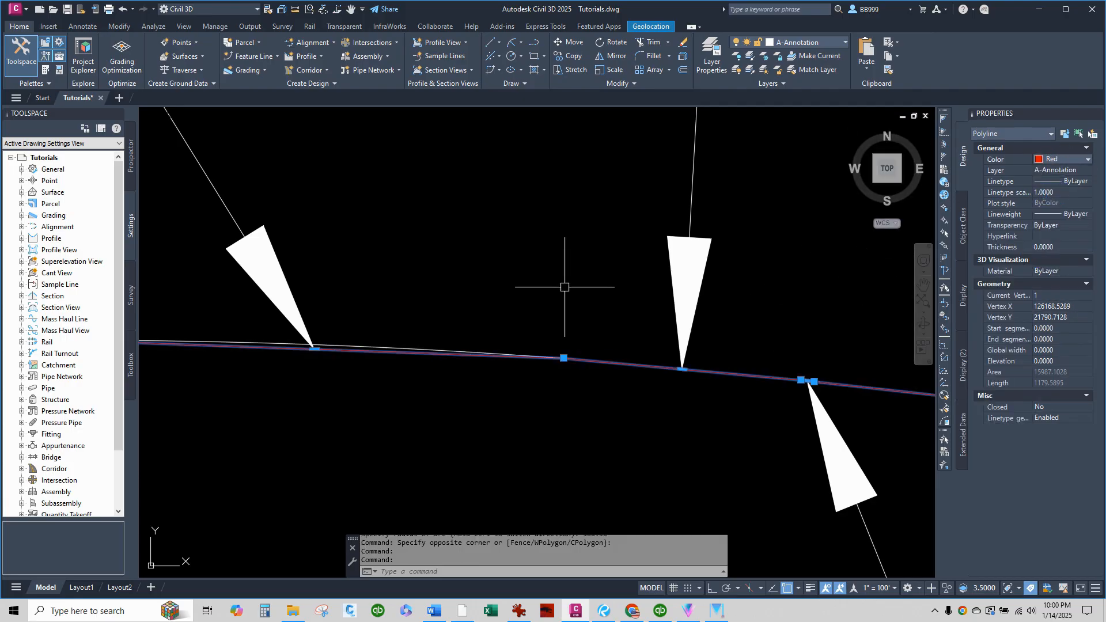
key("Escape")
Draw a Start, End, Radius arc from the eastern to the western end of the 18.06 FT segment, with radius 500.18.
scroll(384, 370, "up", 2)
scroll(415, 327, "down", 2)
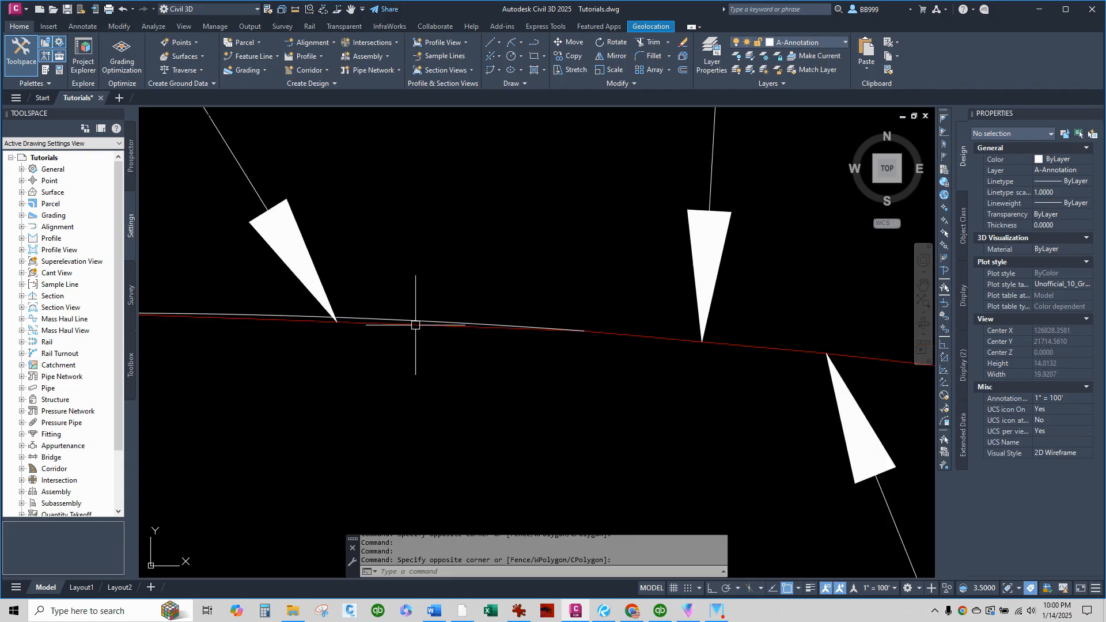
scroll(410, 325, "down", 1)
scroll(601, 333, "up", 2)
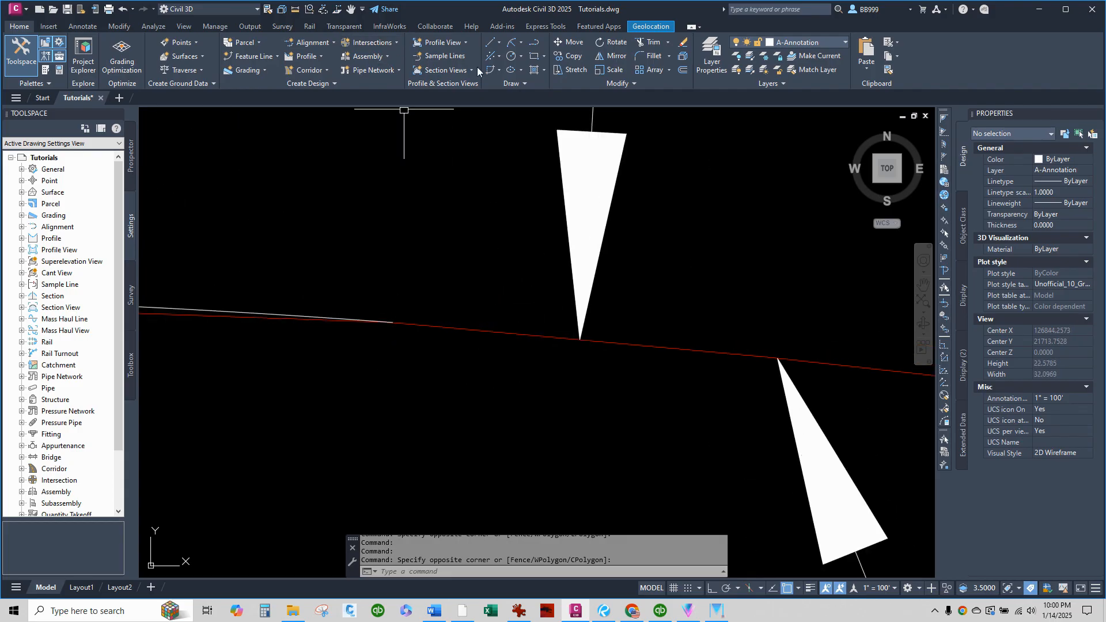
left_click(520, 43)
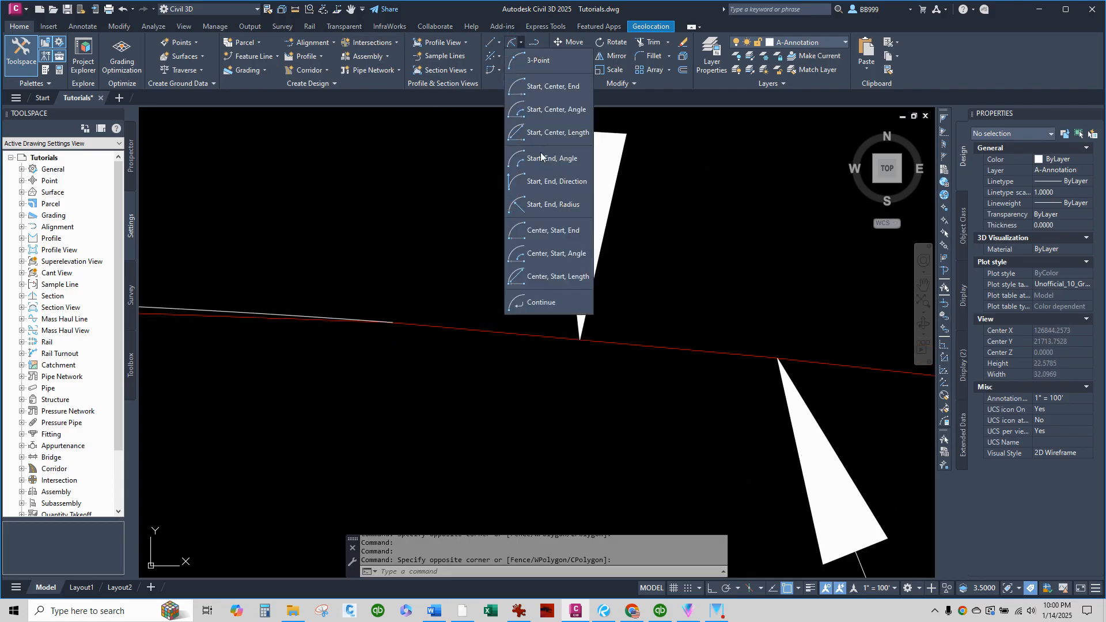
left_click(547, 206)
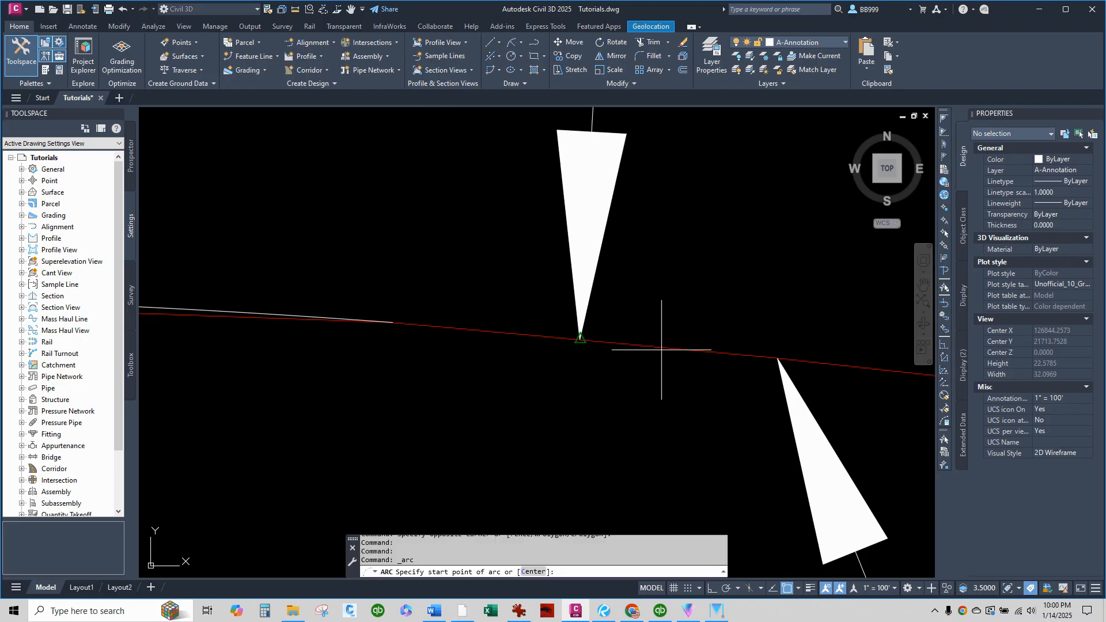
left_click(735, 357)
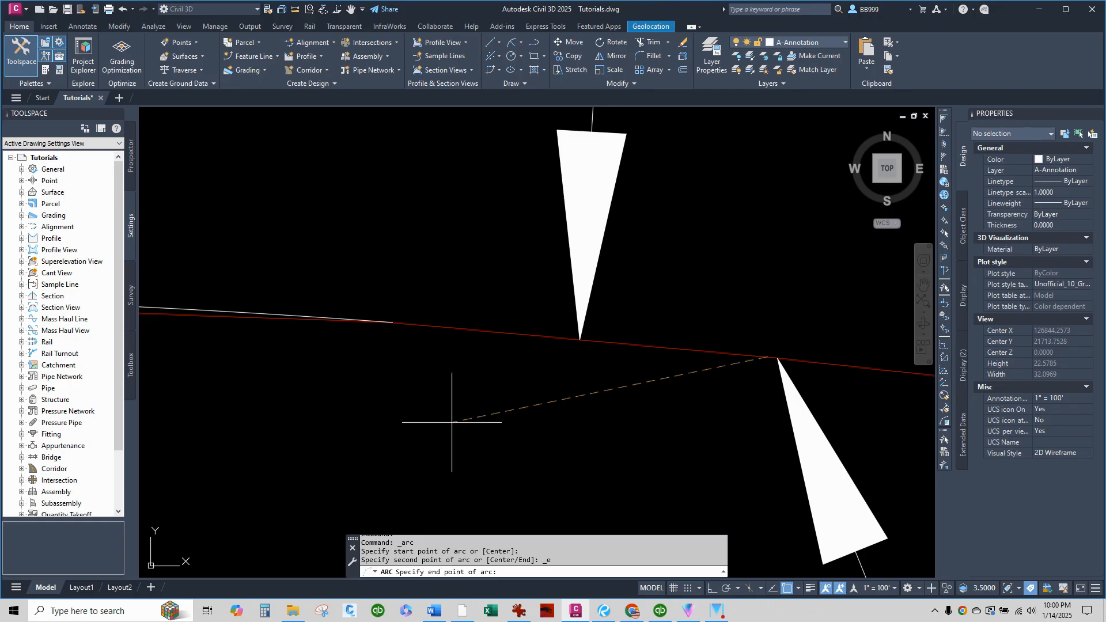
left_click(417, 329)
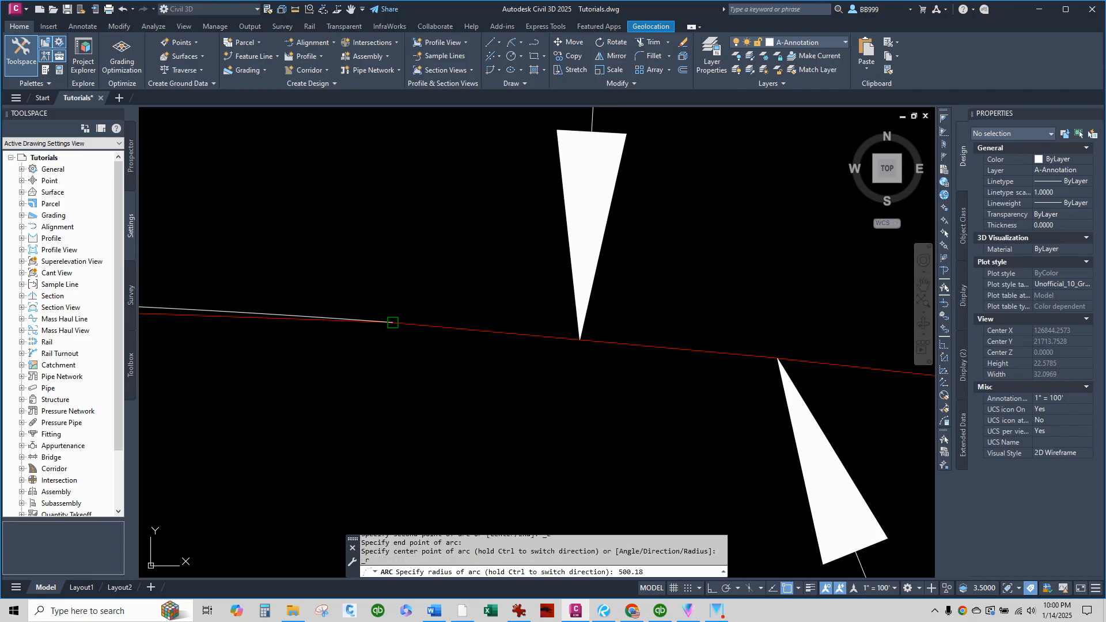
key("Return")
Examine how the arcs over the 37.71 FT and 18.06 FT segments run relative to the red centerline polyline.
scroll(568, 338, "down", 1)
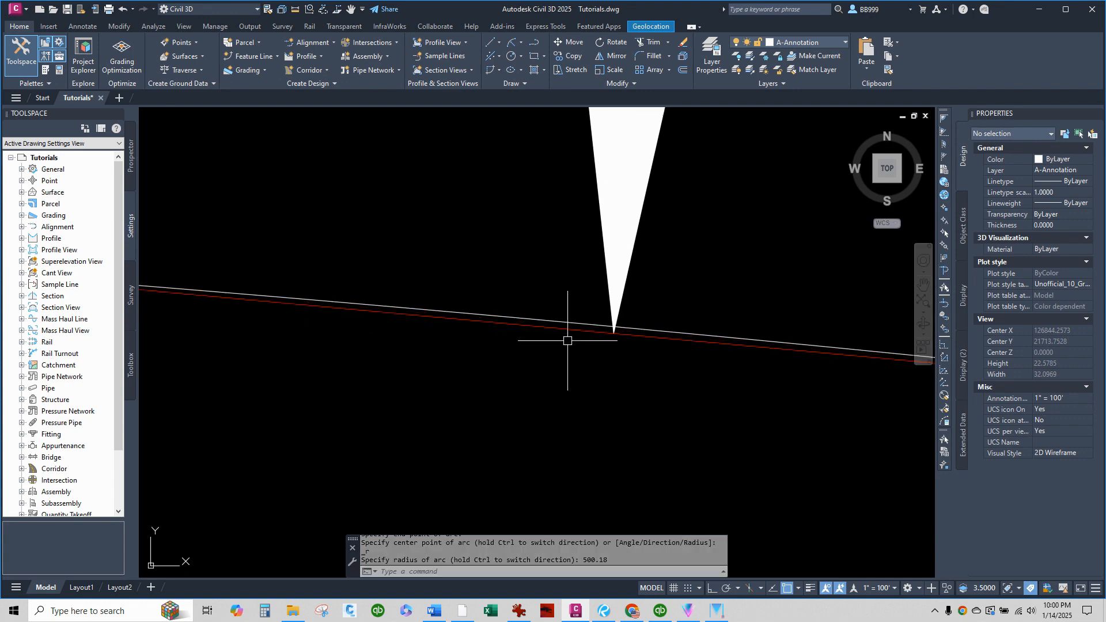
scroll(548, 328, "down", 2)
left_click(398, 389)
scroll(531, 346, "up", 5)
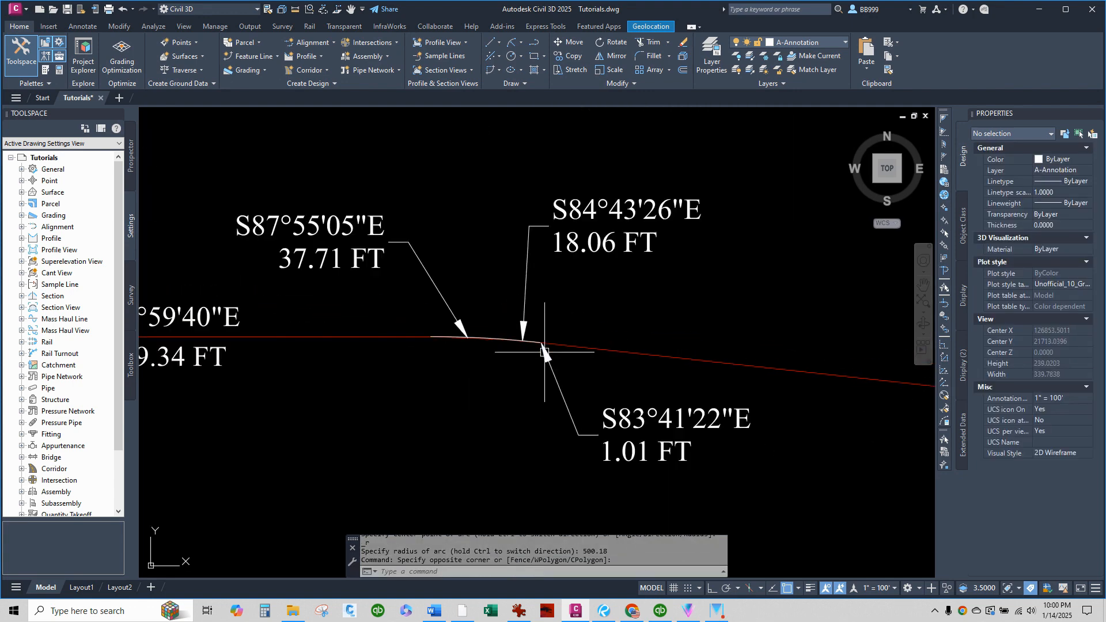
scroll(494, 338, "down", 3)
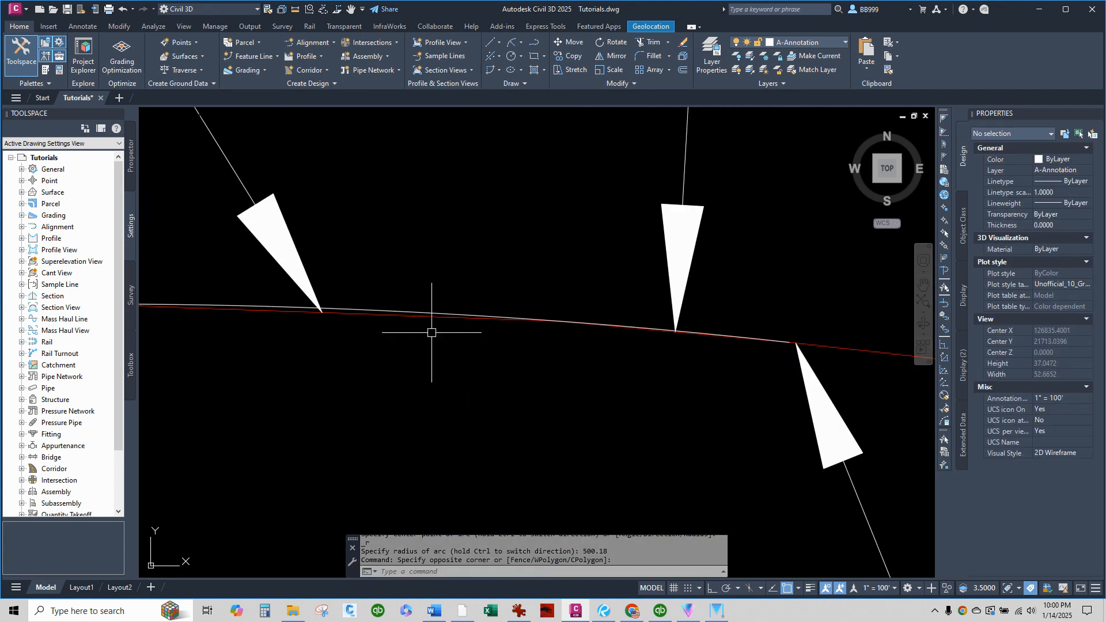
scroll(398, 322, "up", 4)
scroll(390, 321, "down", 2)
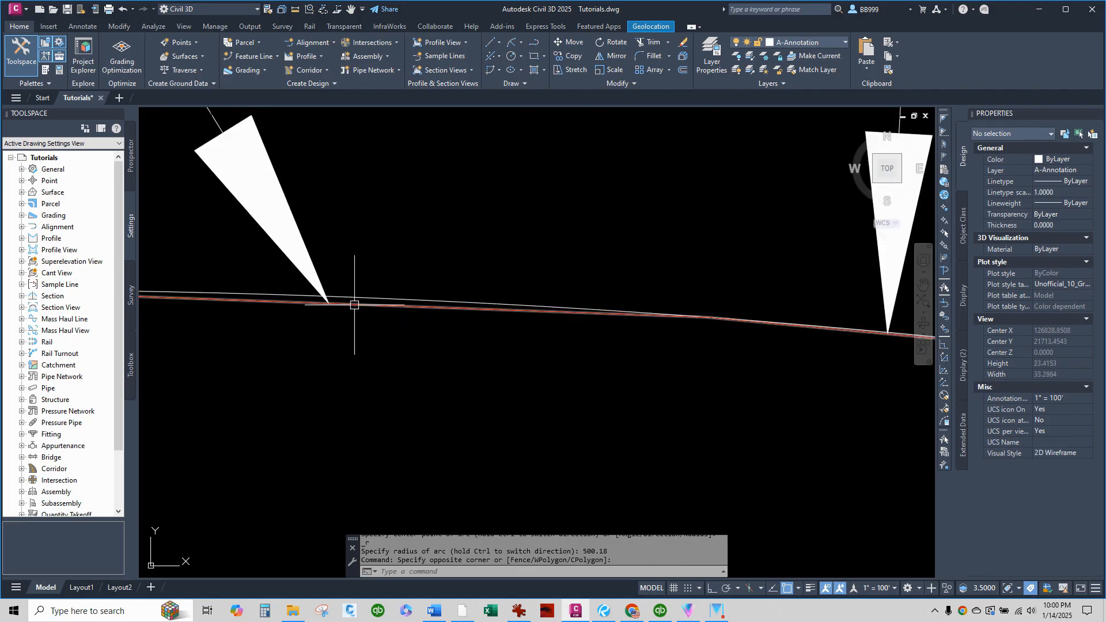
scroll(496, 321, "up", 4)
scroll(402, 325, "down", 2)
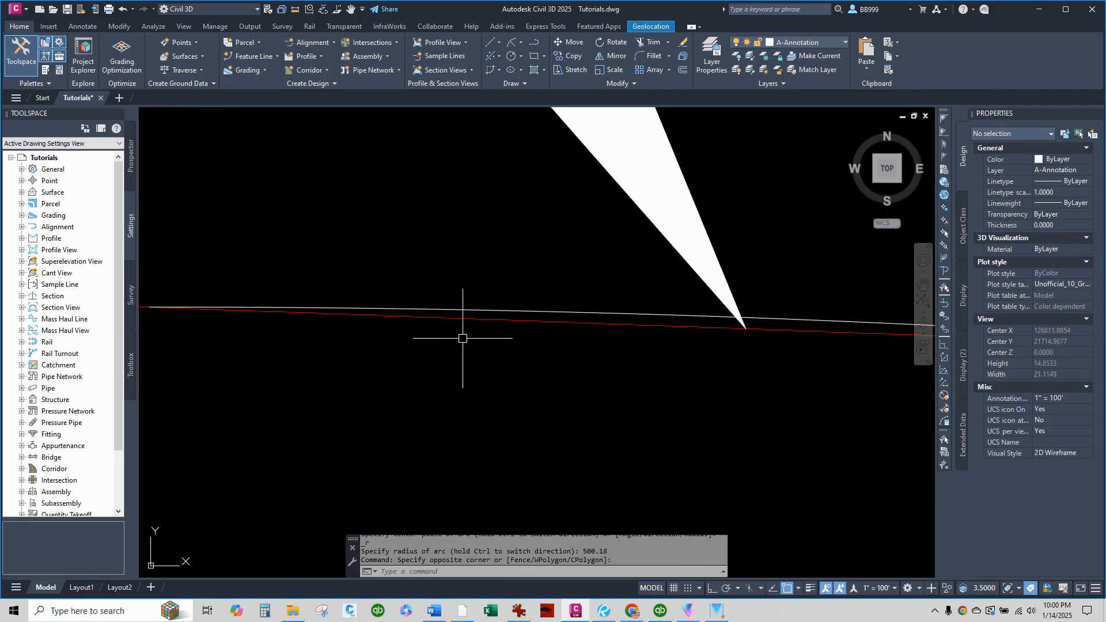
Trim the red centerline chord beneath the 18.06 FT arc, using that arc as the cutting edge.
scroll(519, 340, "down", 4)
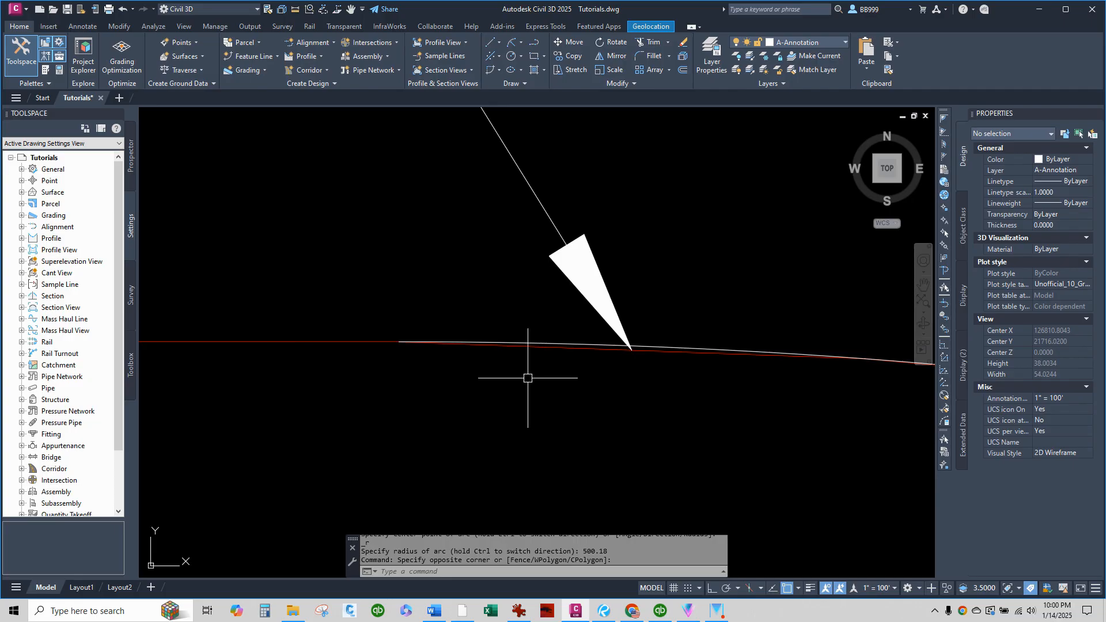
scroll(519, 364, "up", 4)
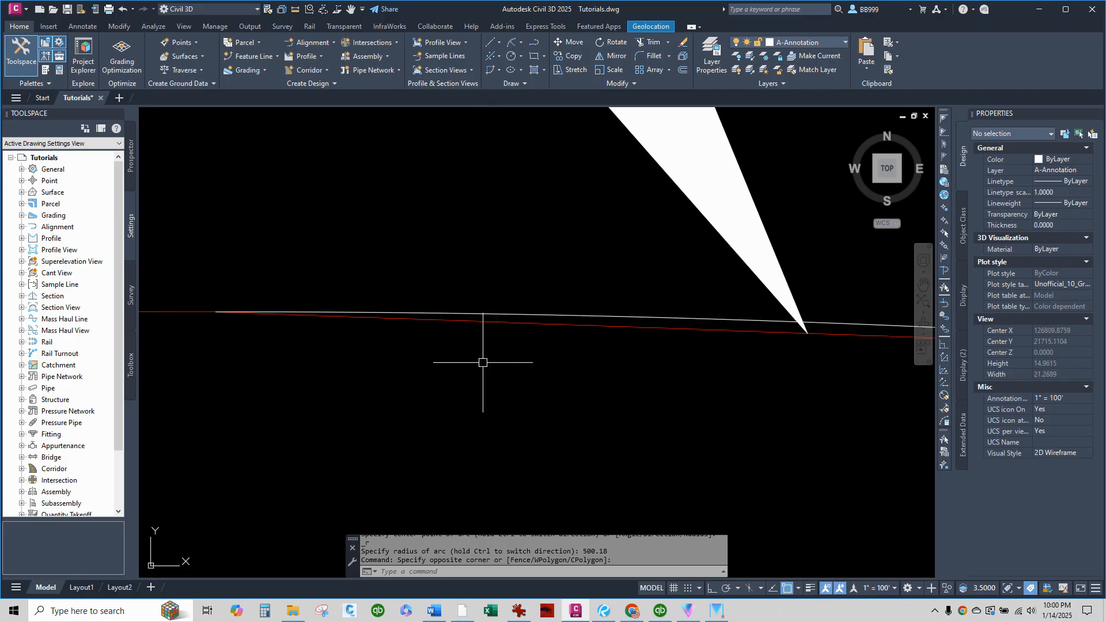
type("TR")
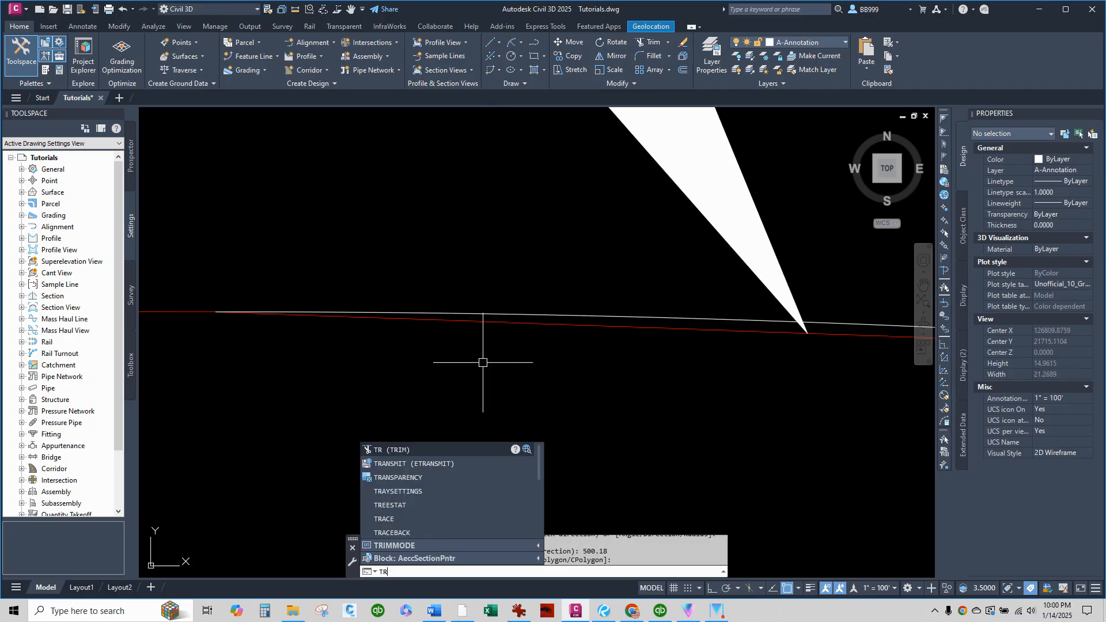
key("Return")
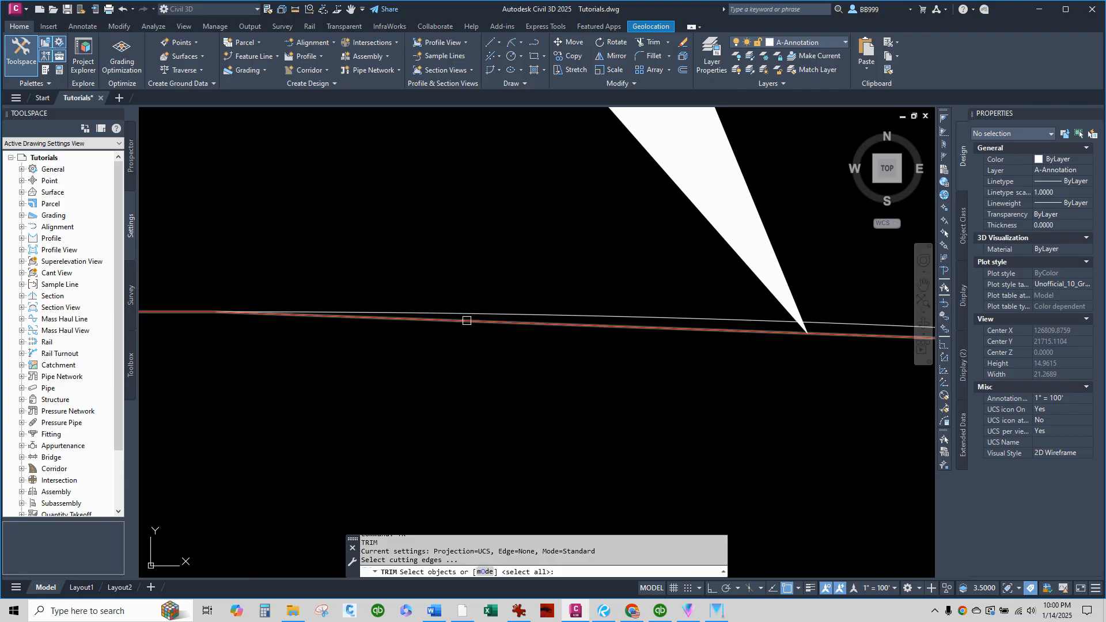
left_click(469, 315)
scroll(315, 343, "down", 2)
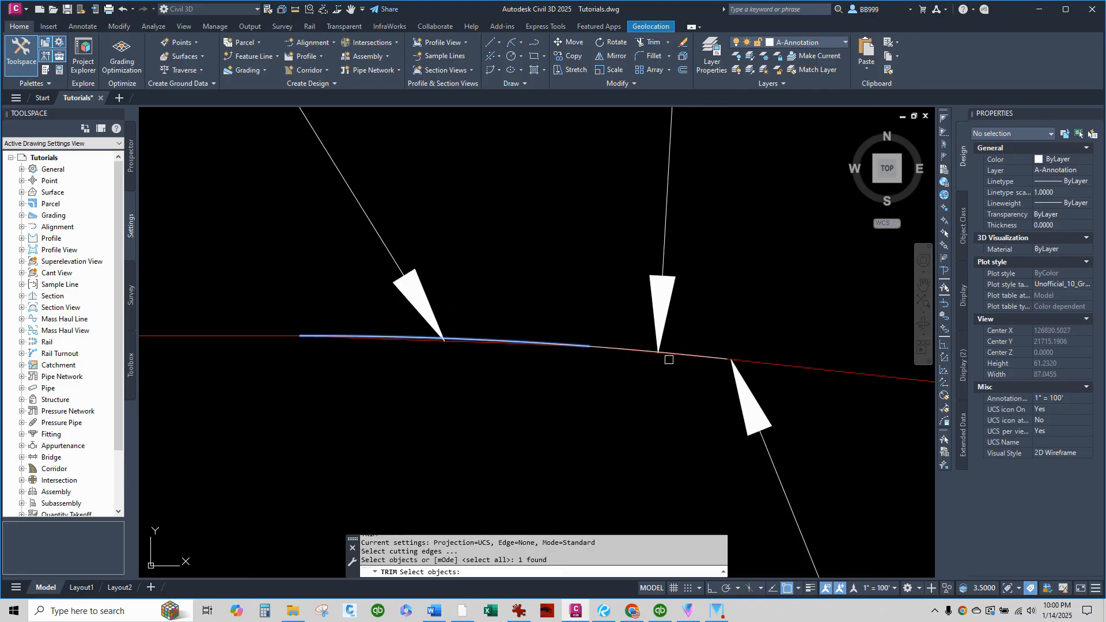
scroll(669, 360, "up", 10)
left_click(671, 337)
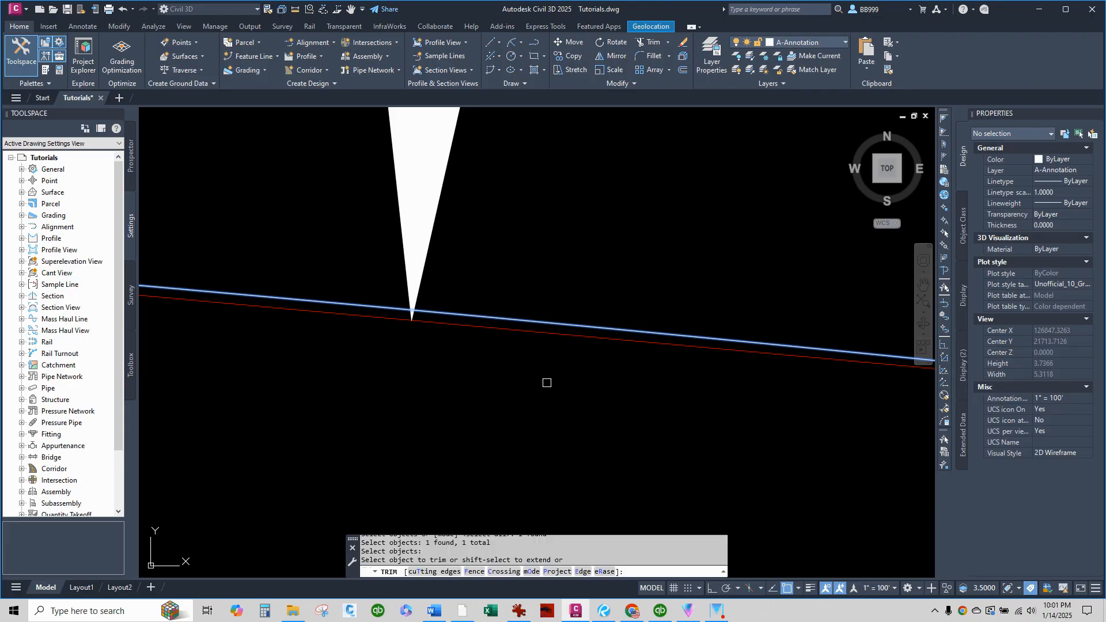
left_click(567, 336)
scroll(568, 336, "down", 6)
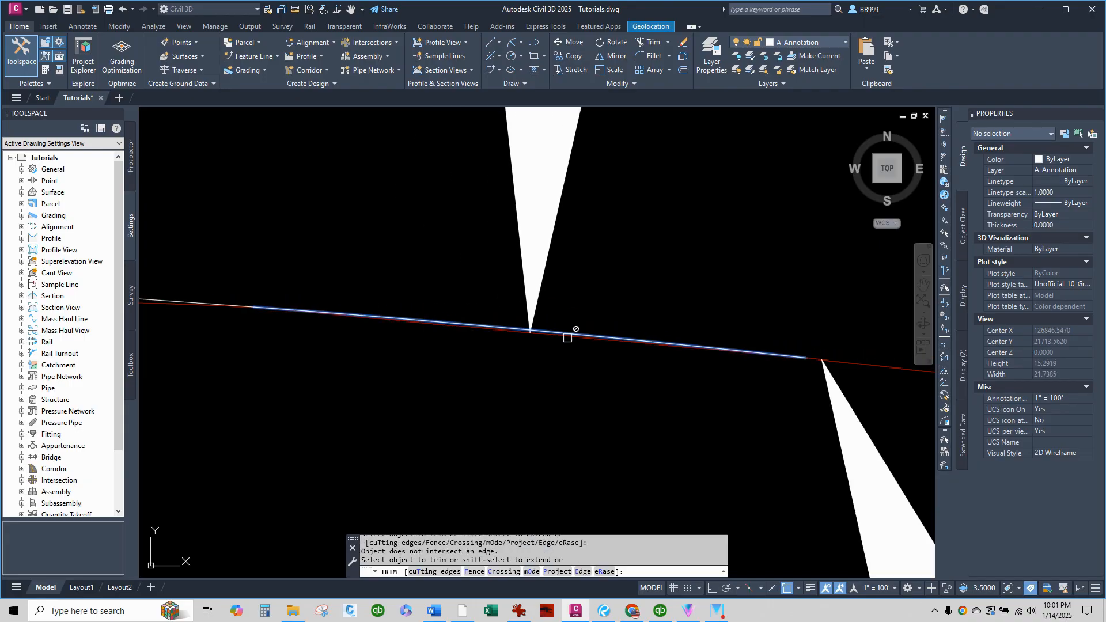
scroll(565, 338, "up", 4)
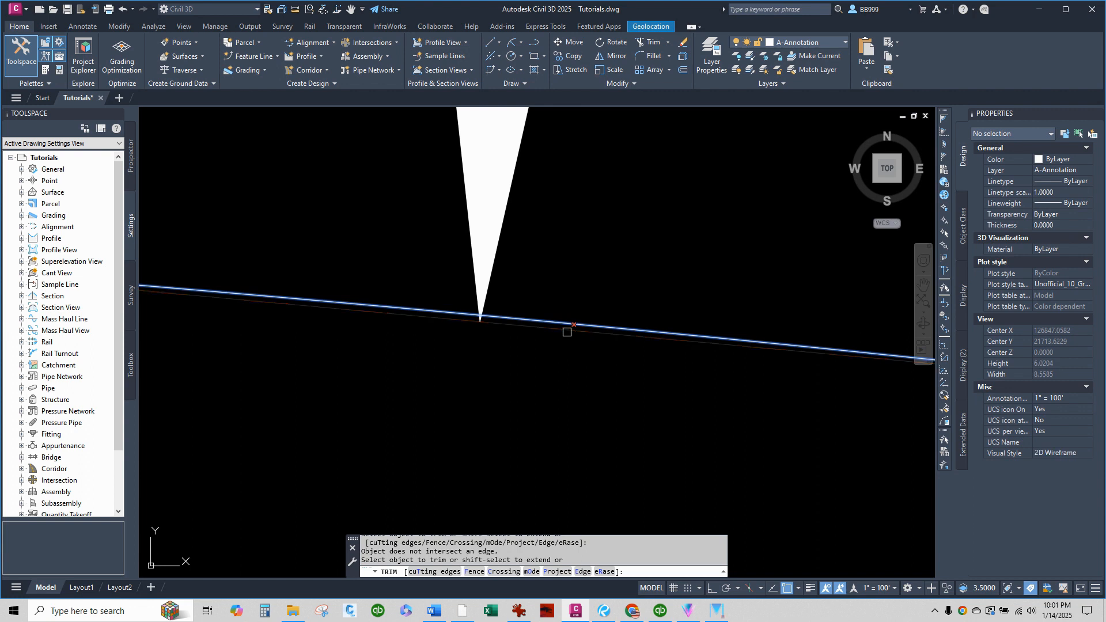
left_click(567, 331)
scroll(854, 387, "down", 6)
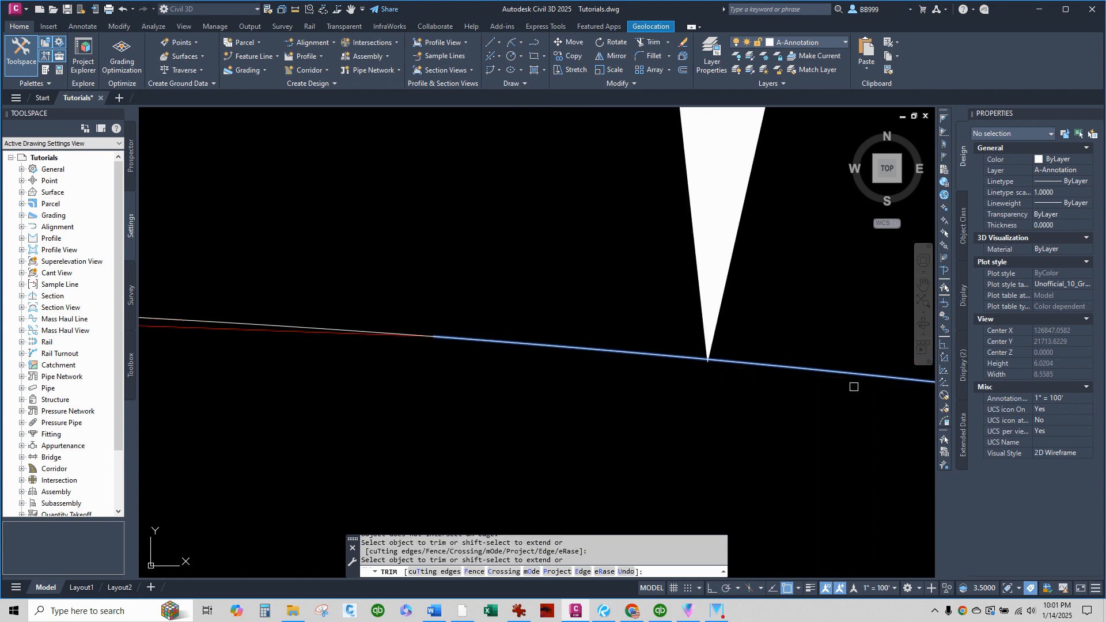
Try to trim the red chord beneath the 37.71 FT arc with the same cutting edge, and end the Trim command.
scroll(422, 383, "down", 4)
left_click(334, 367)
scroll(333, 368, "up", 4)
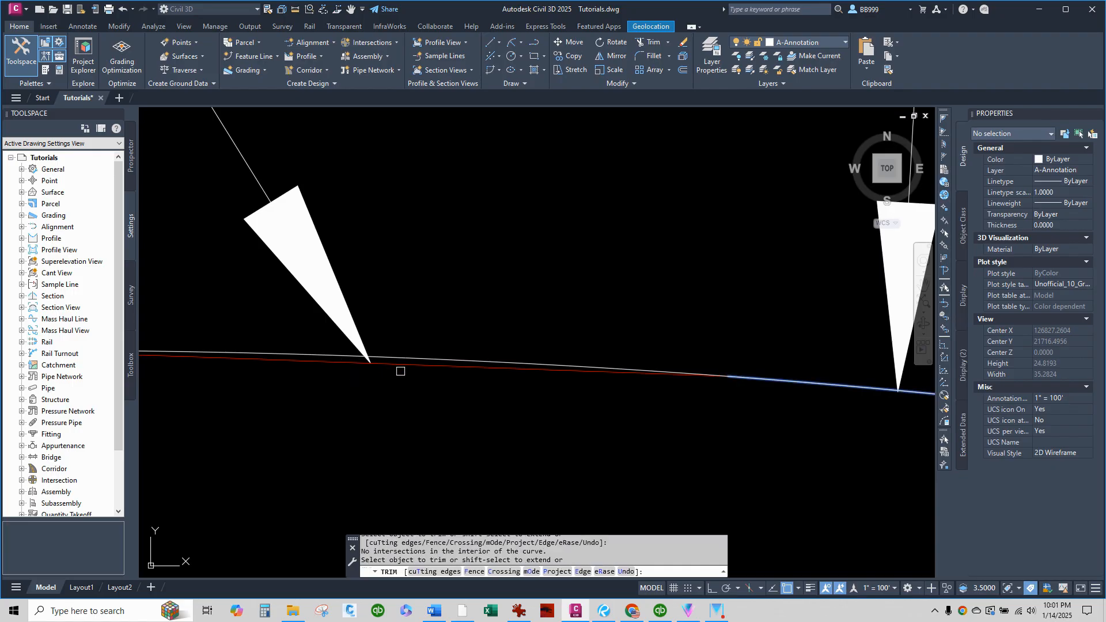
right_click(401, 375)
left_click(407, 380)
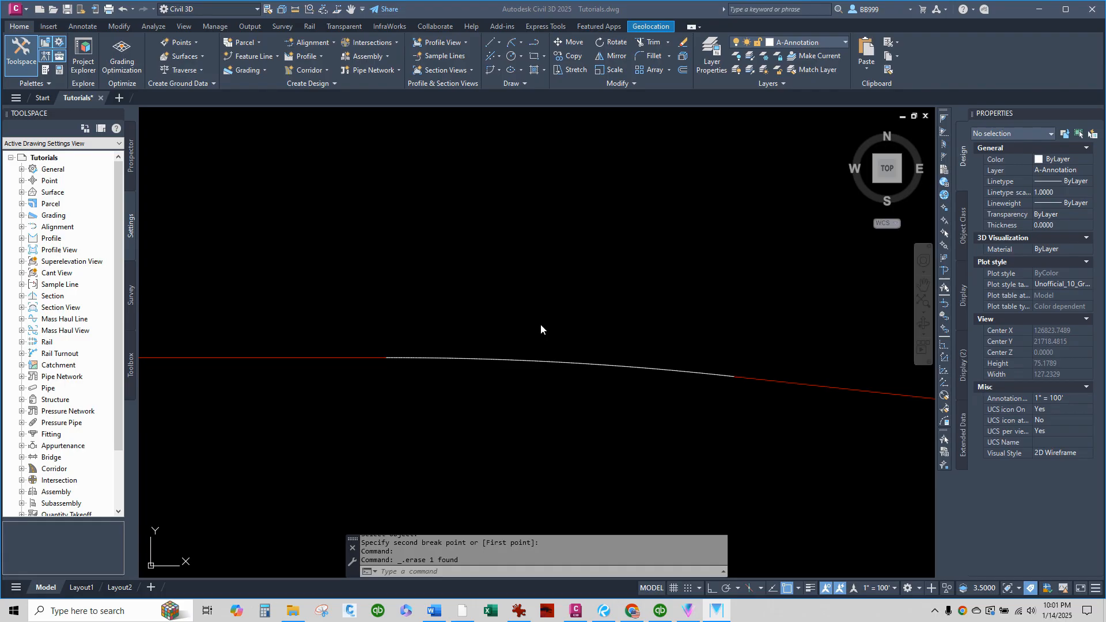
Break the red polyline at the western end of the 37.71 FT arc and erase the leftover chord beneath that arc.
left_click(455, 390)
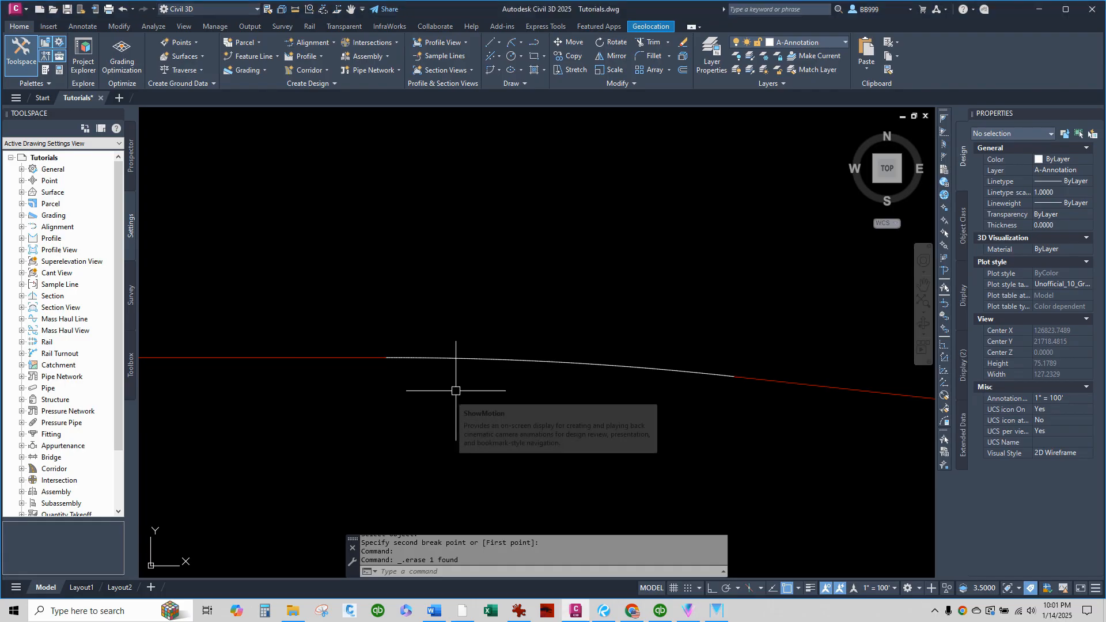
left_click(441, 404)
left_click(376, 450)
scroll(426, 358, "up", 5)
scroll(391, 306, "down", 10)
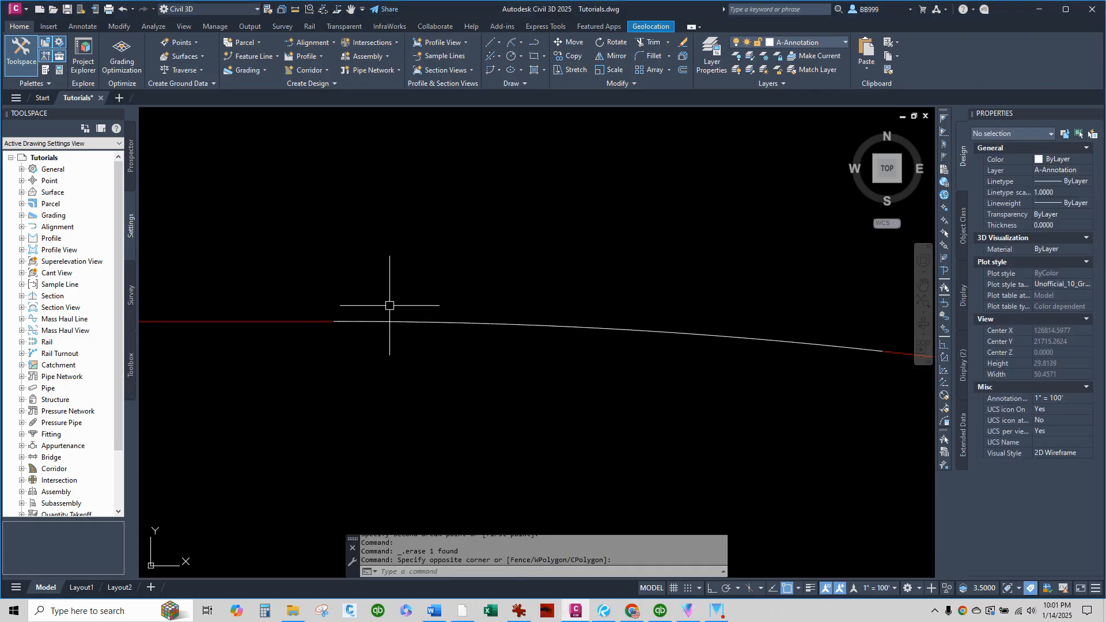
Trim the red chord labeled 170.51 FT, using the arc that spans it as the cutting edge.
scroll(651, 366, "up", 5)
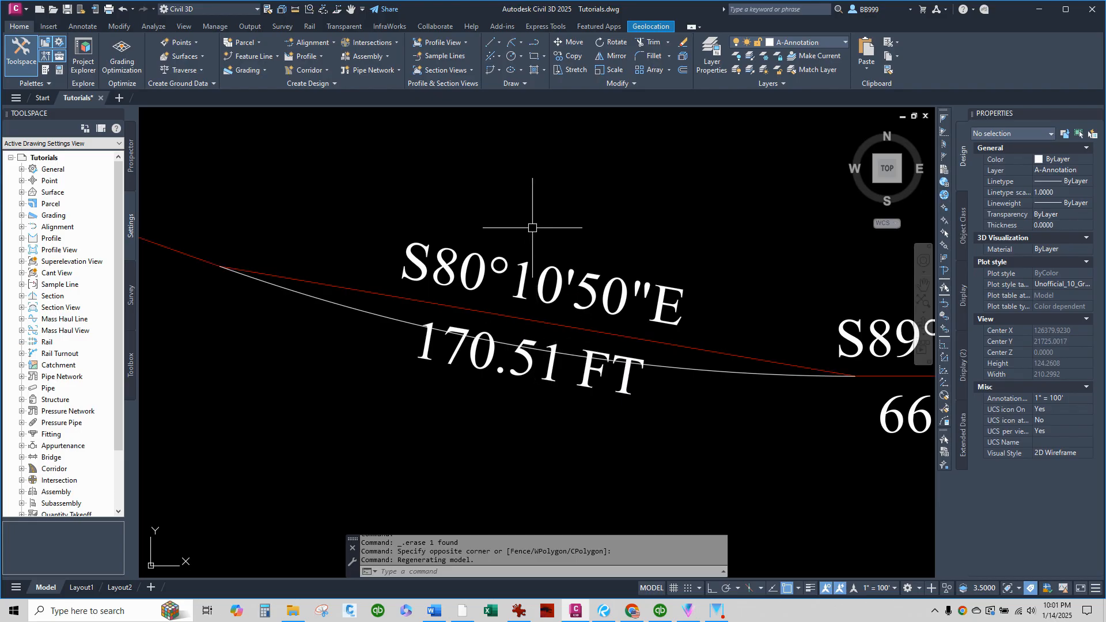
type("r")
key("Return")
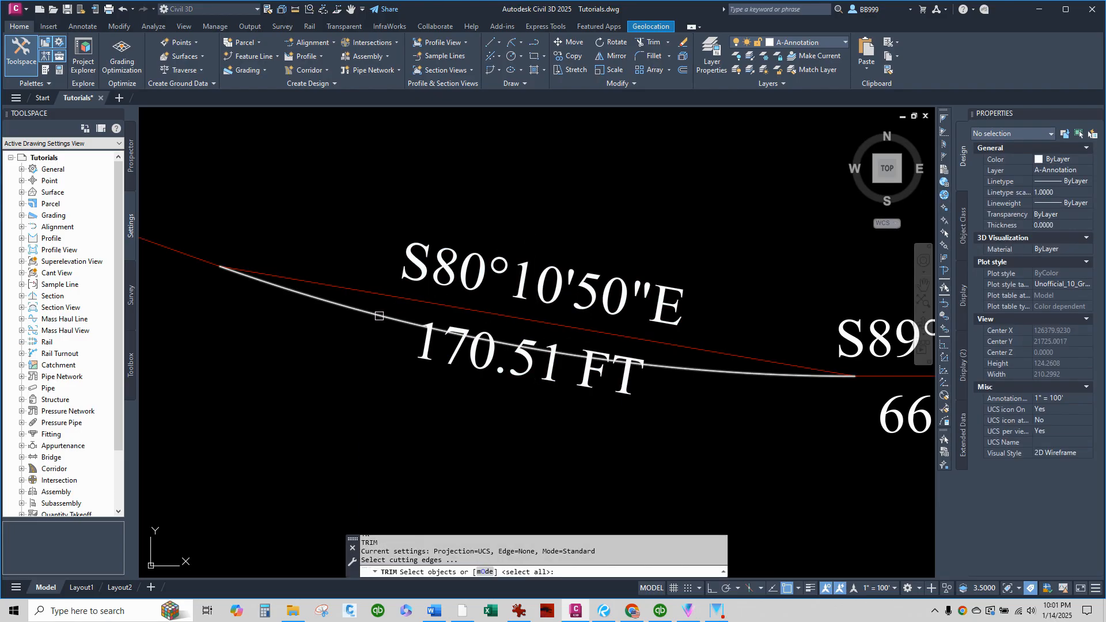
left_click(379, 316)
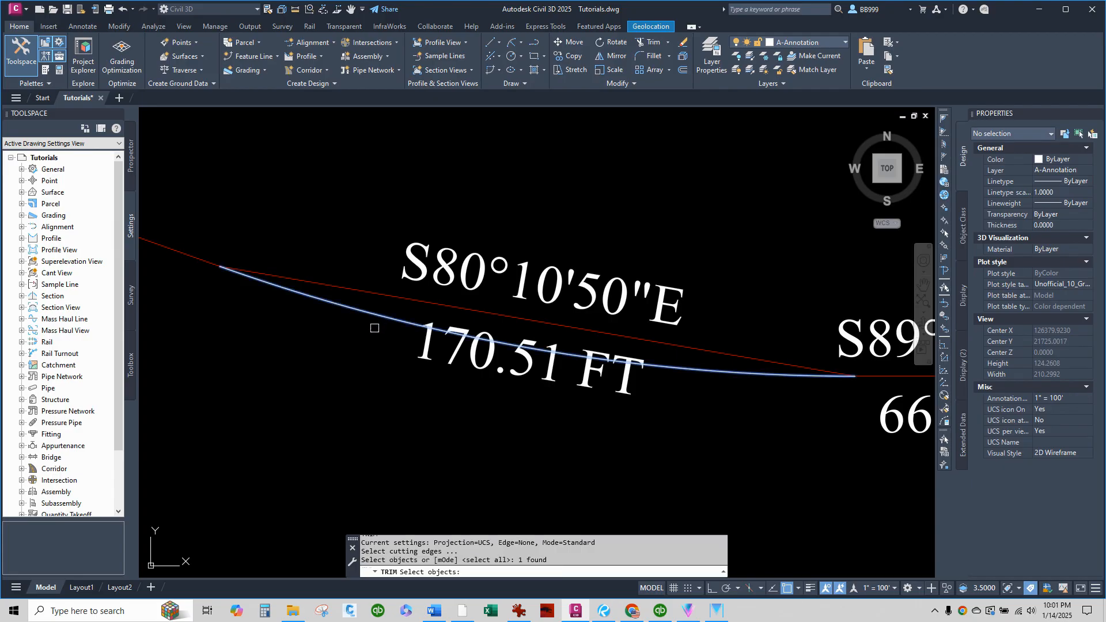
key("Return")
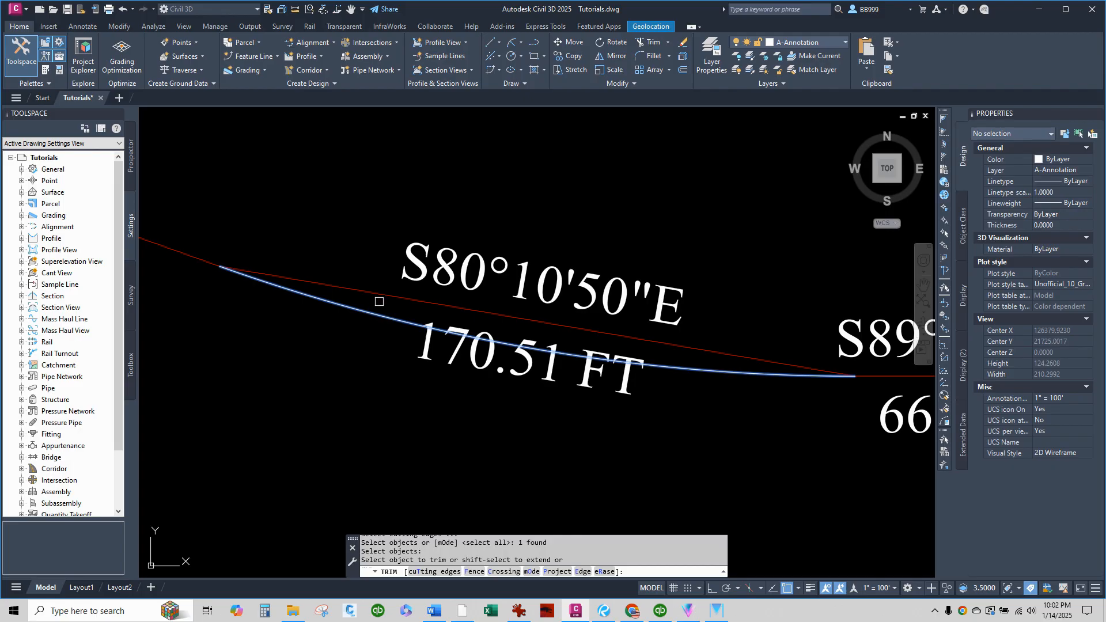
left_click(382, 293)
right_click(382, 294)
left_click(393, 298)
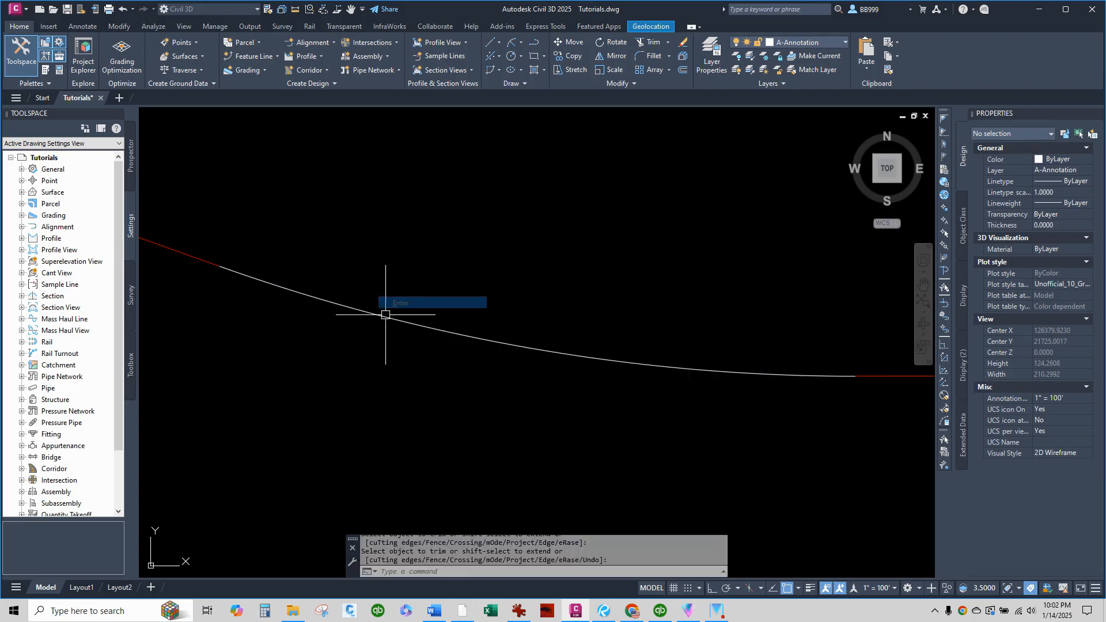
Erase the bearing and distance label on the 135.45 FT segment at the centerline's western end.
scroll(317, 381, "down", 3)
scroll(317, 381, "down", 2)
left_click(273, 329)
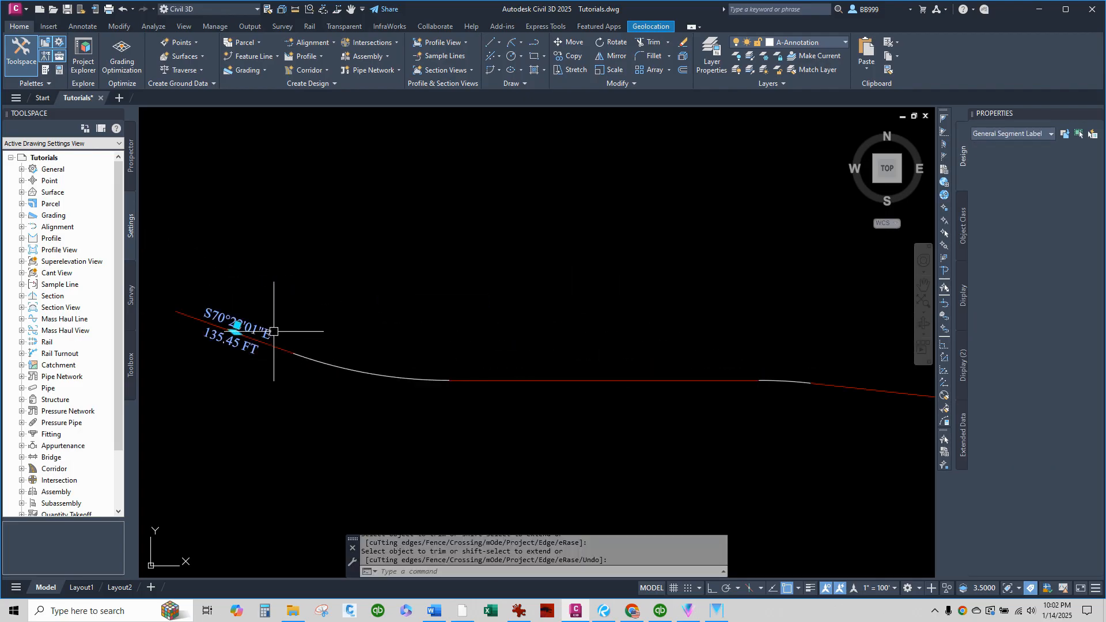
key("Delete")
scroll(273, 330, "down", 2)
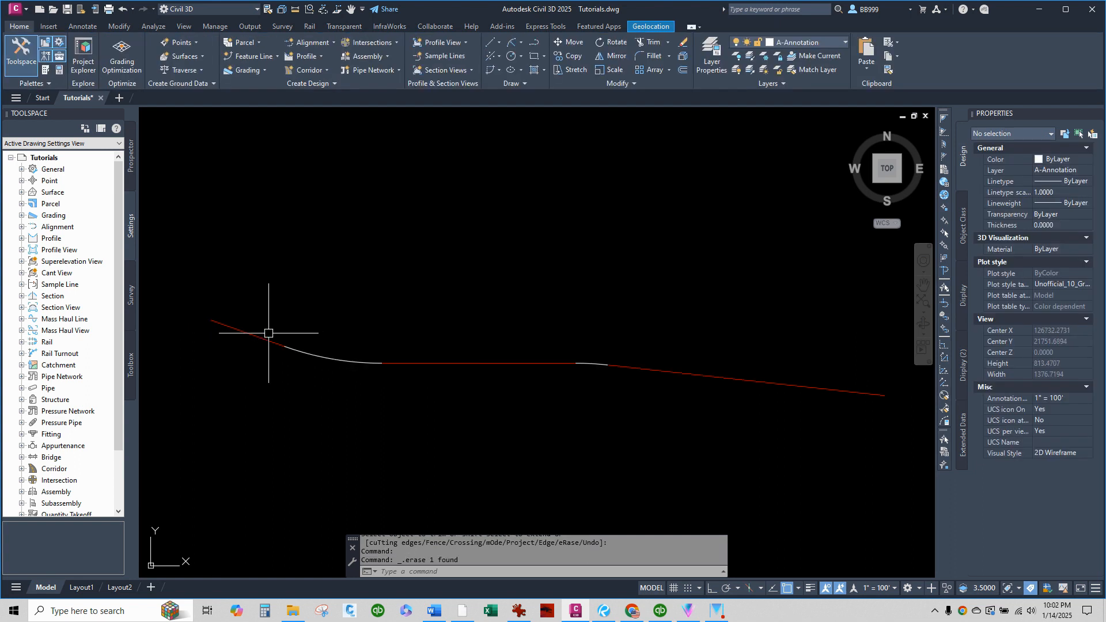
Examine the straight segments and arcs from west to east to check which centerline pieces are separate objects.
left_click(286, 347)
scroll(304, 353, "up", 2)
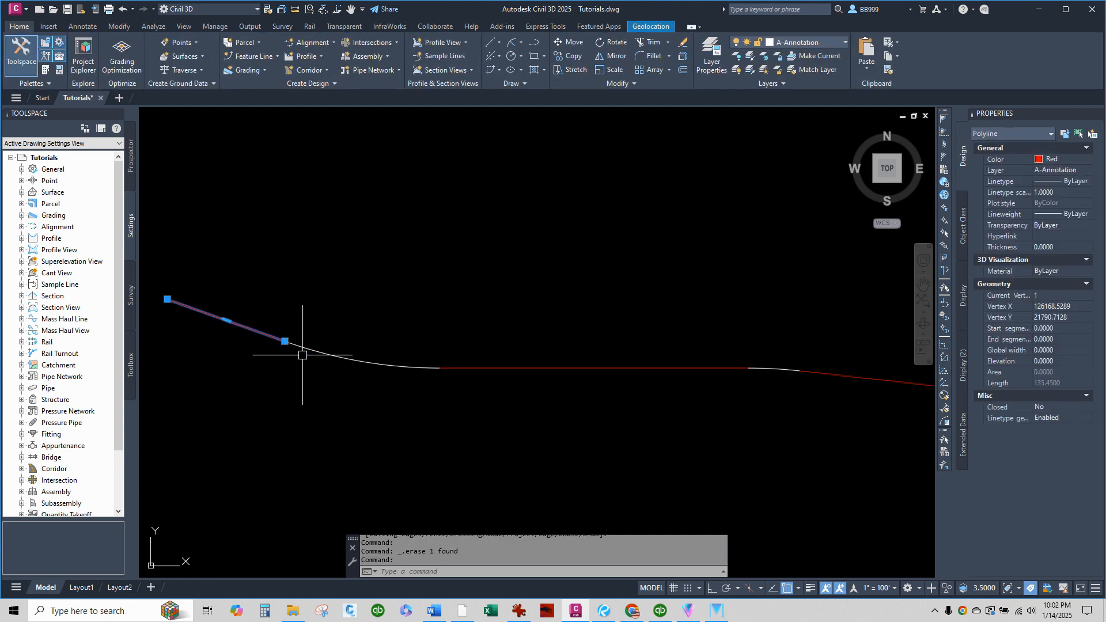
left_click(469, 368)
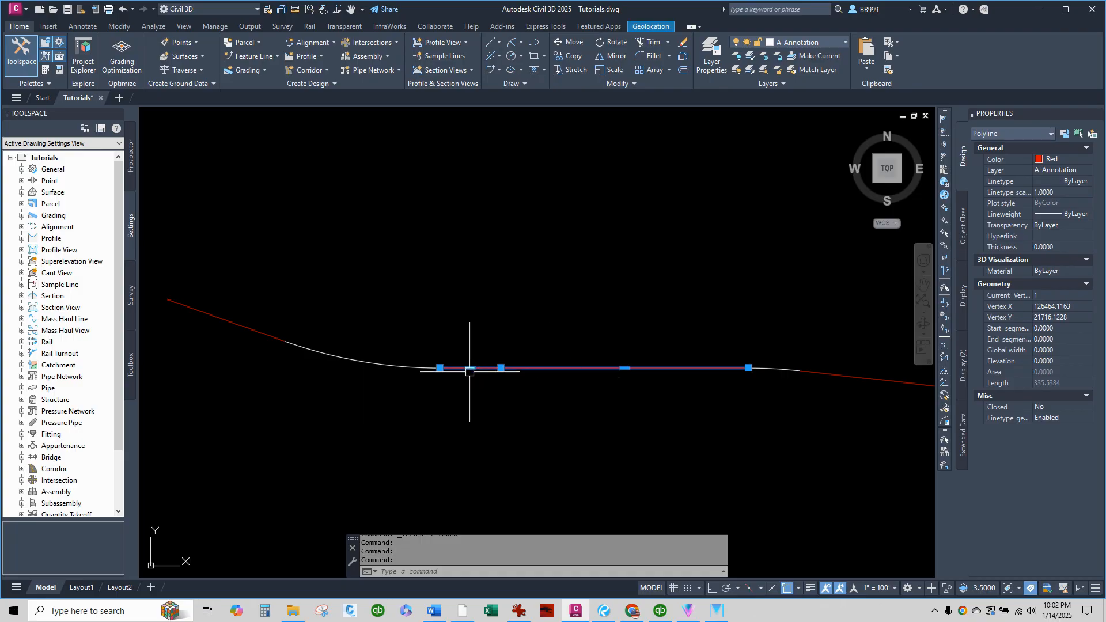
scroll(298, 432, "down", 2)
scroll(480, 416, "up", 4)
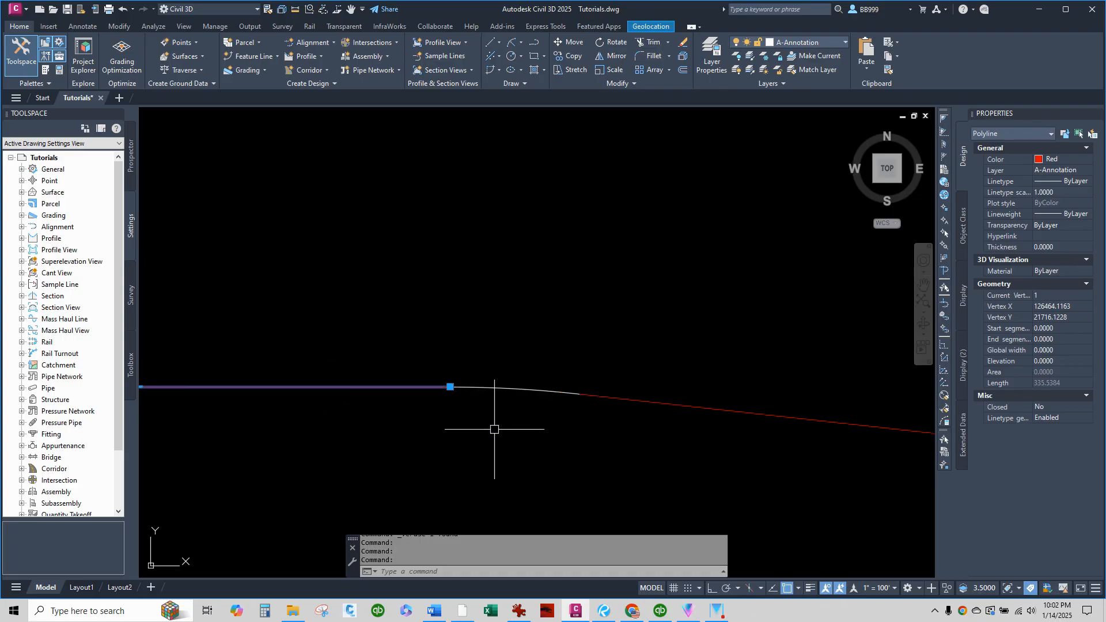
left_click(482, 388)
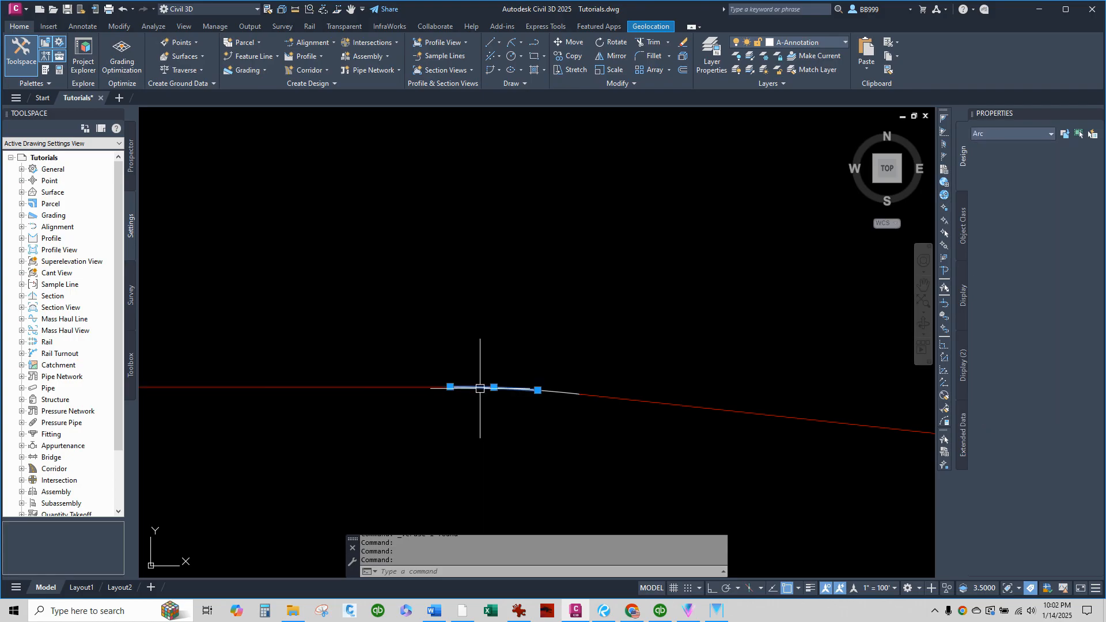
scroll(480, 392, "up", 3)
scroll(480, 391, "up", 2)
scroll(363, 439, "down", 2)
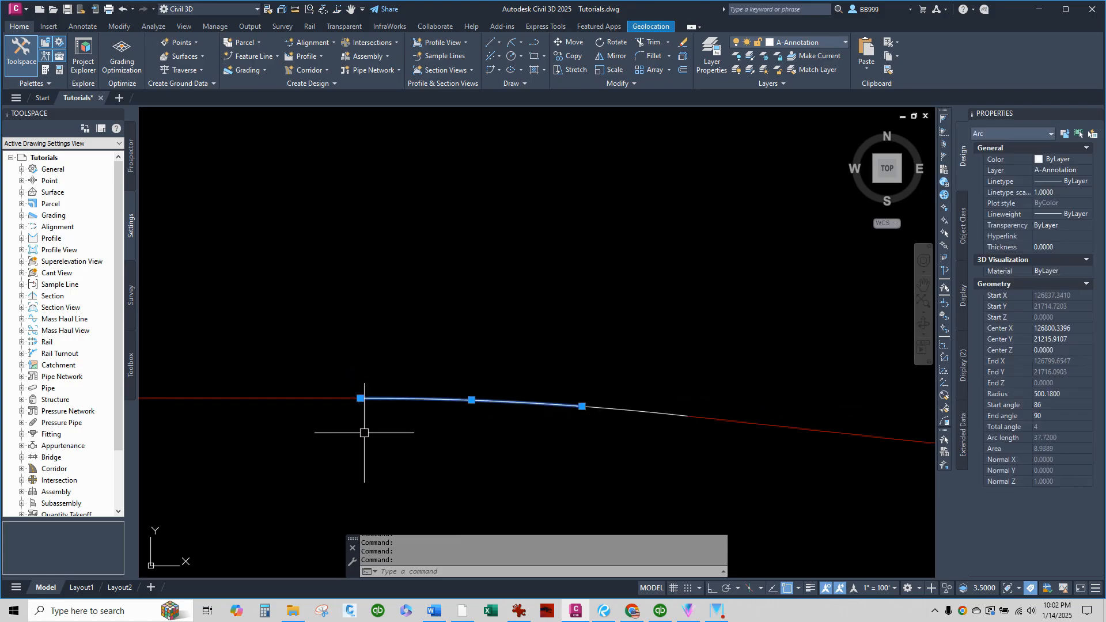
left_click(619, 411)
scroll(494, 452, "down", 2)
scroll(576, 435, "up", 2)
left_click(582, 439)
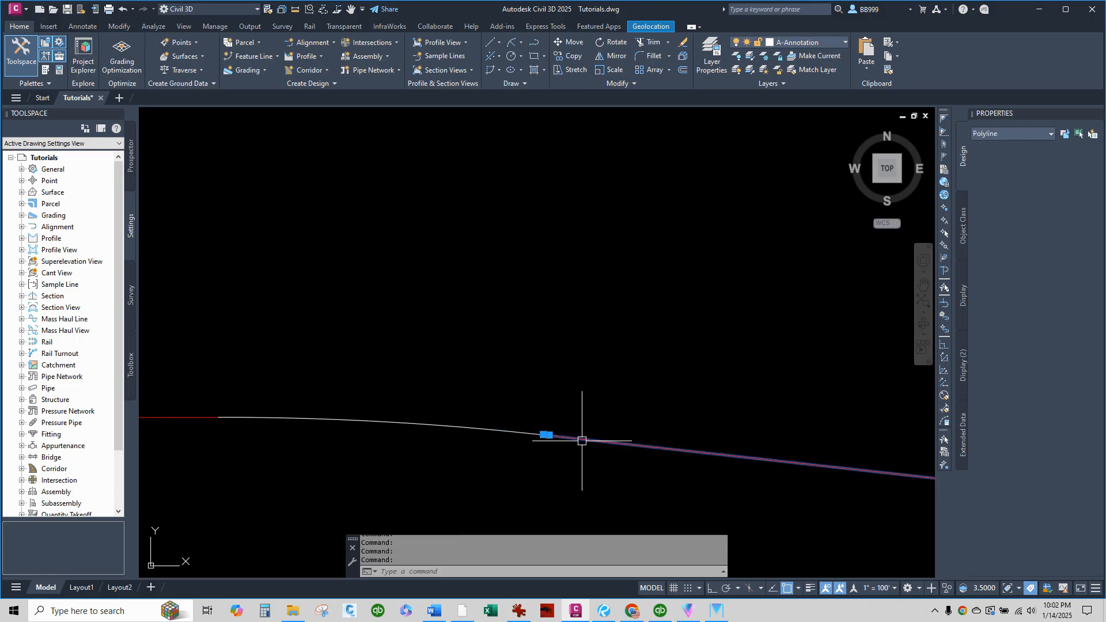
scroll(553, 447, "up", 5)
scroll(262, 427, "down", 5)
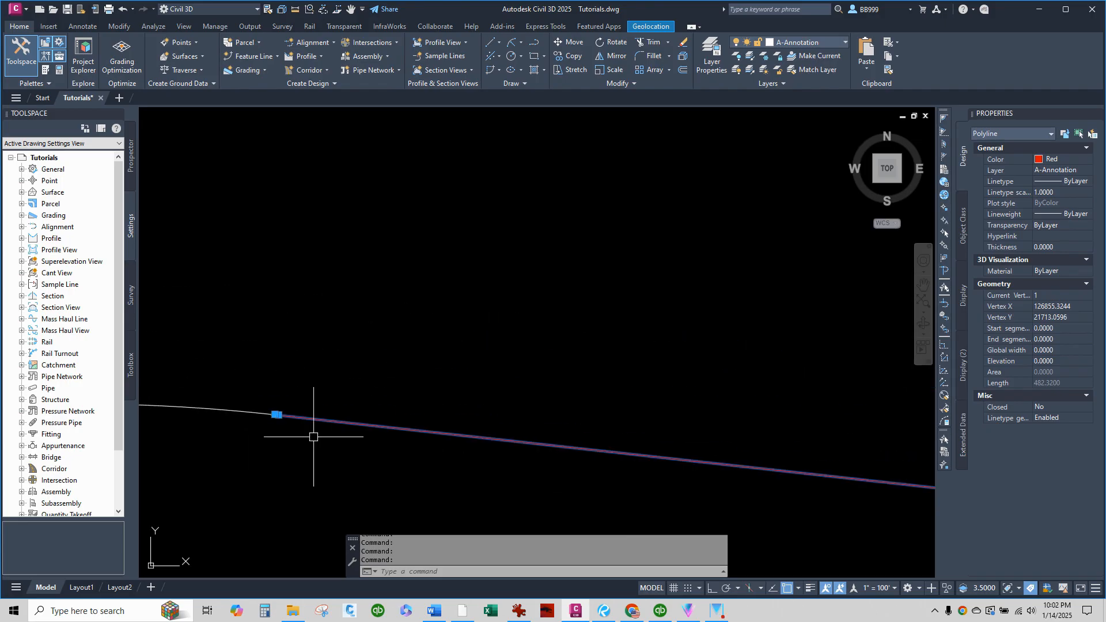
scroll(442, 413, "down", 5)
left_click(570, 321)
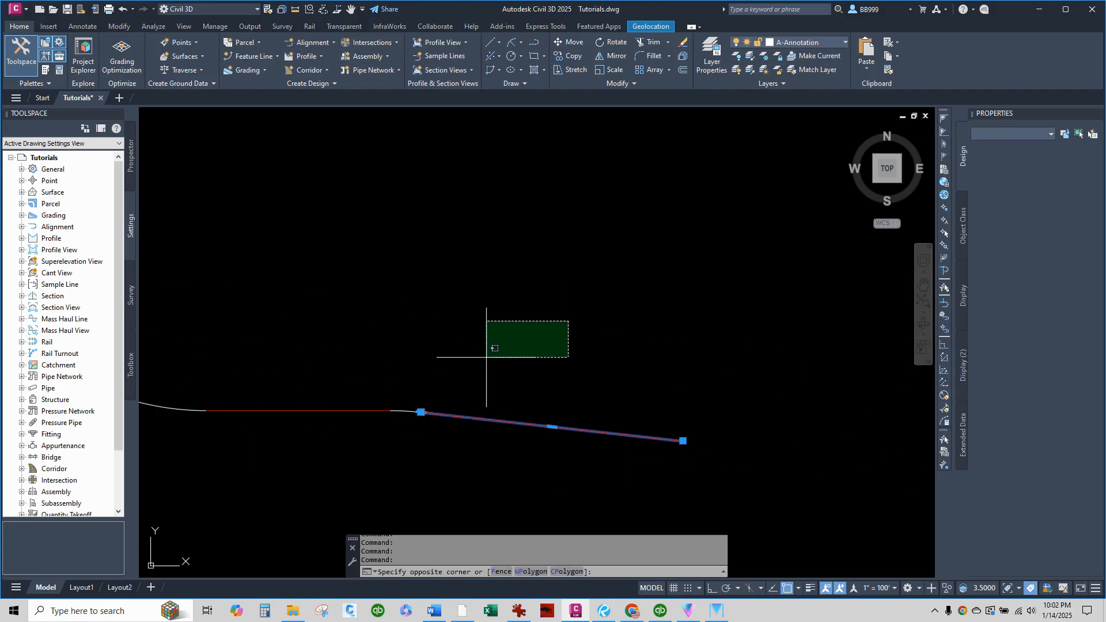
left_click(531, 406)
scroll(720, 455, "down", 2)
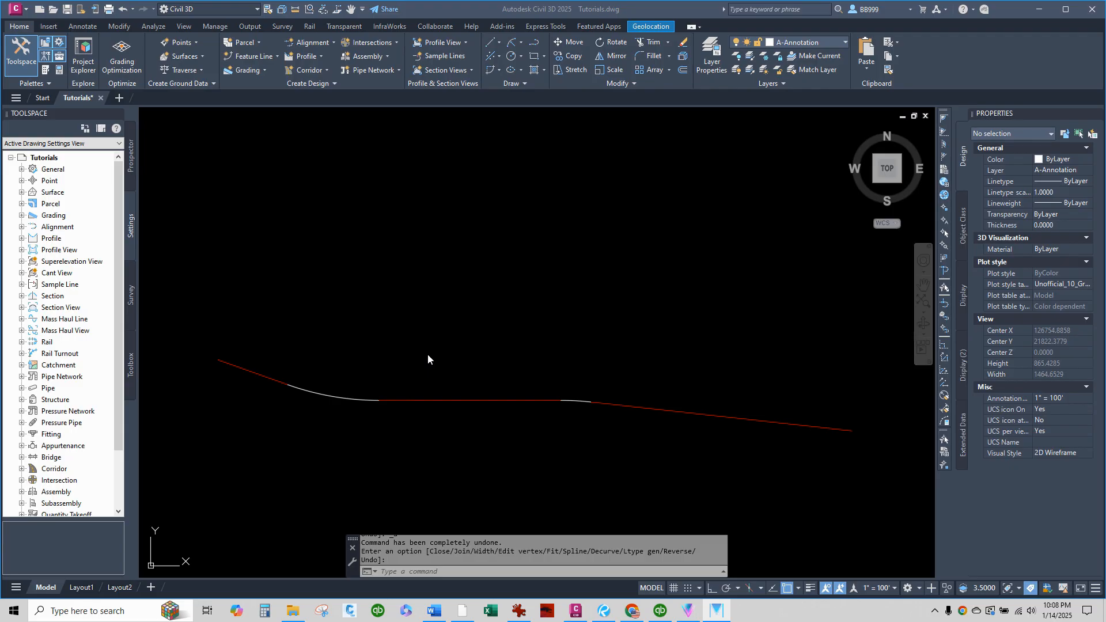
Join all centerline lines and arcs into one polyline with PEDIT, starting from the western straight segment.
left_click(476, 572)
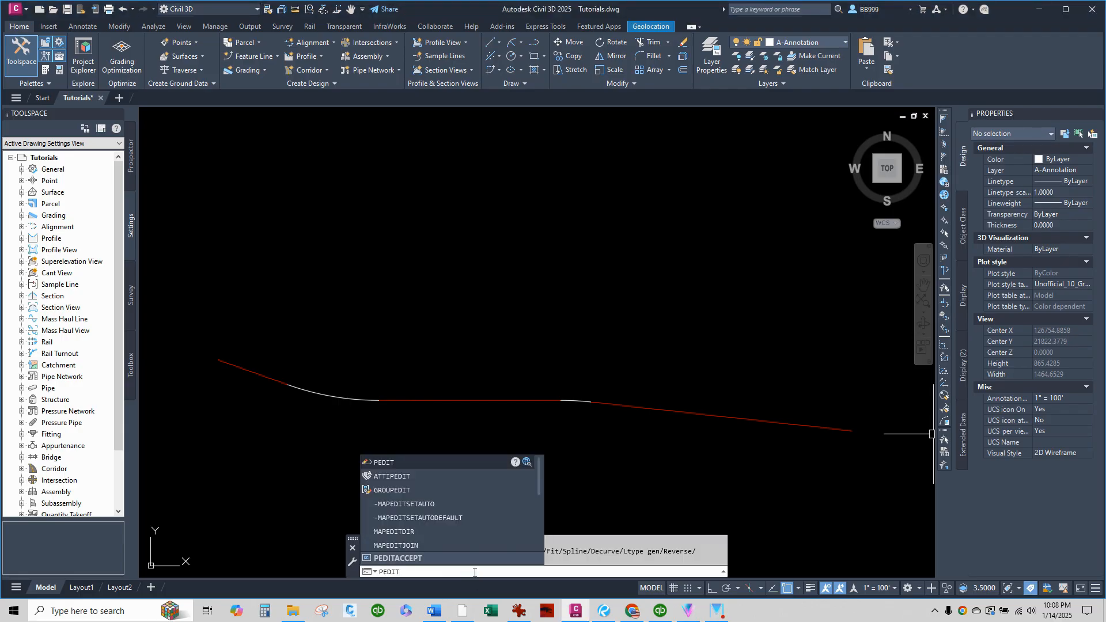
key("Return")
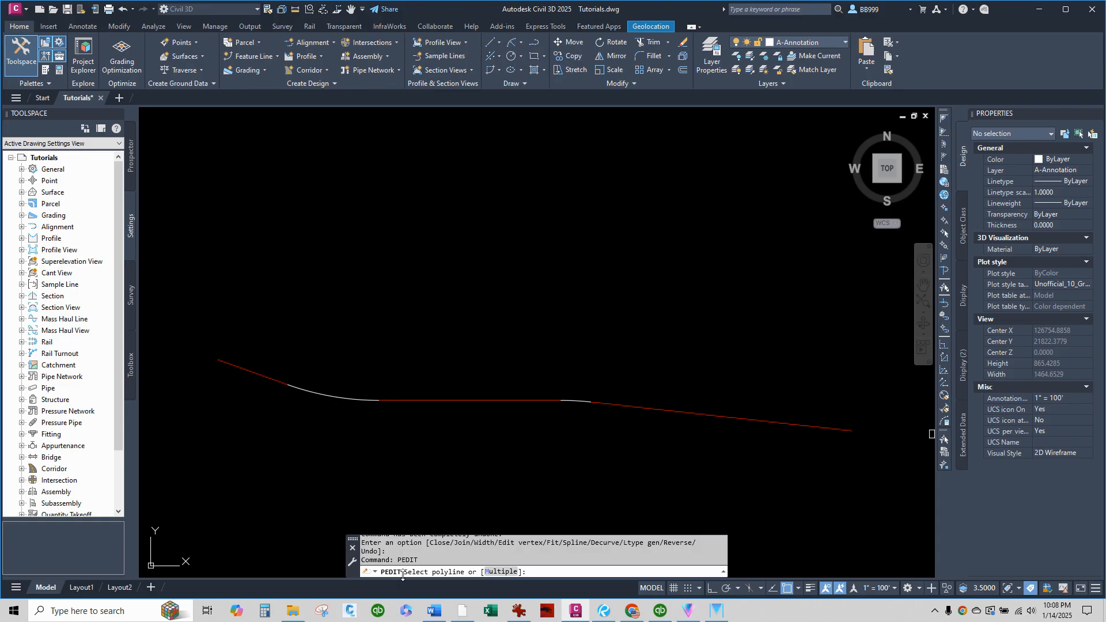
left_click(269, 378)
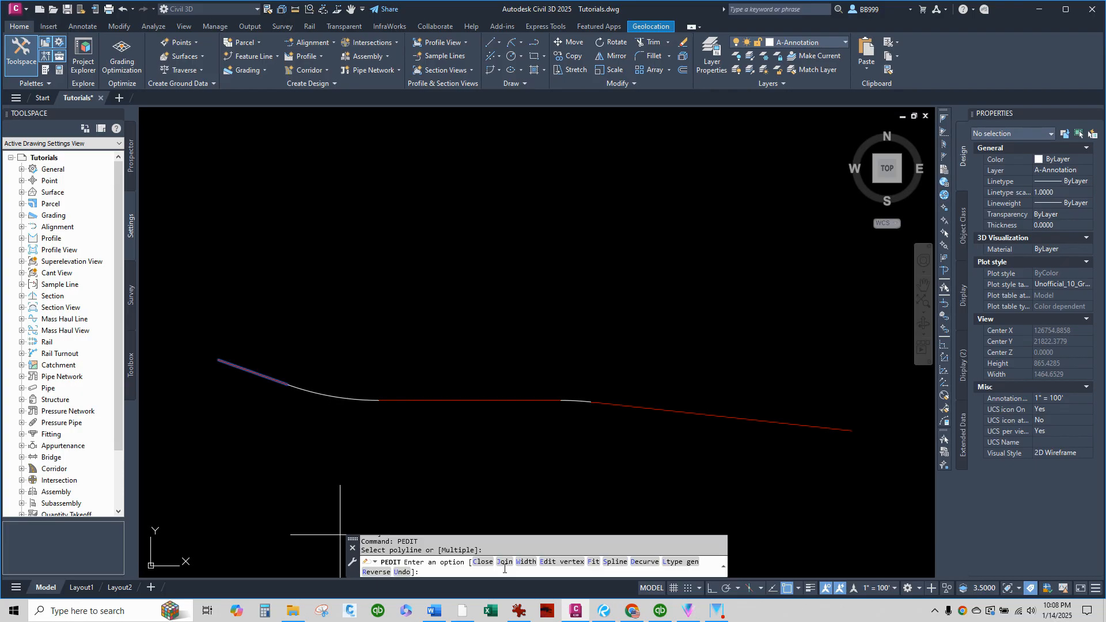
key("Return")
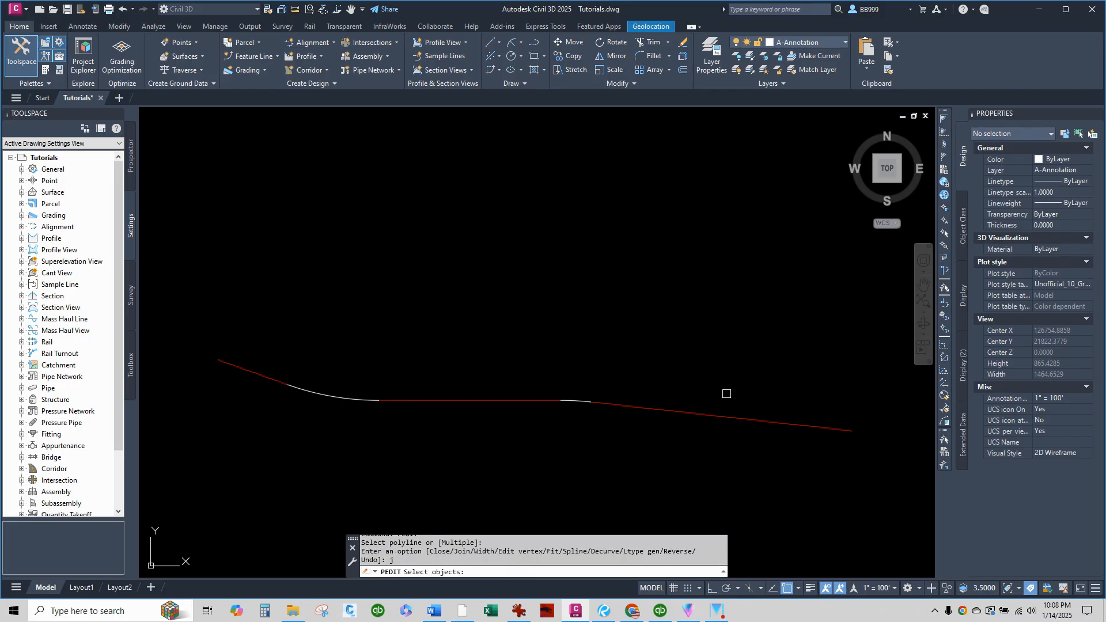
left_click(763, 336)
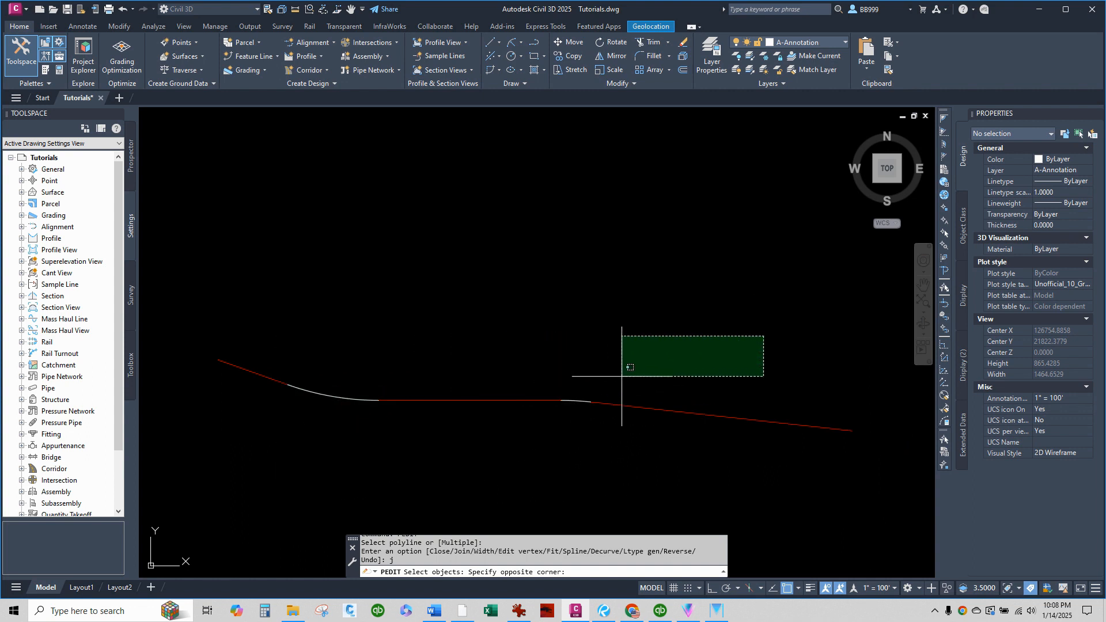
left_click(254, 436)
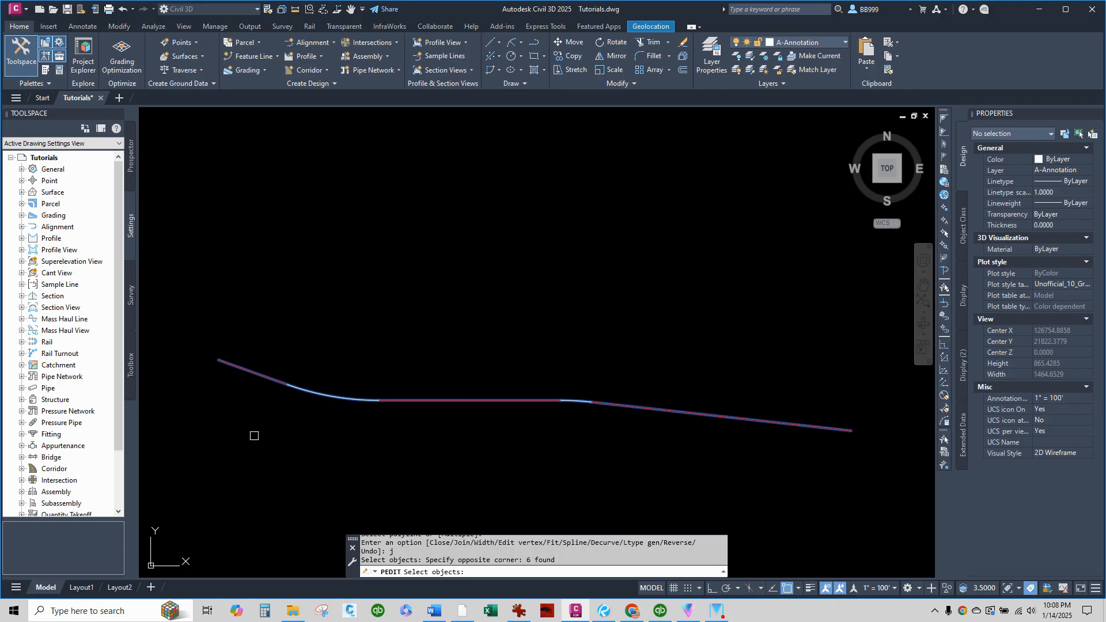
key("Return")
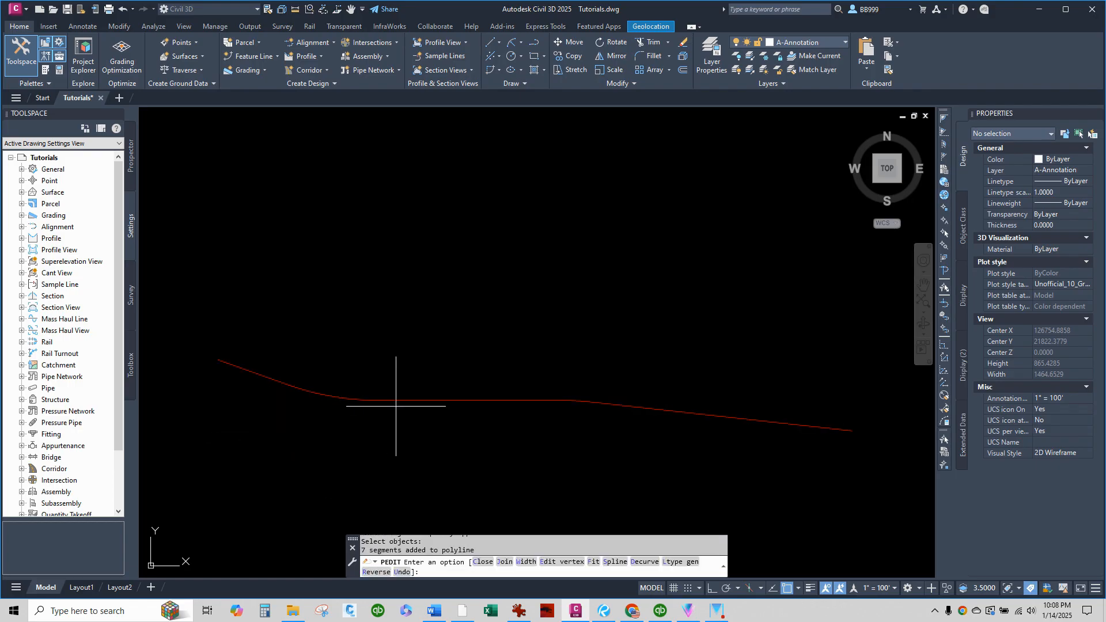
right_click(480, 438)
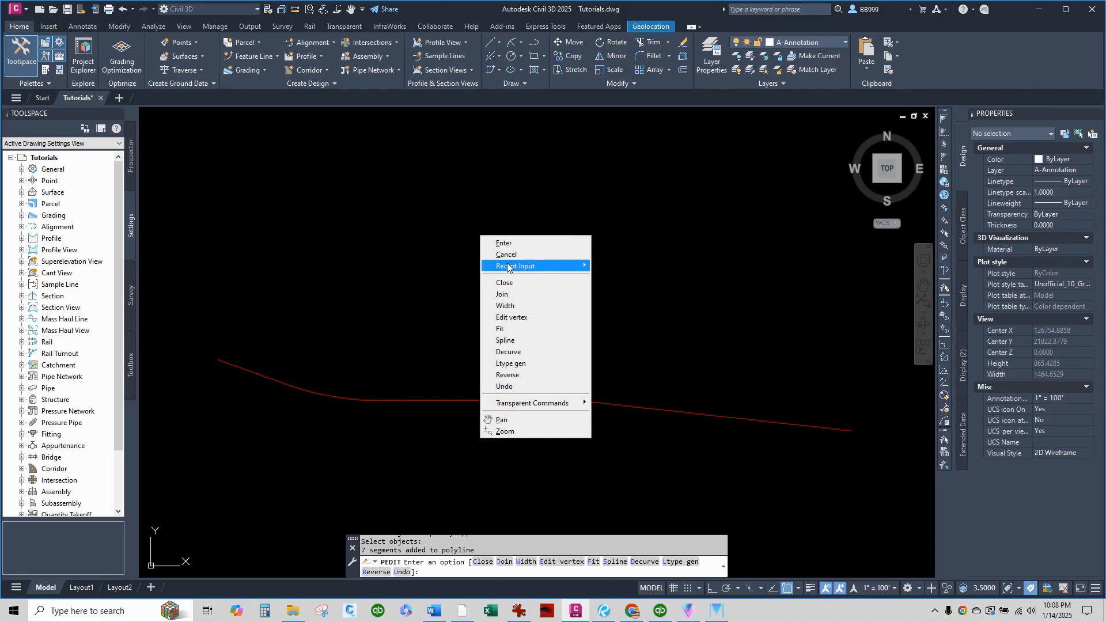
left_click(505, 243)
left_click(474, 326)
left_click(428, 355)
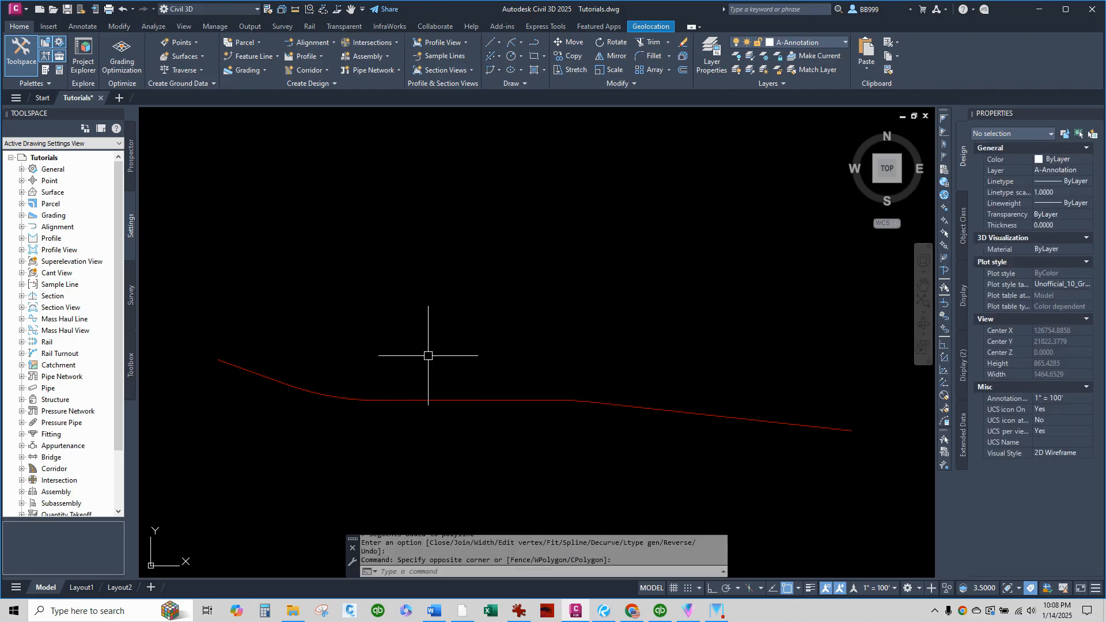
Examine the joined centerline's vertices and arcs at its eastern and western bends.
left_click(427, 391)
scroll(575, 415, "up", 3)
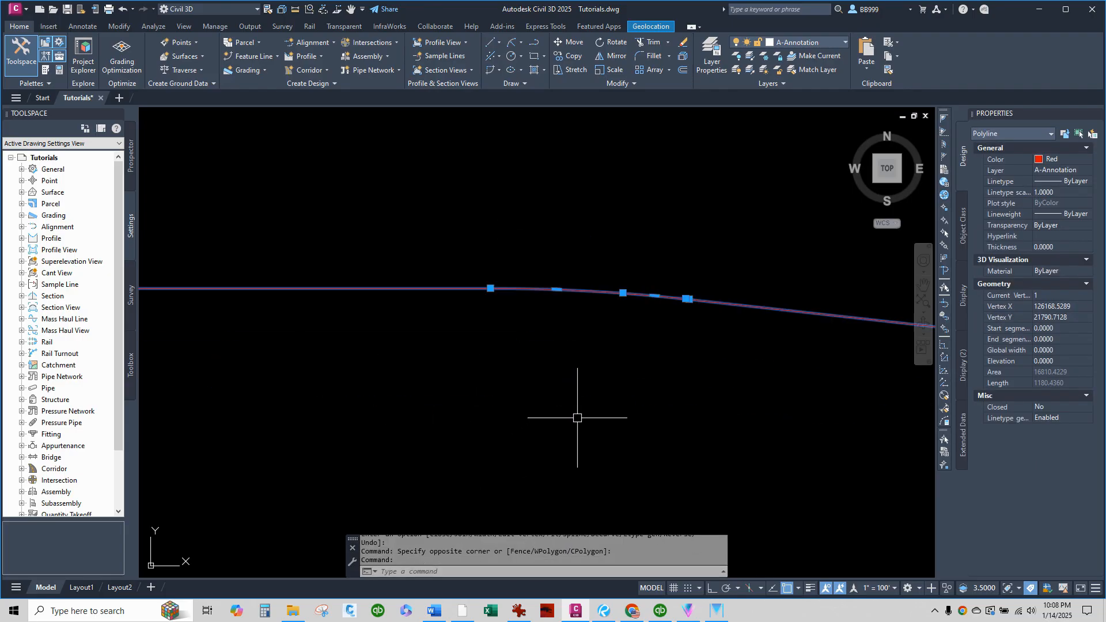
scroll(670, 369, "down", 1)
scroll(670, 369, "down", 2)
scroll(420, 373, "down", 2)
scroll(333, 353, "up", 3)
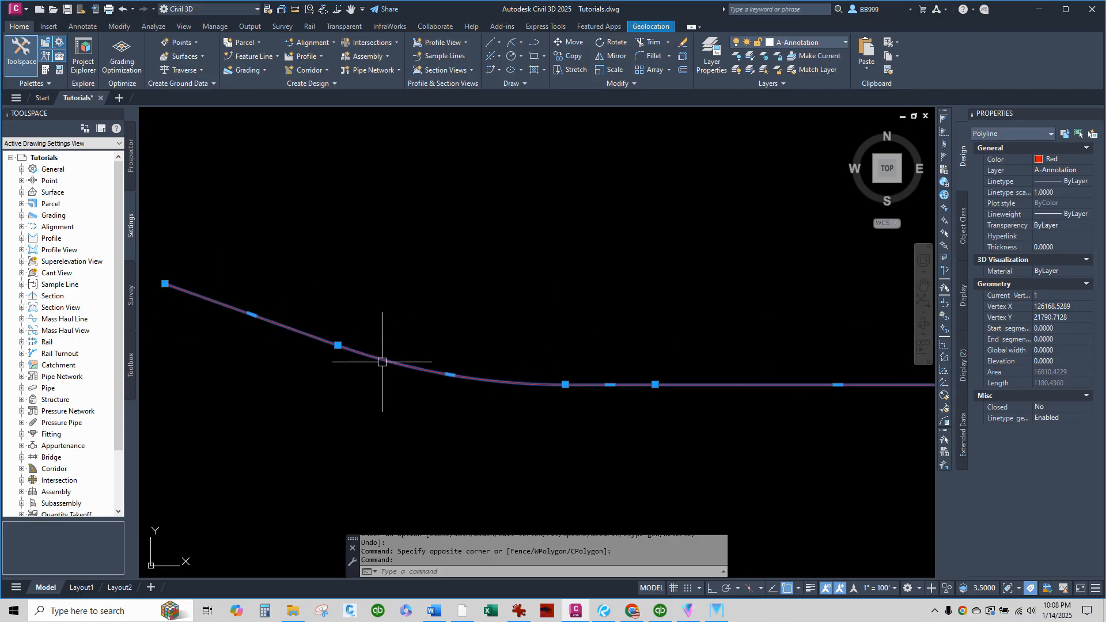
left_click(505, 308)
left_click(464, 323)
scroll(465, 331, "down", 2)
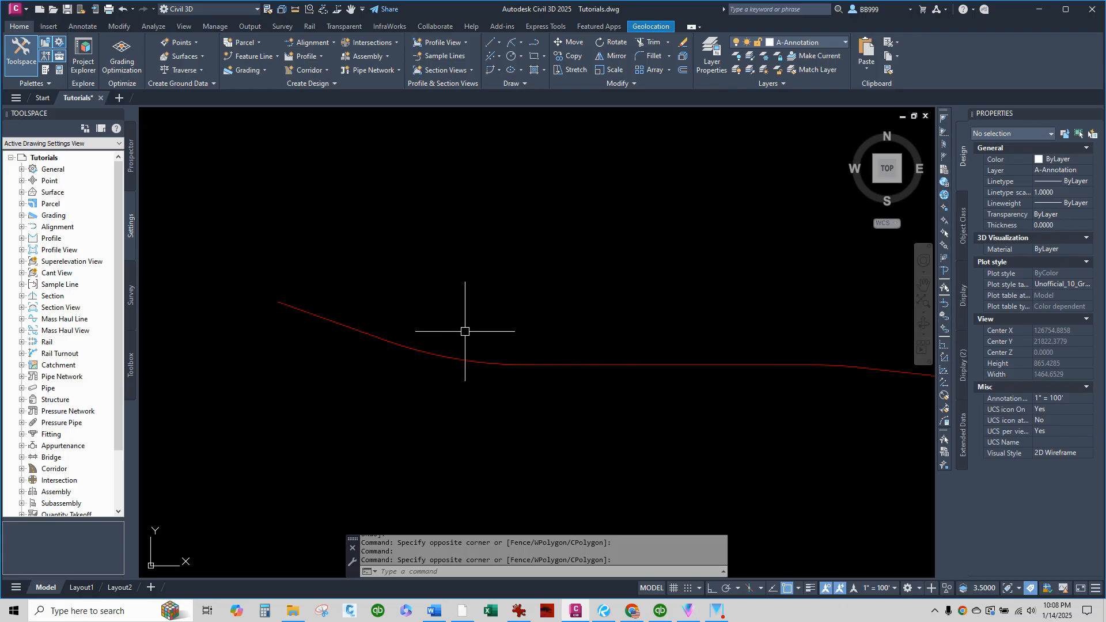
Start adding Line and Curve labels of type Single Segment, with Bunker_Standard for lines and Bunker_Survey_Curve for curves.
left_click(82, 27)
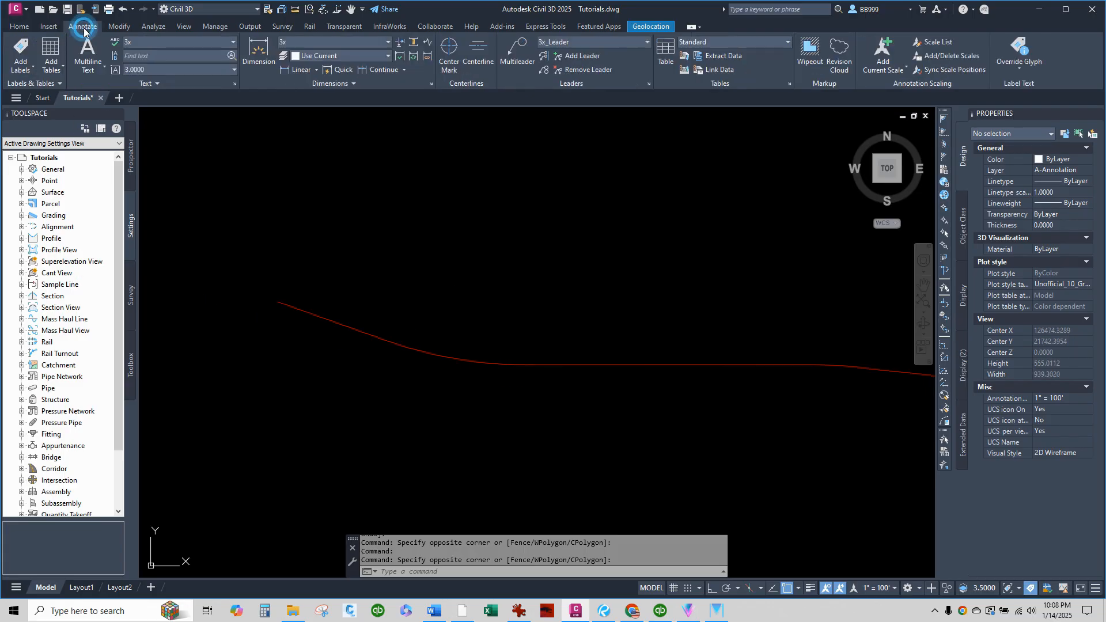
left_click(21, 51)
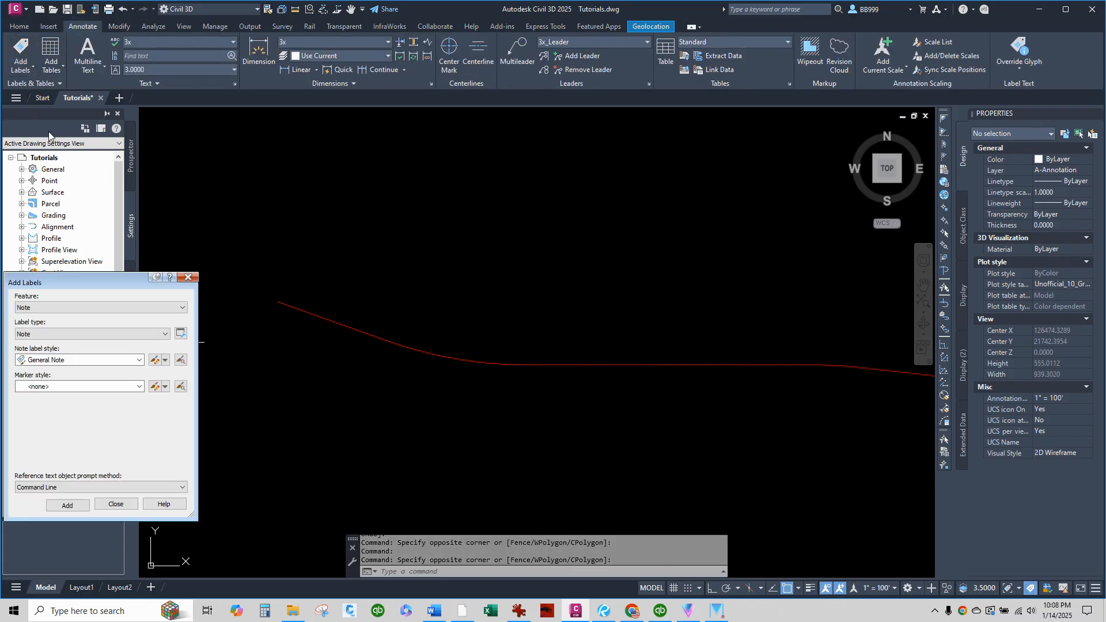
left_click(74, 307)
left_click(51, 332)
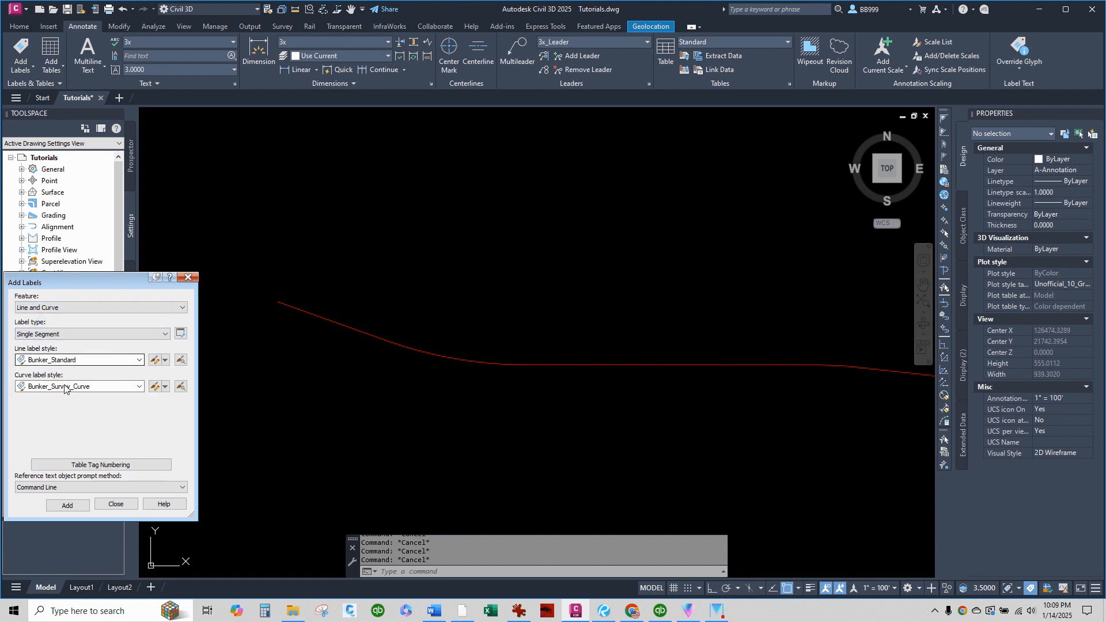
left_click(67, 506)
Label the western straight segment, the curve following it and the two straight segments east of that curve individually.
scroll(341, 334, "up", 3)
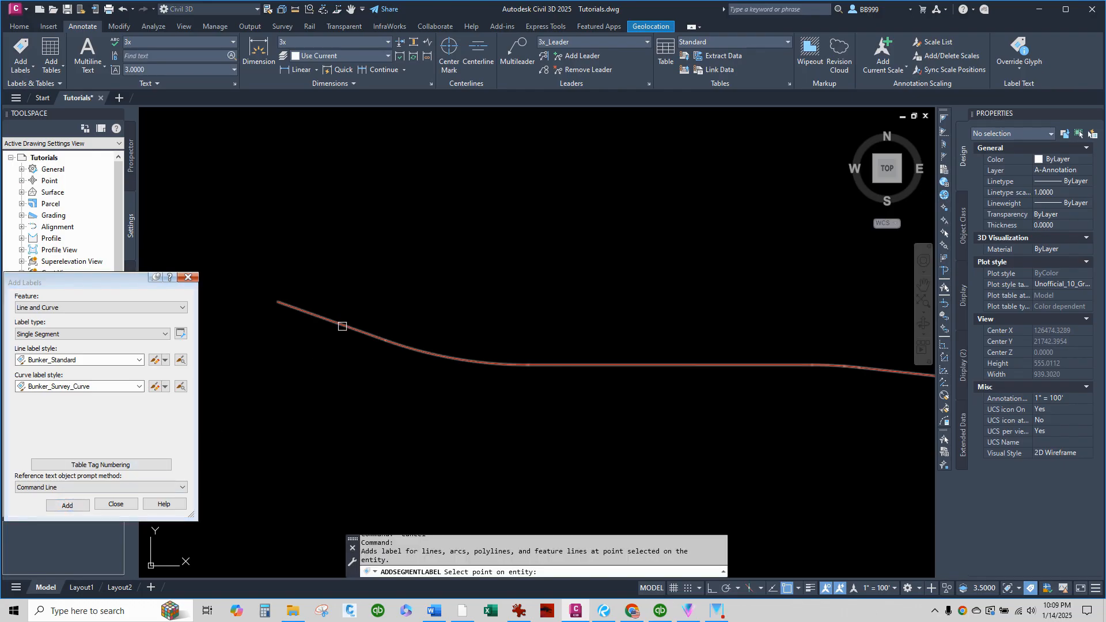
left_click(471, 352)
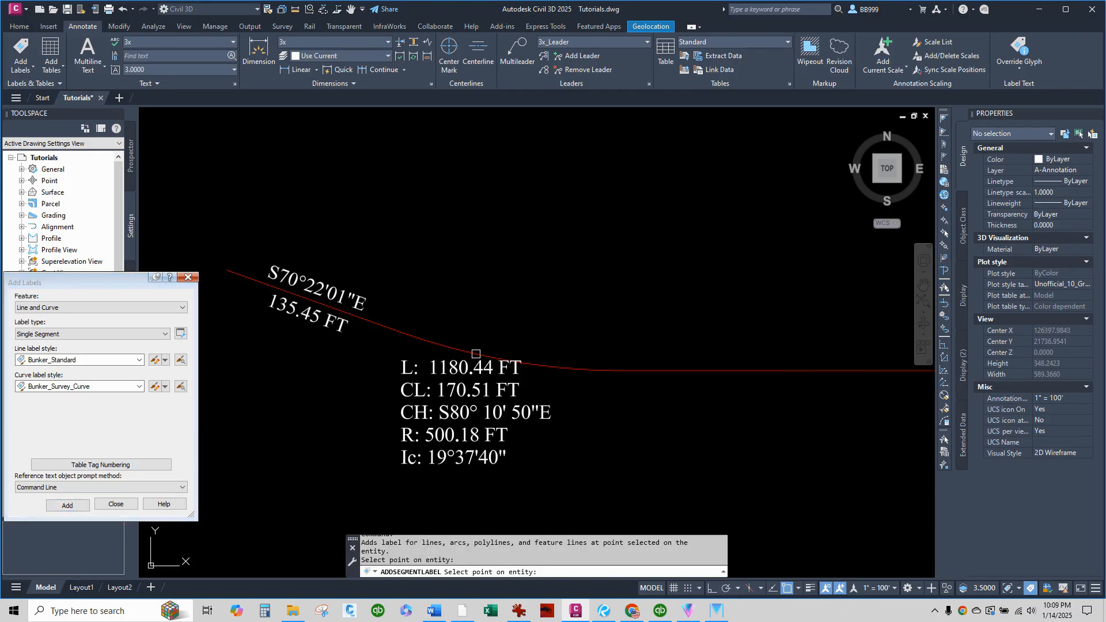
scroll(407, 379, "down", 4)
scroll(407, 378, "up", 2)
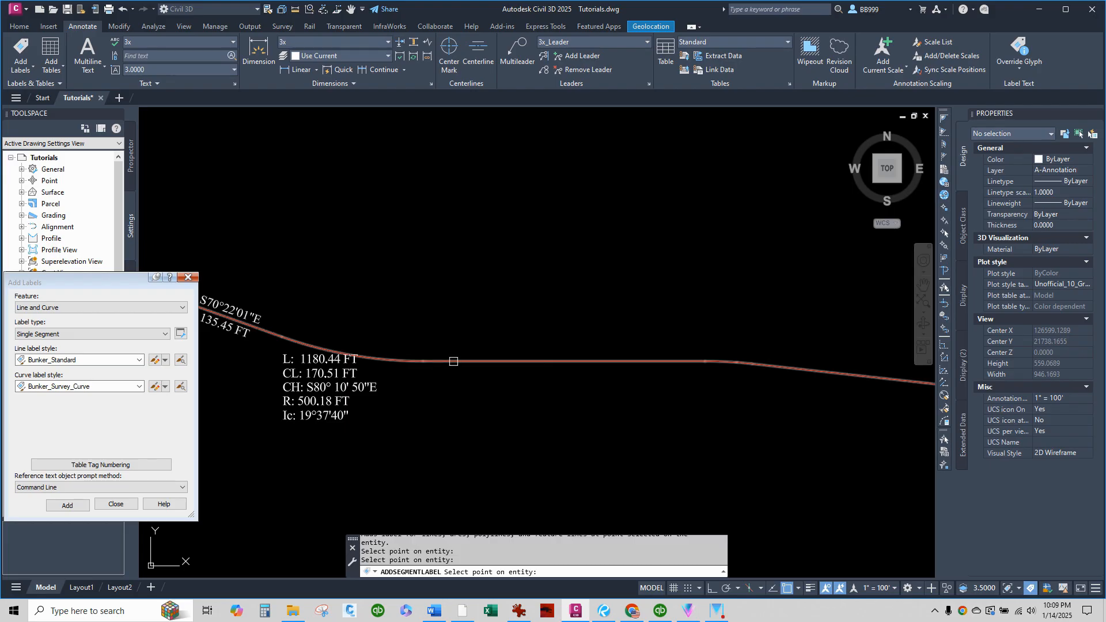
left_click(452, 362)
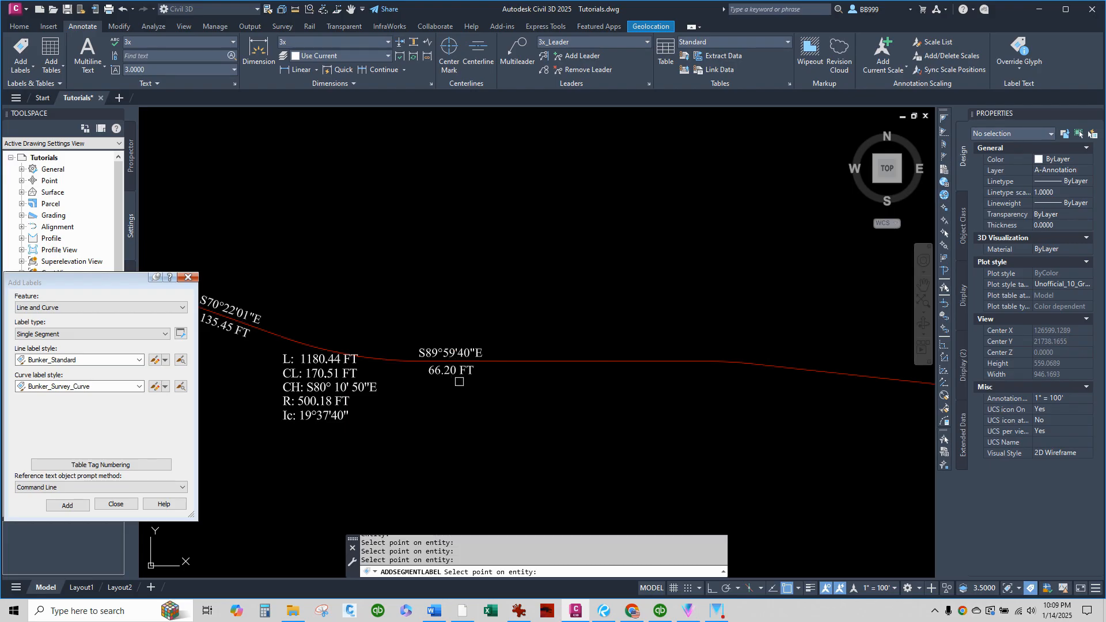
left_click(558, 363)
Label the two short adjoining curves at the centerline's eastern bend and end the labeling.
scroll(461, 402, "down", 3)
scroll(450, 401, "up", 4)
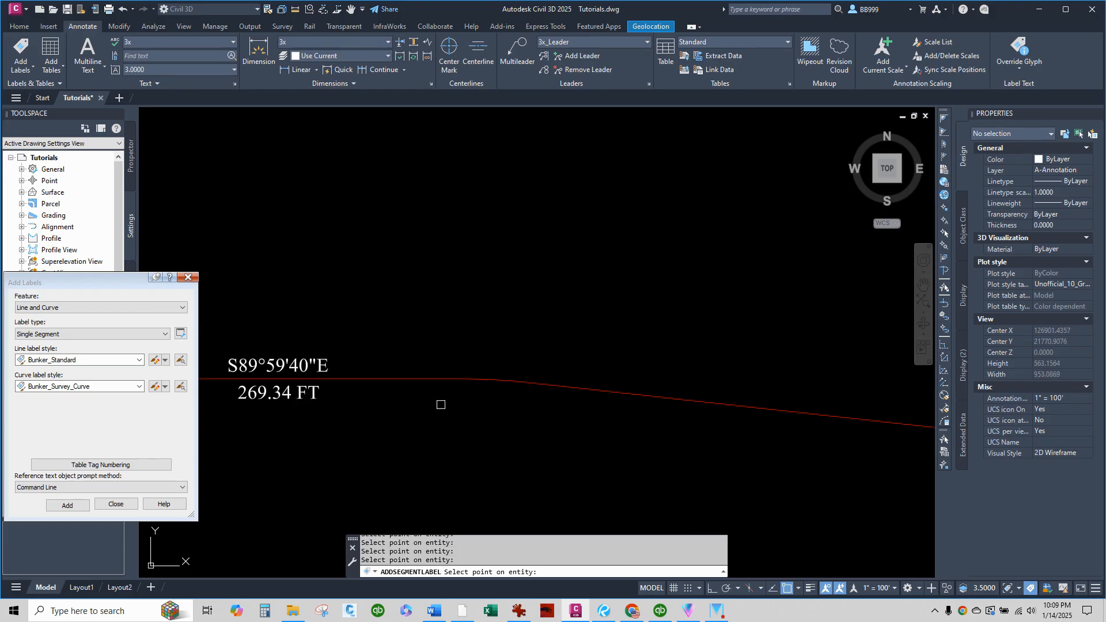
left_click(479, 379)
scroll(348, 373, "down", 2)
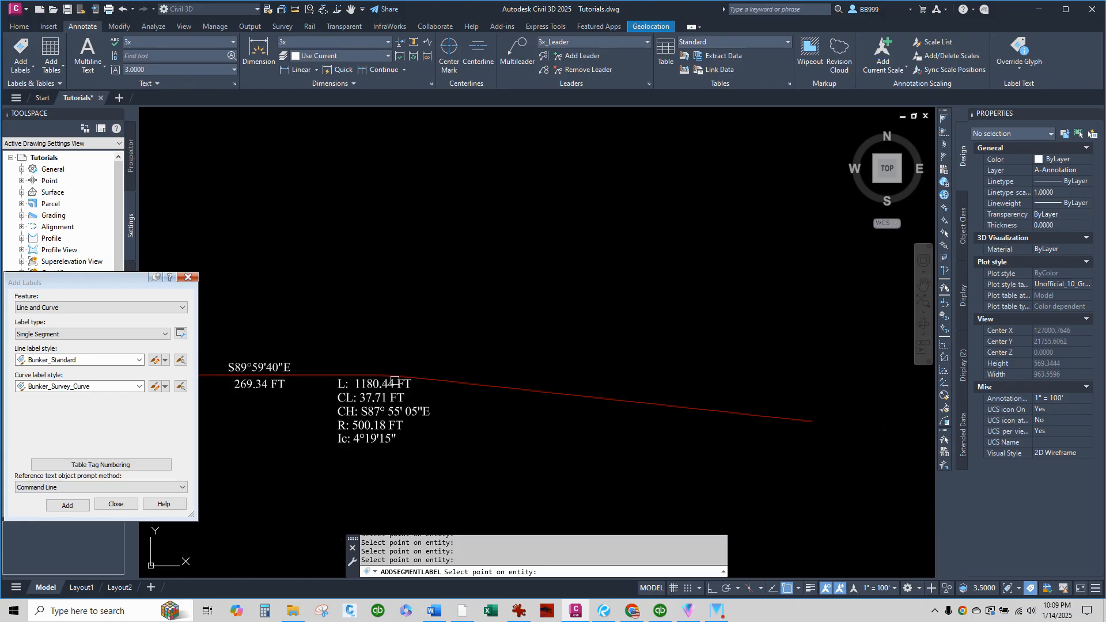
scroll(397, 380, "up", 5)
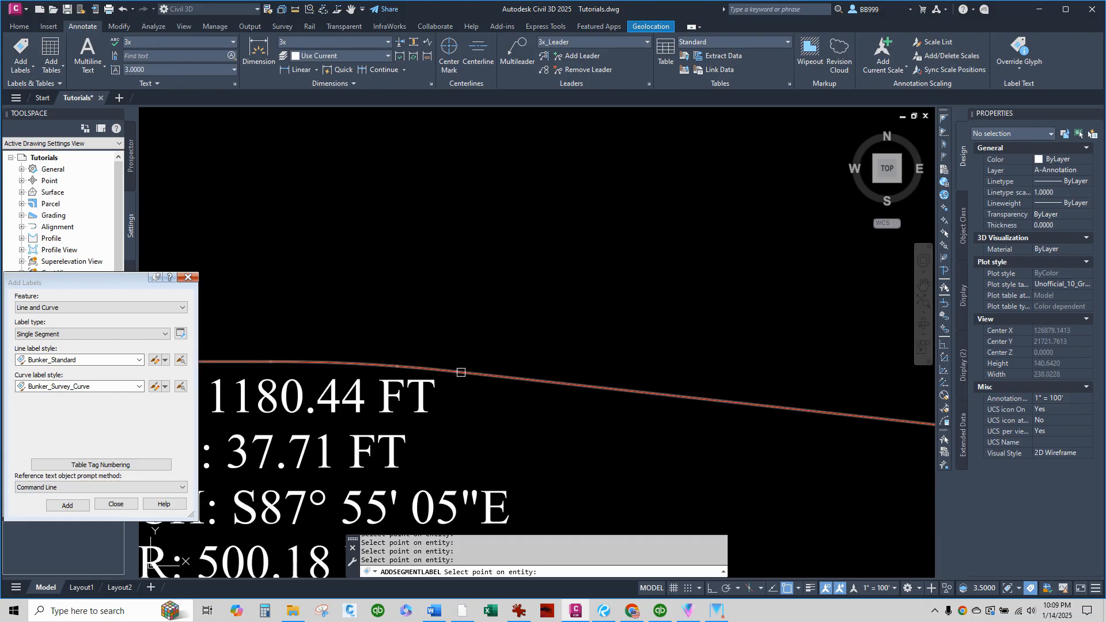
left_click(461, 373)
scroll(363, 279, "down", 5)
scroll(401, 299, "up", 3)
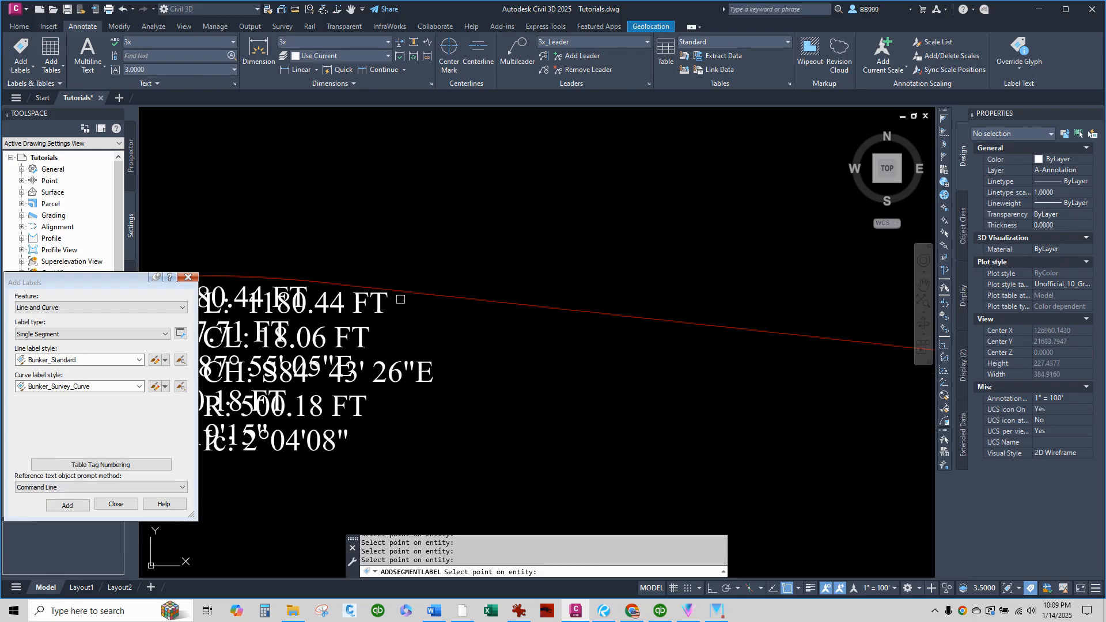
scroll(340, 274, "up", 6)
scroll(335, 279, "down", 11)
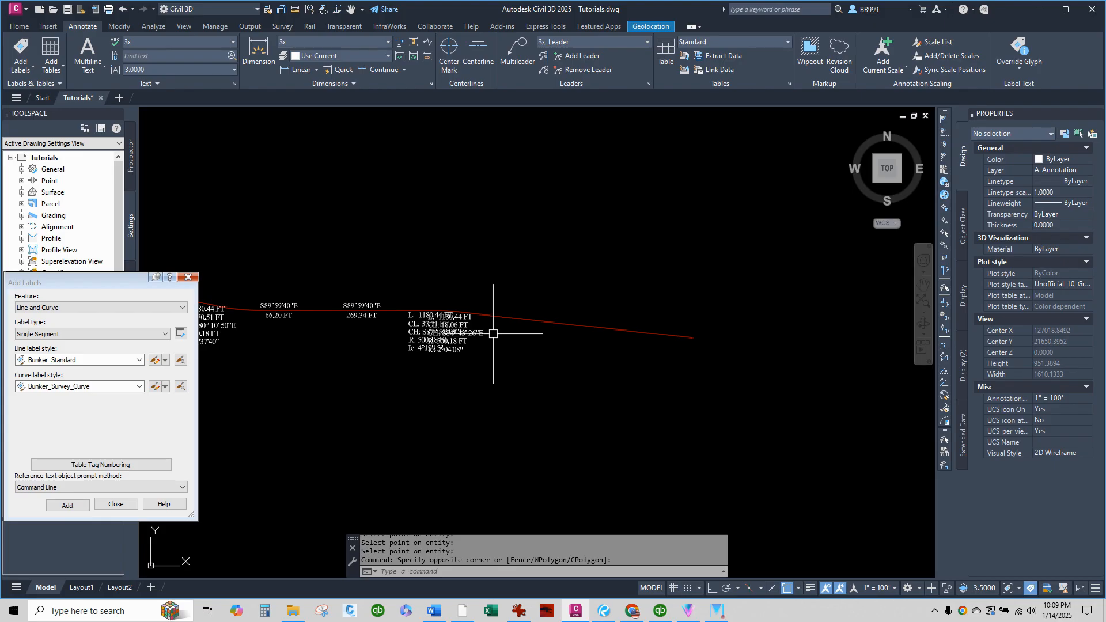
Erase the two overlapping curve labels at the eastern bend.
left_click(494, 334)
left_click(412, 370)
key("Delete")
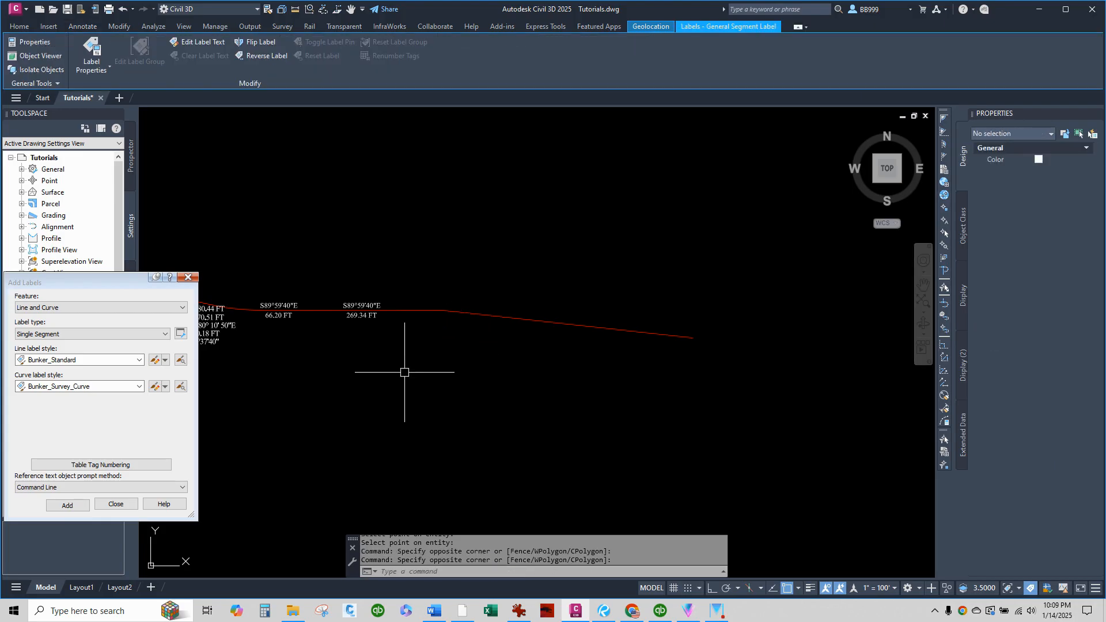
Erase the remaining segment and curve labels along the western half of the centerline.
scroll(546, 342, "down", 4)
scroll(546, 341, "up", 4)
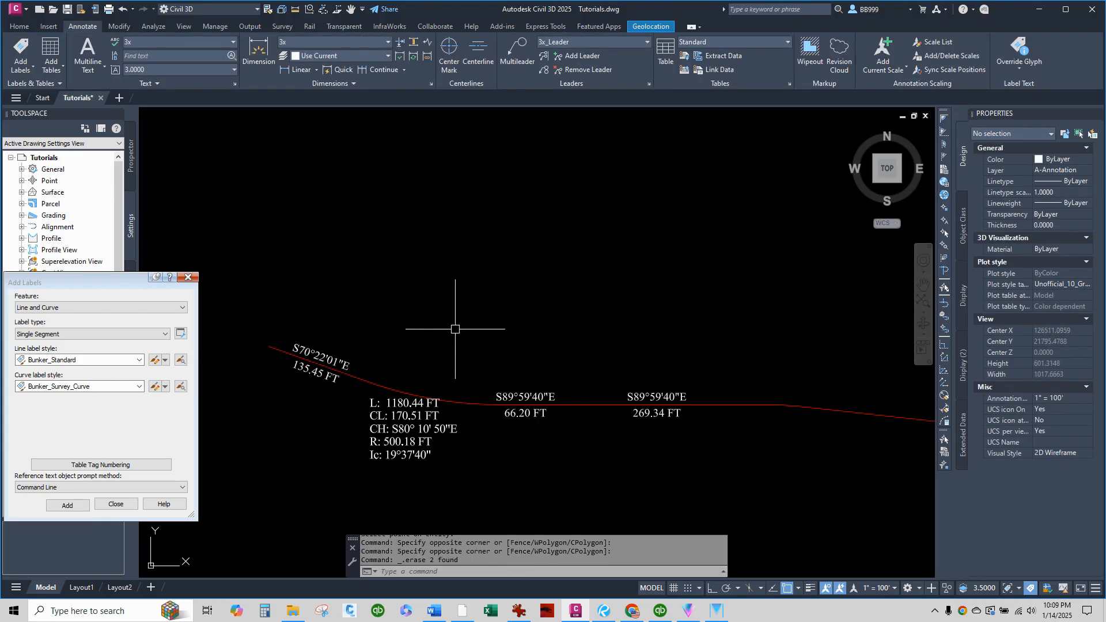
left_click(286, 327)
left_click(702, 484)
key("Delete")
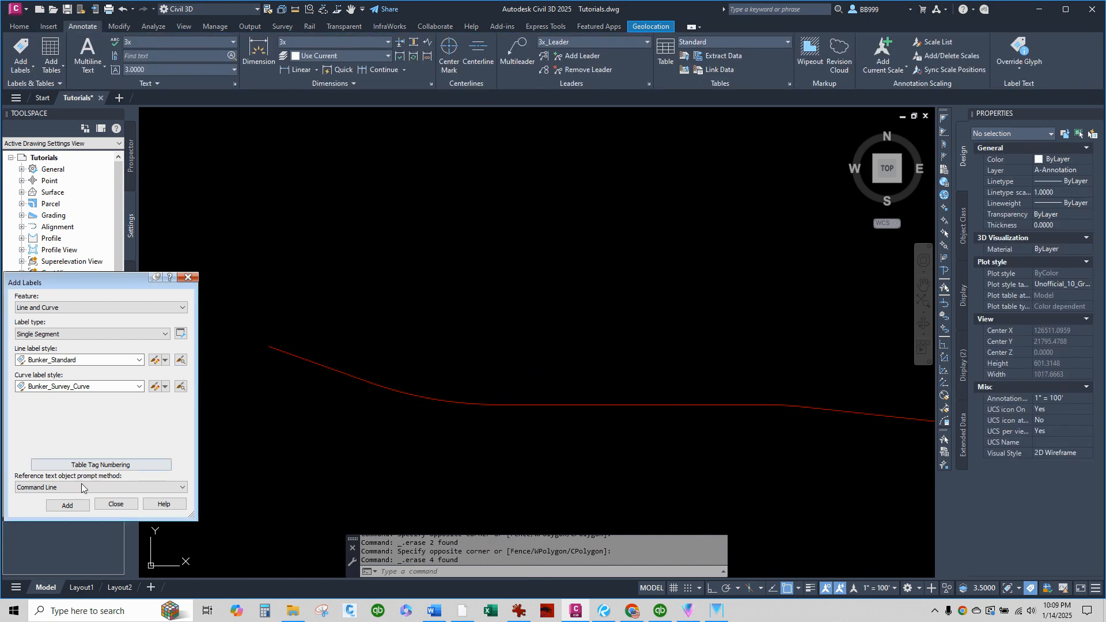
Label every line and curve of the centerline polyline at once using the Multiple Segment label type.
left_click(78, 336)
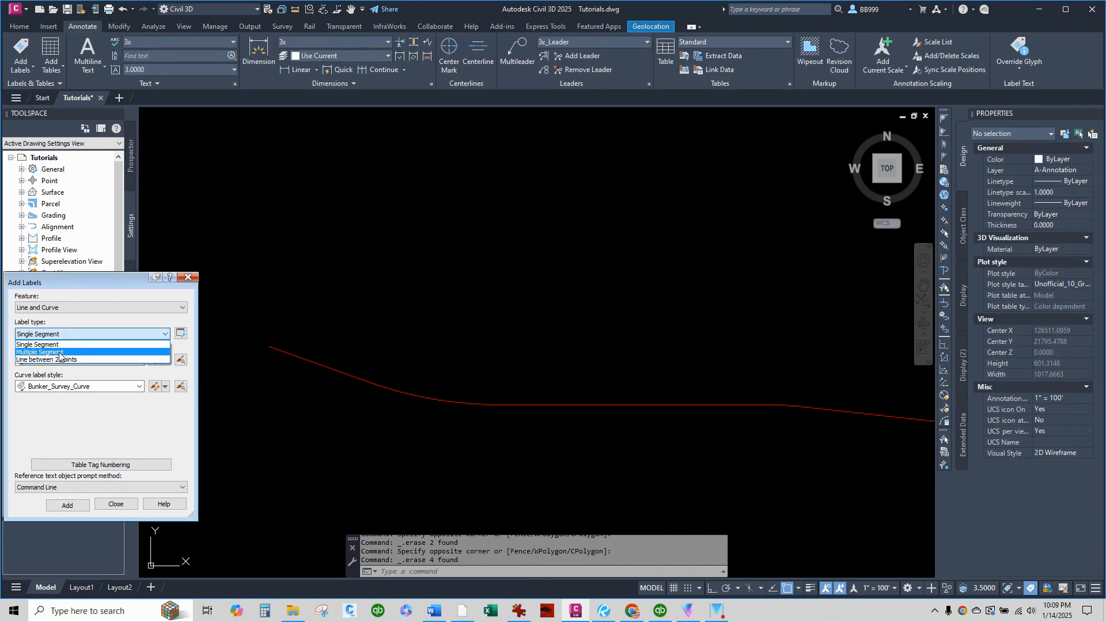
left_click(60, 350)
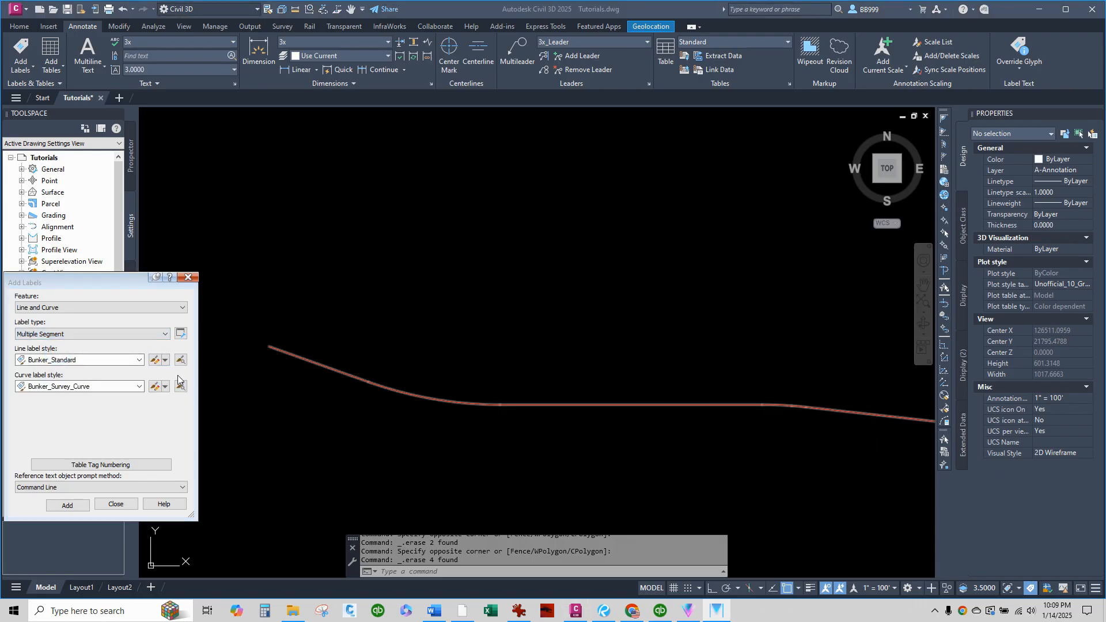
left_click(67, 505)
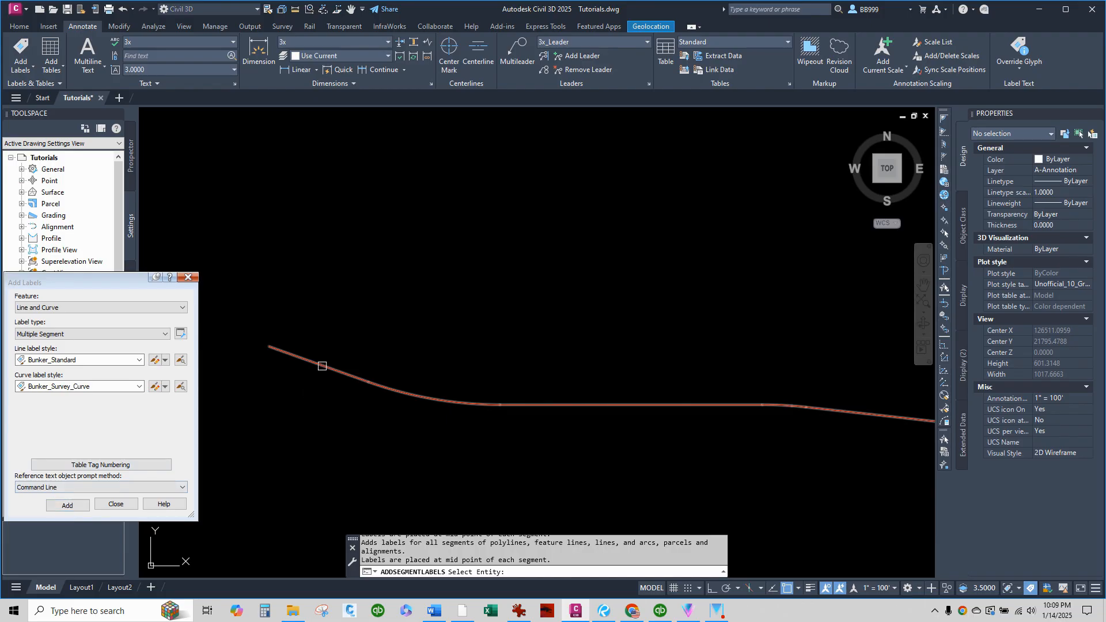
left_click(324, 367)
scroll(258, 358, "down", 2)
key("Return")
left_click(480, 338)
left_click(472, 341)
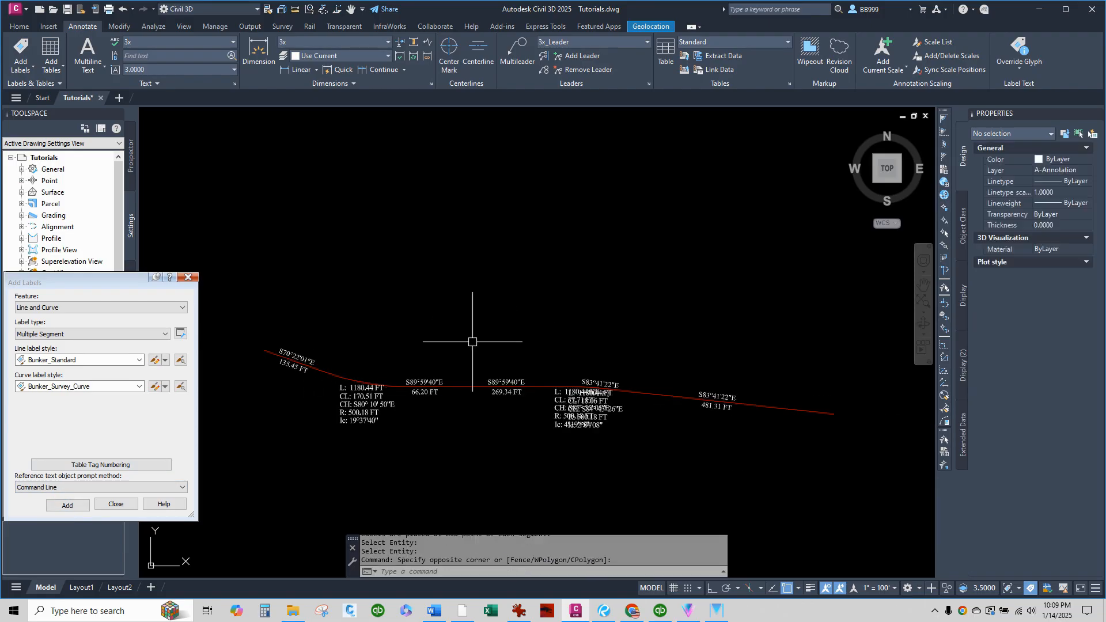
Move the 37.71 FT curve label northeast of its arc, above the centerline and clear of the overlapping text.
scroll(564, 412, "up", 4)
scroll(564, 412, "up", 2)
left_click(628, 291)
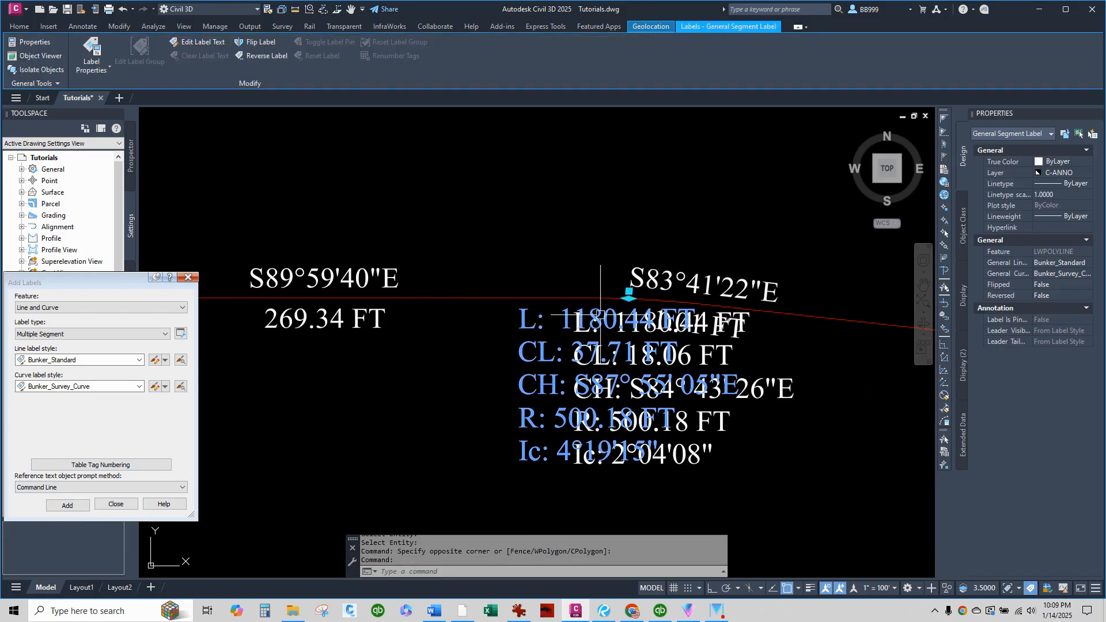
left_click(628, 291)
scroll(676, 388, "down", 1)
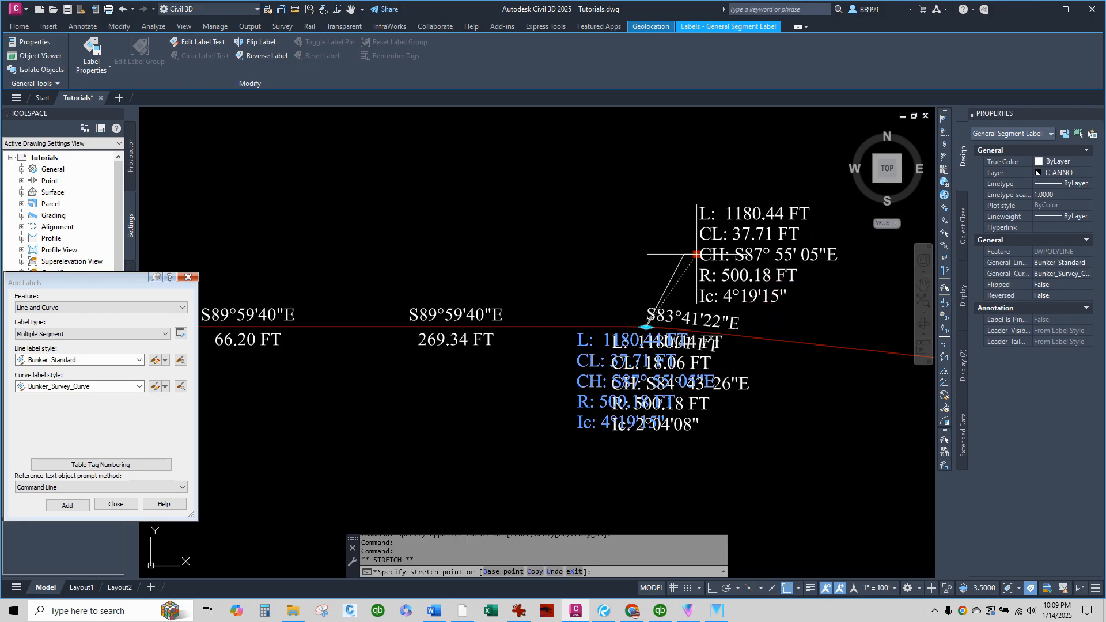
left_click(684, 236)
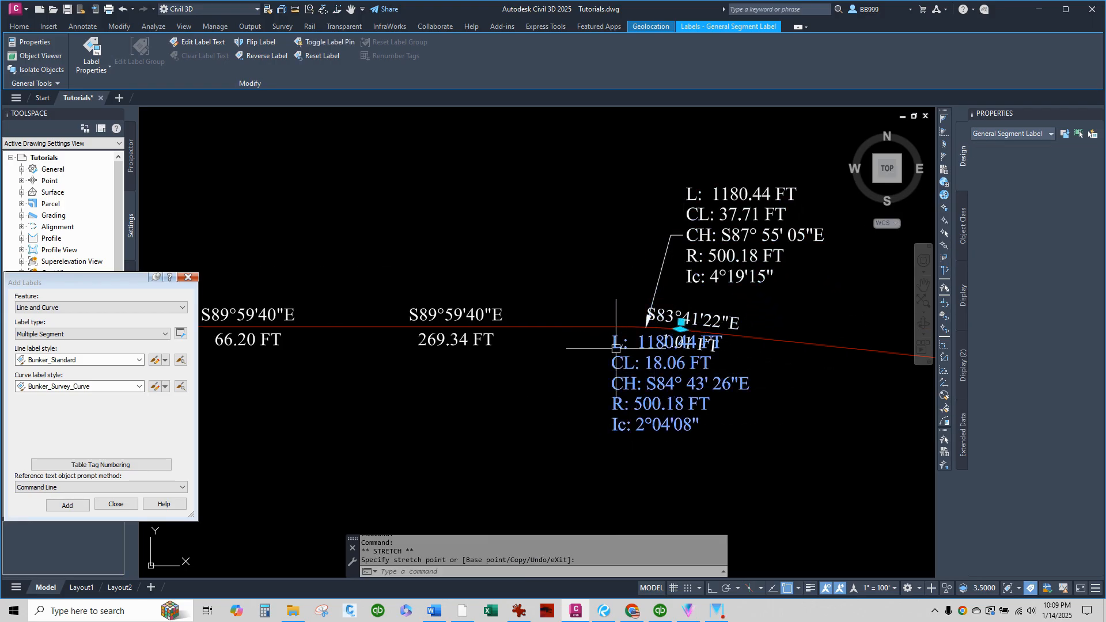
Move the 18.06 FT curve label from below the centerline to above it, northeast of its arc.
left_click(667, 327)
left_click(681, 323)
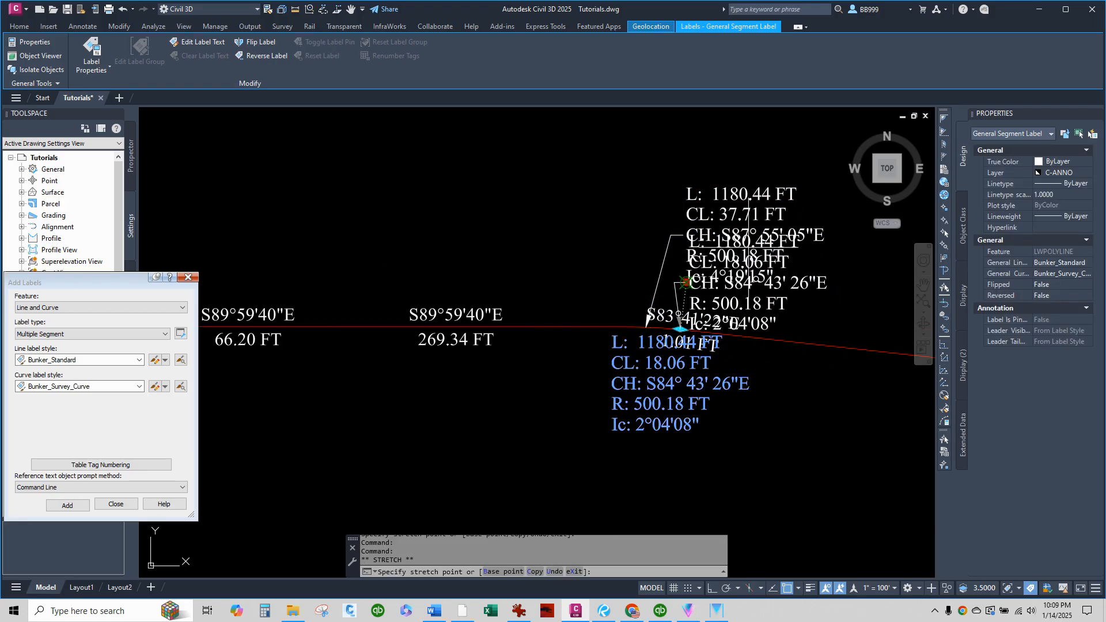
Move the 37.71 FT curve label northwest of its arc, away from the overlapping 18.06 FT label.
scroll(714, 283, "up", 2)
left_click(682, 200)
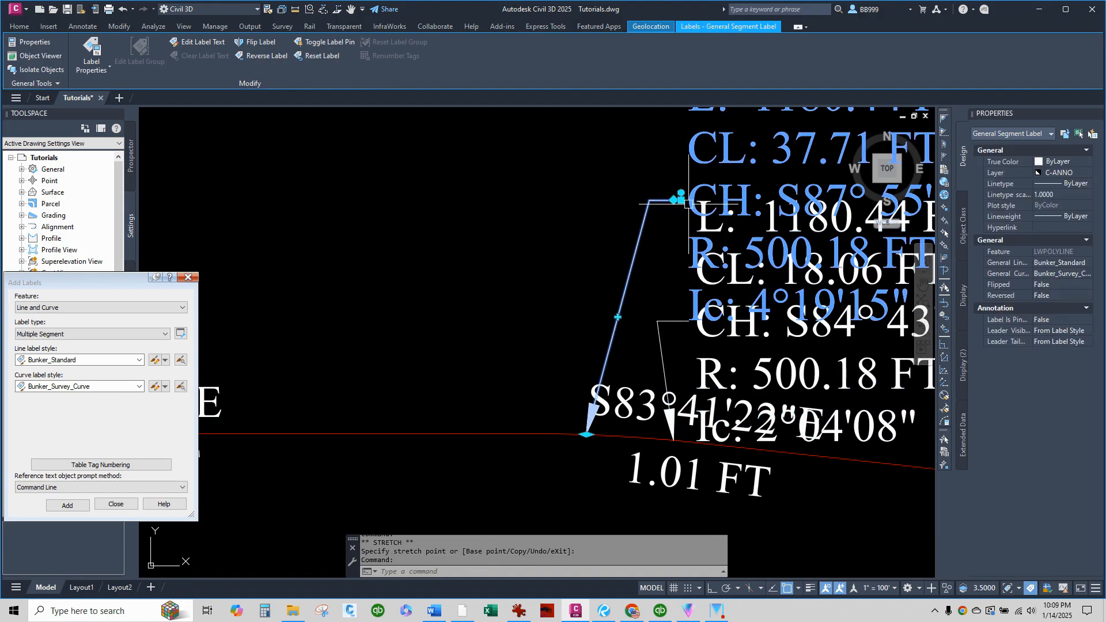
left_click(681, 200)
scroll(693, 232, "down", 4)
left_click(642, 225)
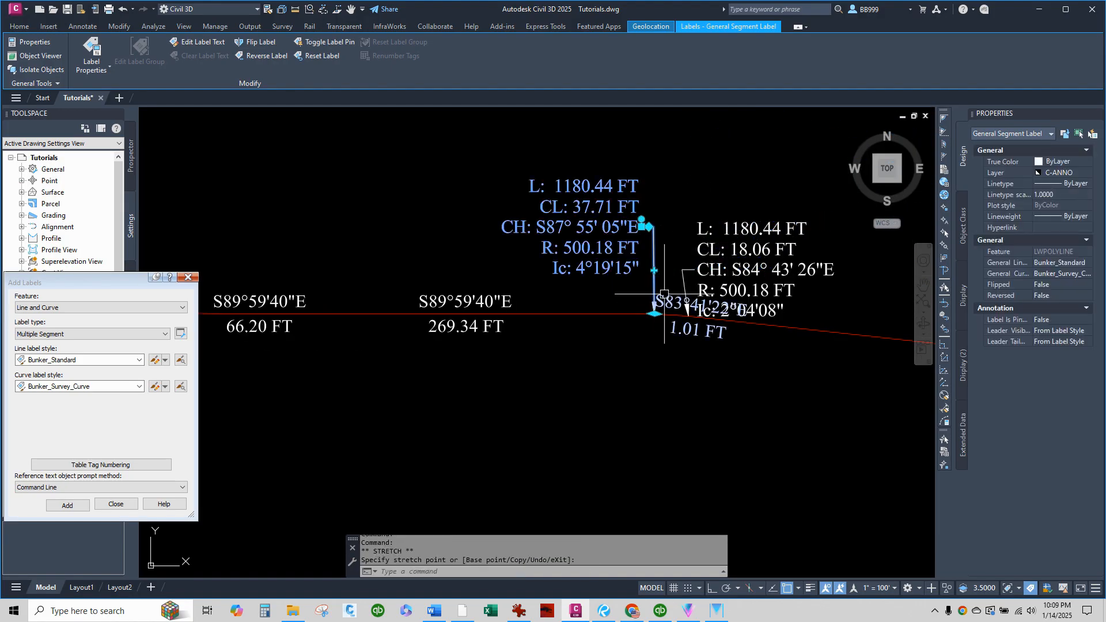
Move the 1.01 FT segment label below the centerline, southeast of its short segment.
scroll(679, 326, "up", 2)
left_click(678, 326)
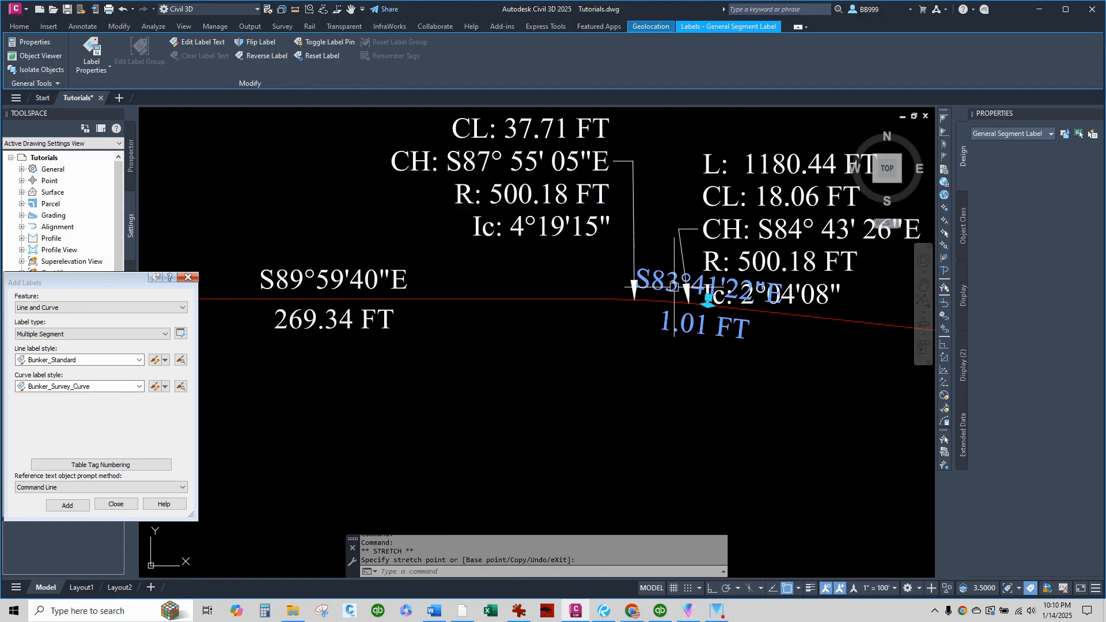
left_click(708, 302)
scroll(681, 318, "down", 2)
left_click(708, 362)
scroll(637, 448, "down", 2)
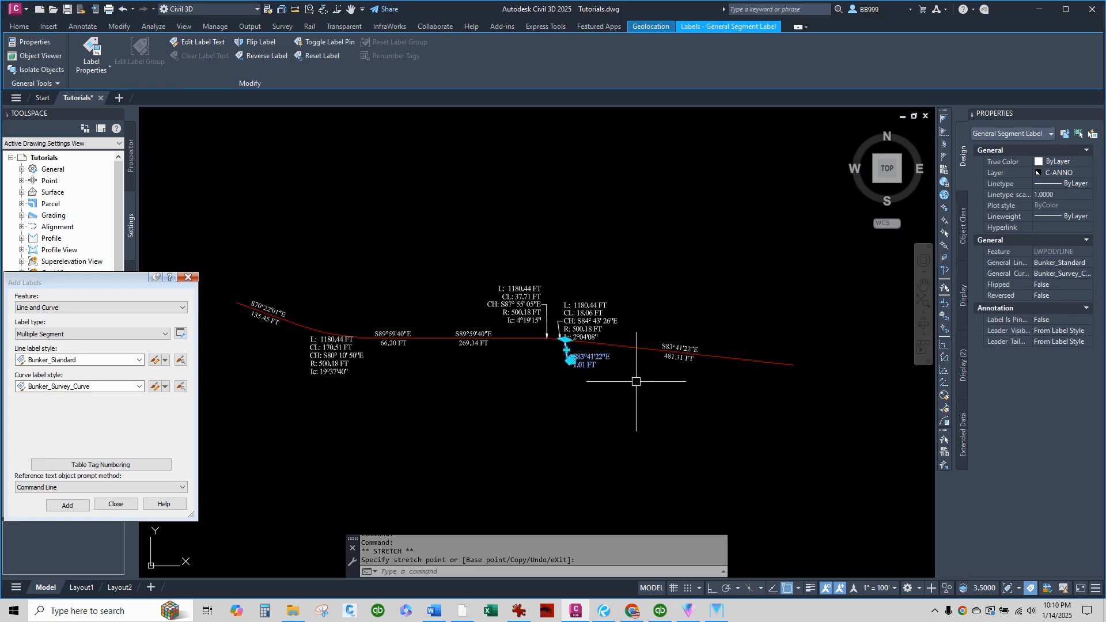
scroll(677, 357, "up", 2)
scroll(730, 308, "down", 2)
double_click(654, 276)
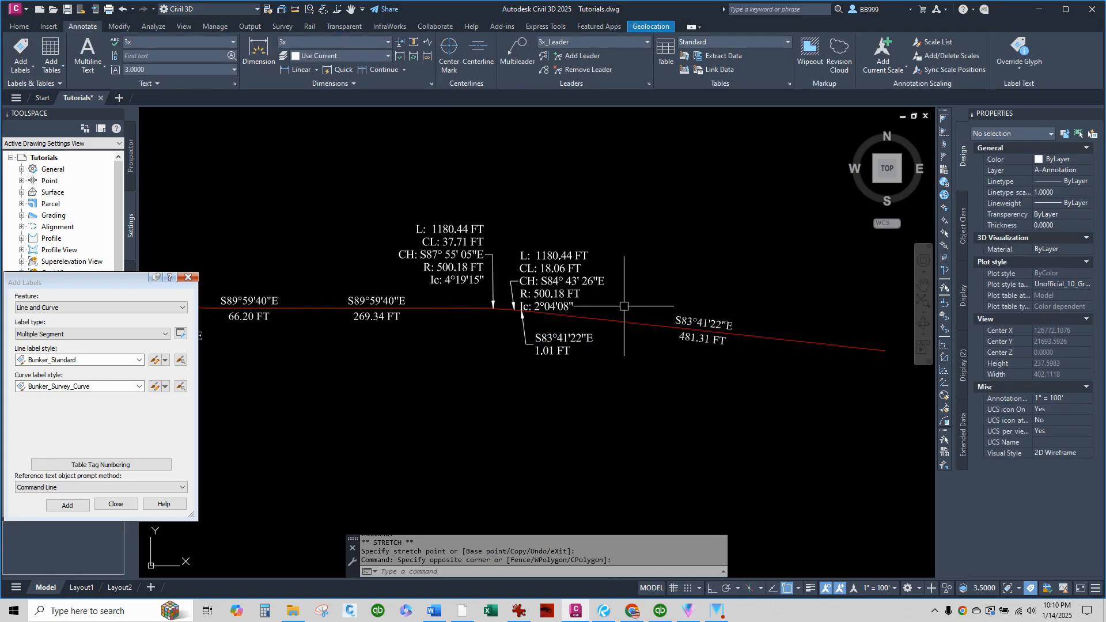
Raise the 18.06 FT curve label farther above the centerline, roughly level with the 37.71 FT curve label.
scroll(518, 269, "up", 2)
scroll(523, 269, "up", 2)
left_click(509, 293)
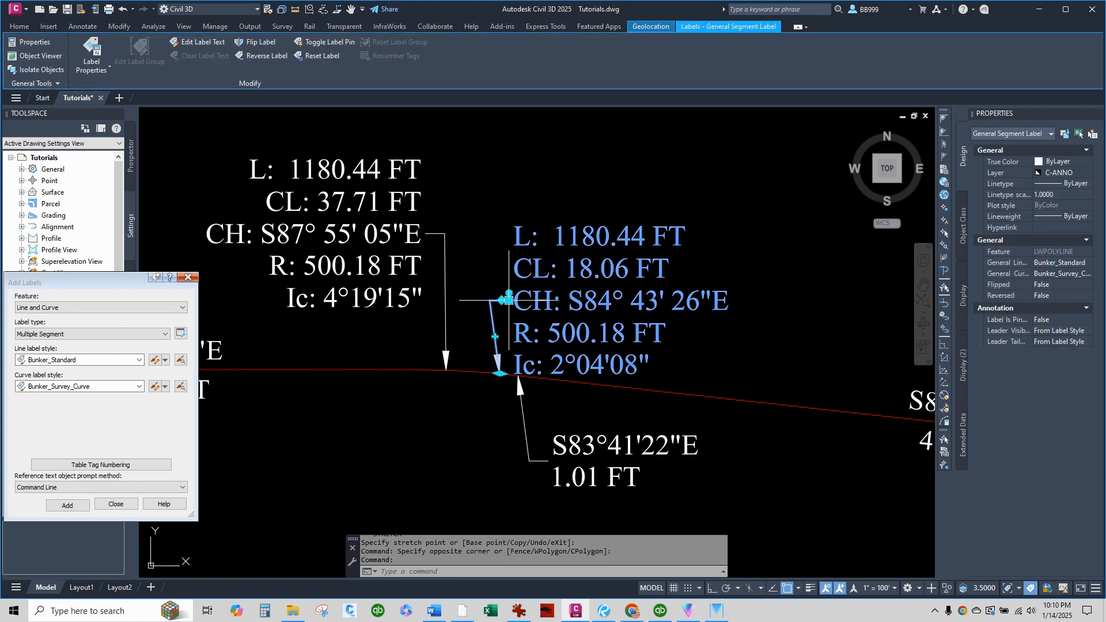
left_click(509, 300)
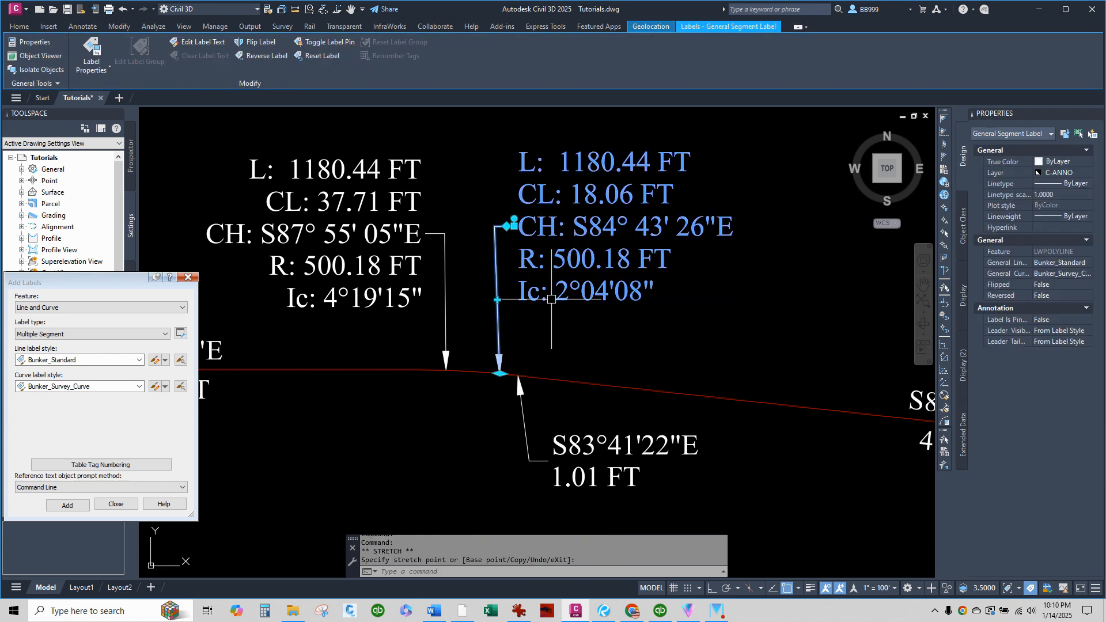
scroll(552, 299, "down", 6)
left_click(585, 383)
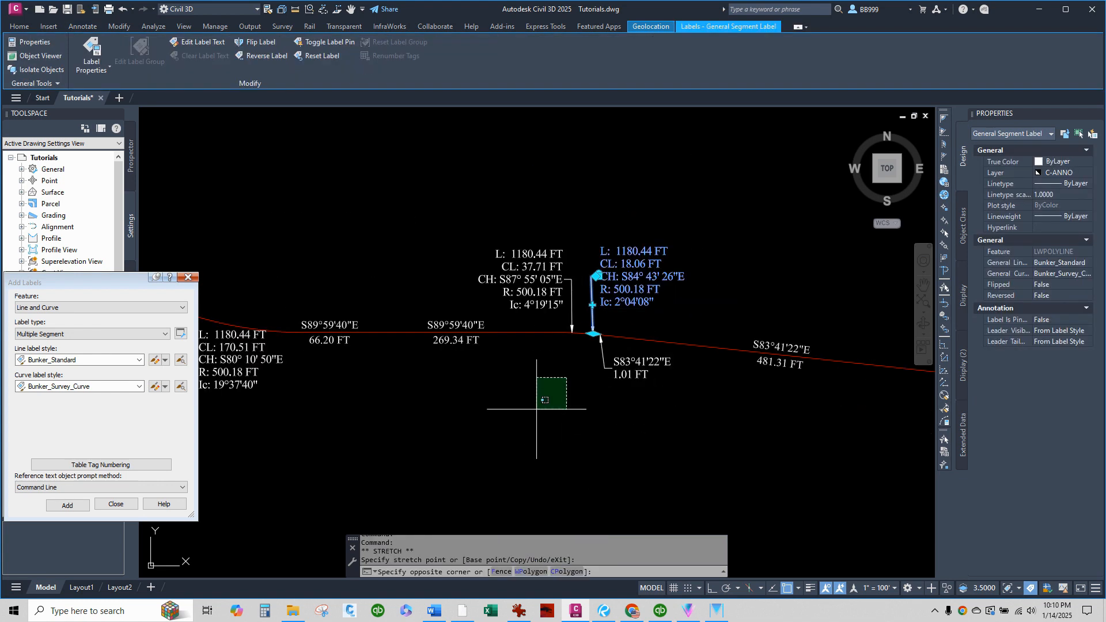
left_click(396, 403)
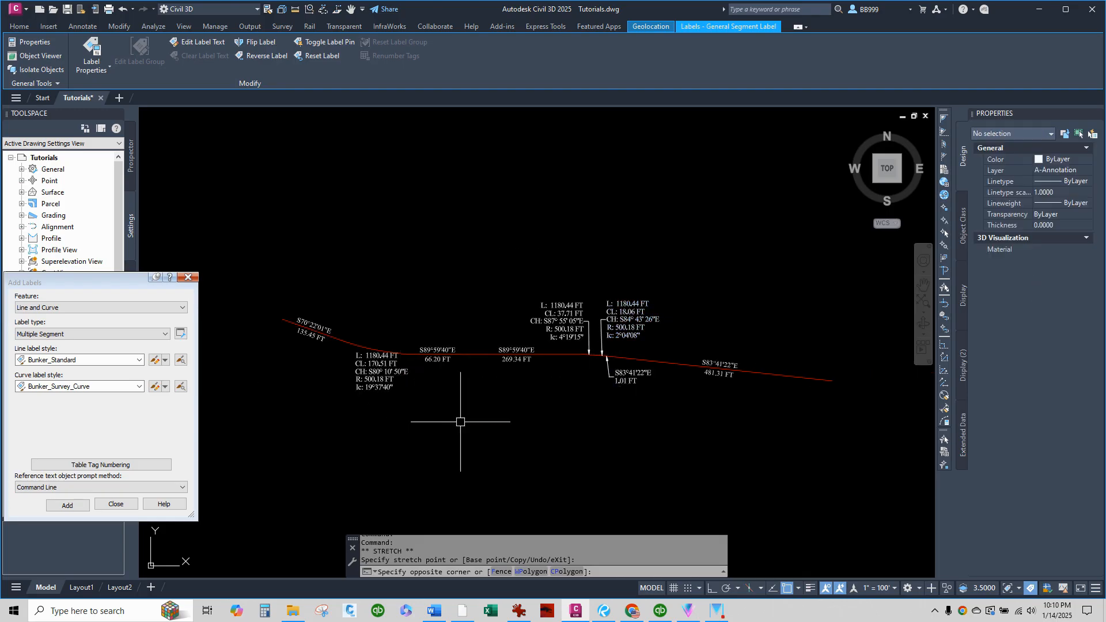
scroll(389, 375, "up", 2)
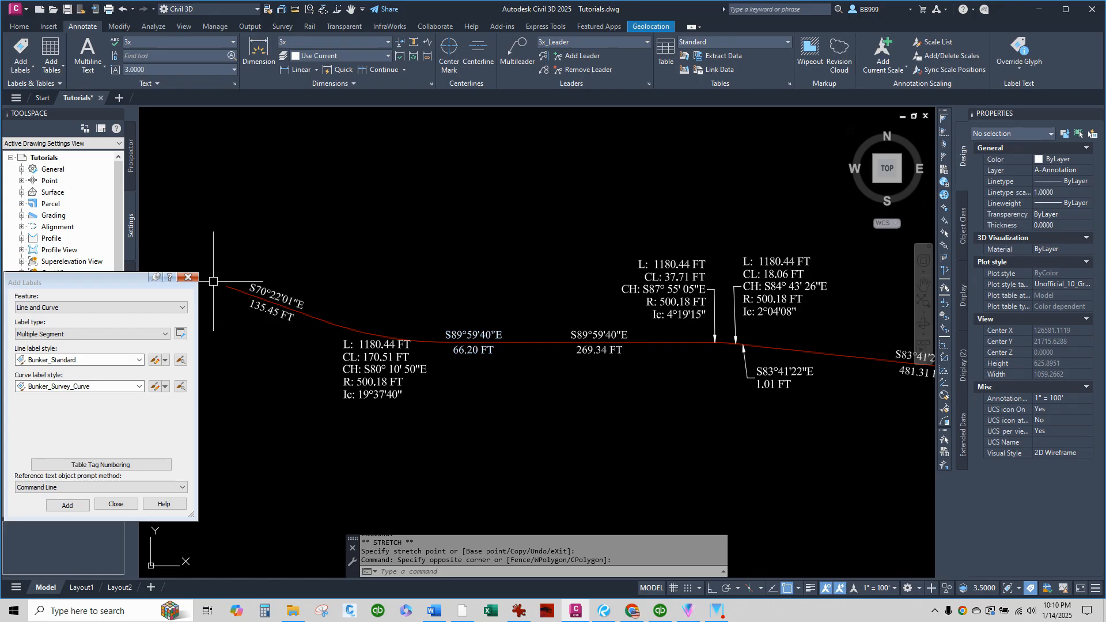
scroll(215, 282, "down", 4)
scroll(499, 312, "up", 2)
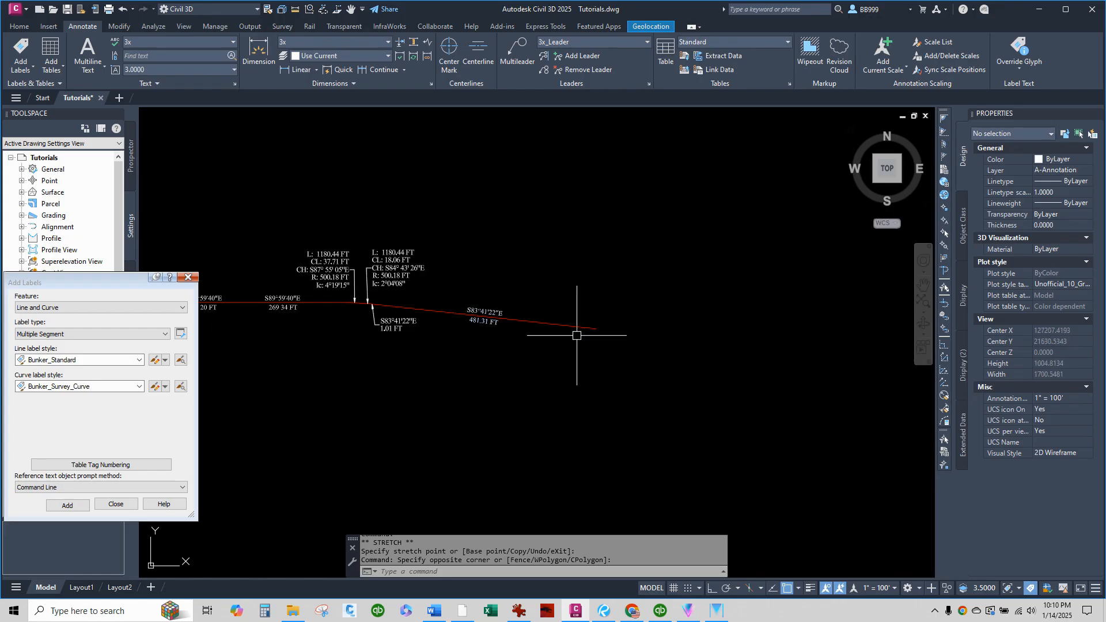